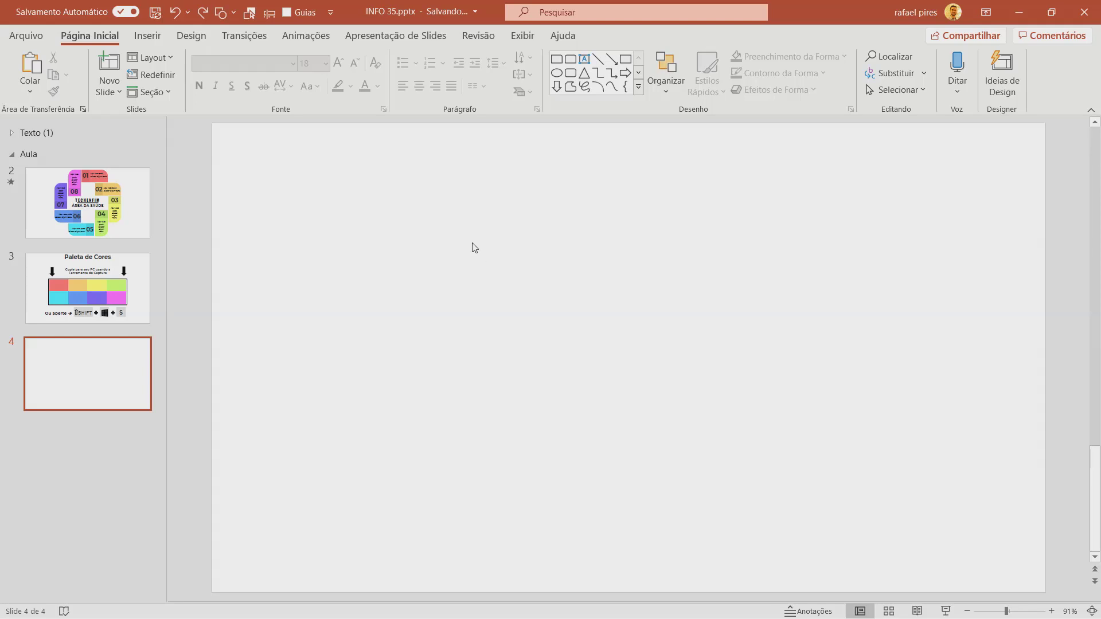
- Draw a tall rectangle on slide 4 and remove its outline
left_click(638, 87)
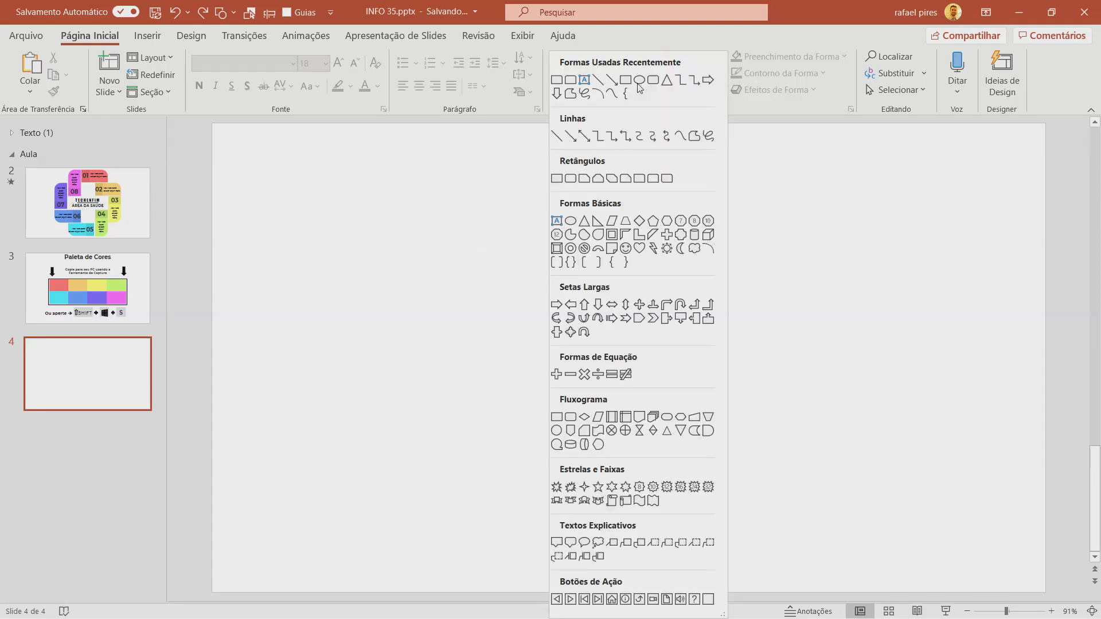
left_click(556, 178)
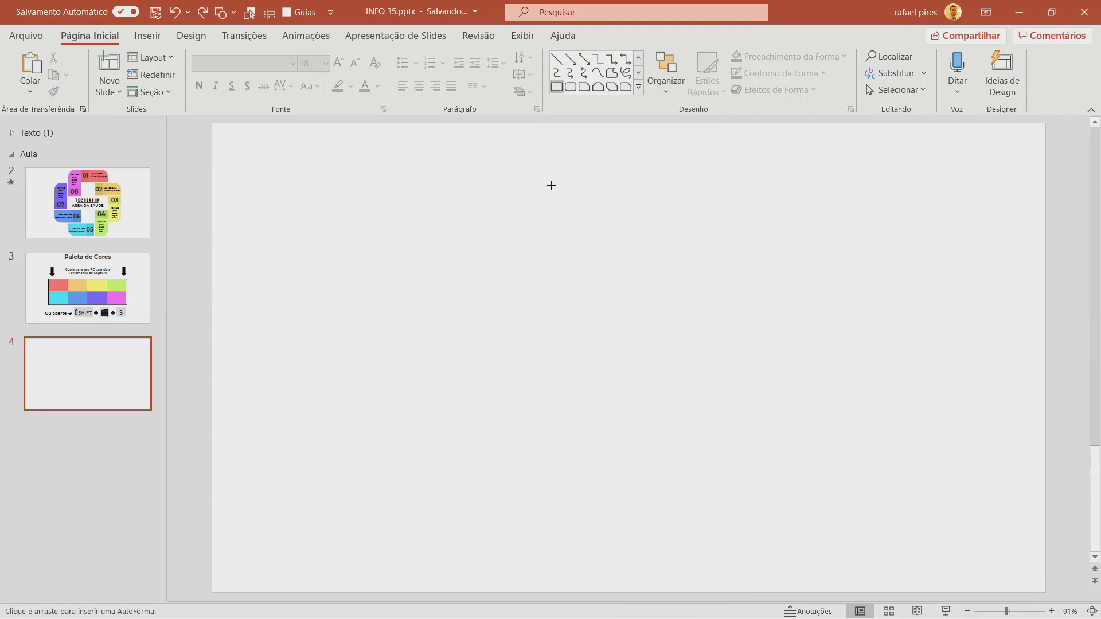
mouse_move(488, 186)
left_mouse_down()
mouse_move(592, 351)
mouse_move(602, 395)
left_mouse_up()
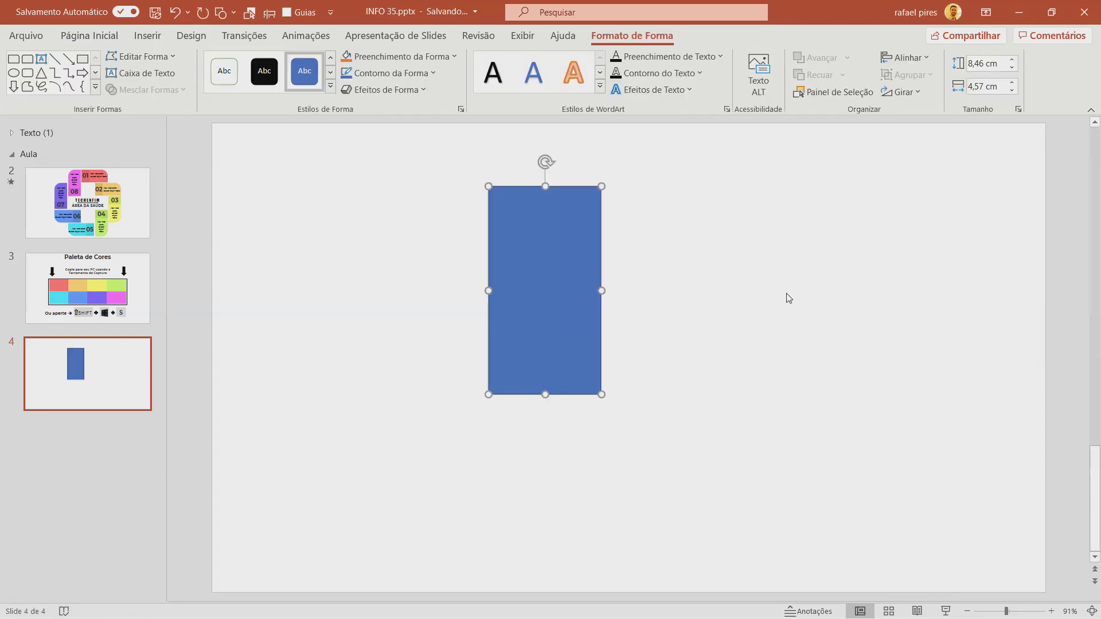
left_click(382, 71)
left_click(400, 274)
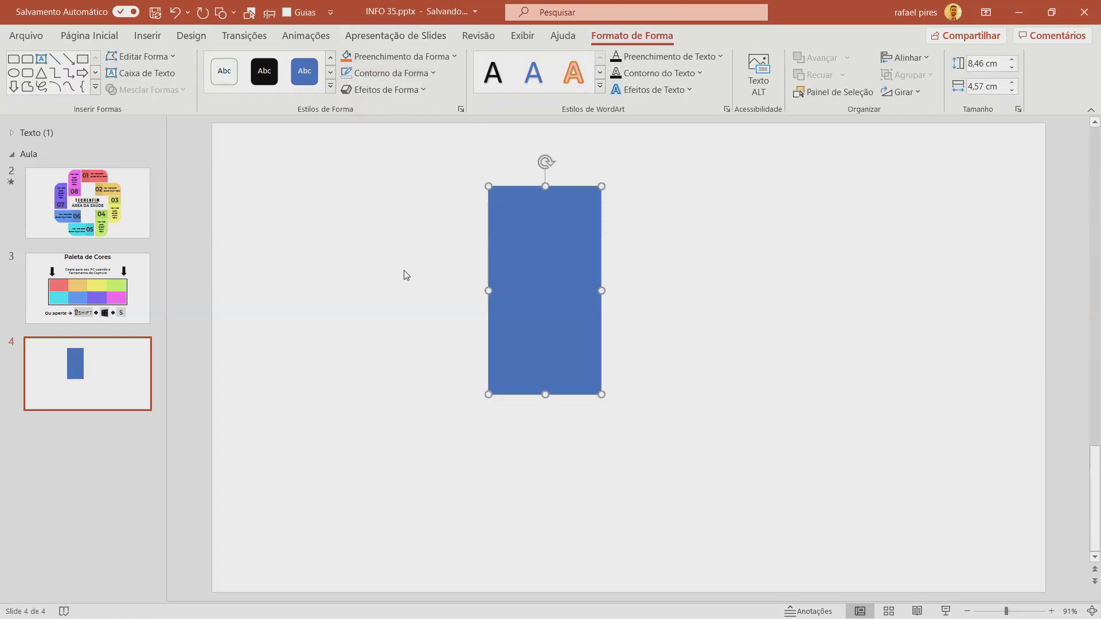
- Resize the rectangle to 10,75 cm high by 3,48 cm wide and centre it on the slide
left_click(976, 64)
type("10,75")
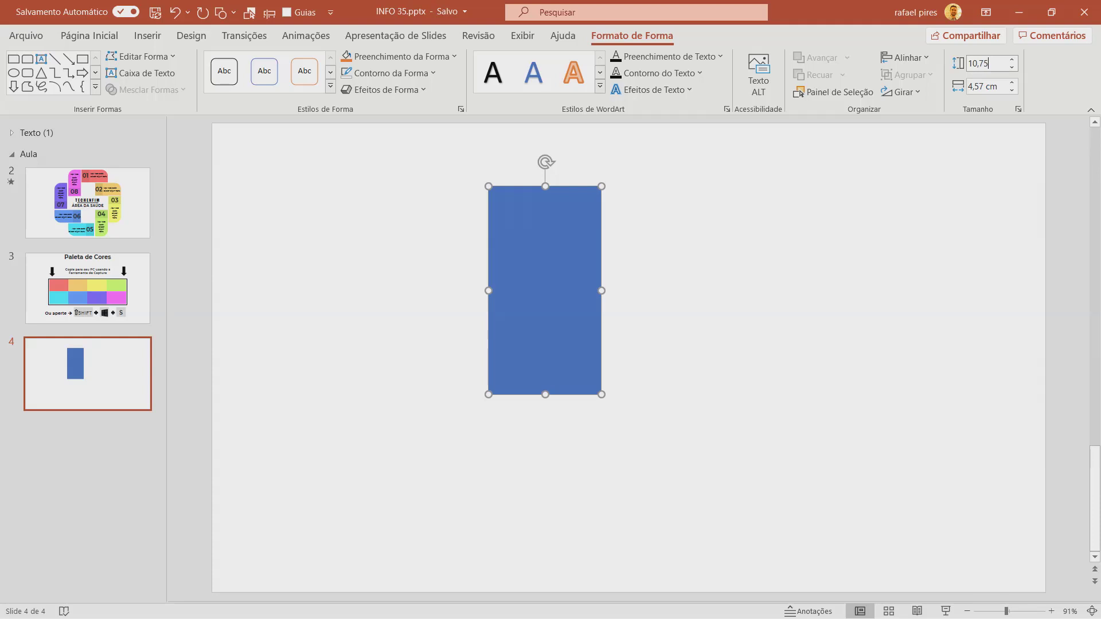
key("Return")
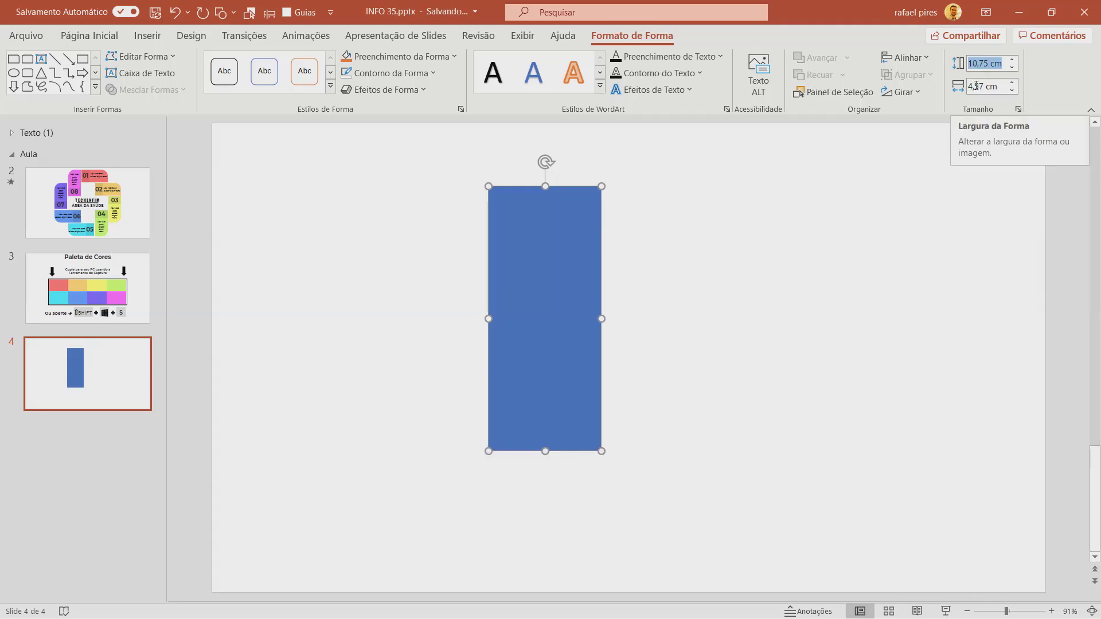
left_click(986, 87)
type("3,48")
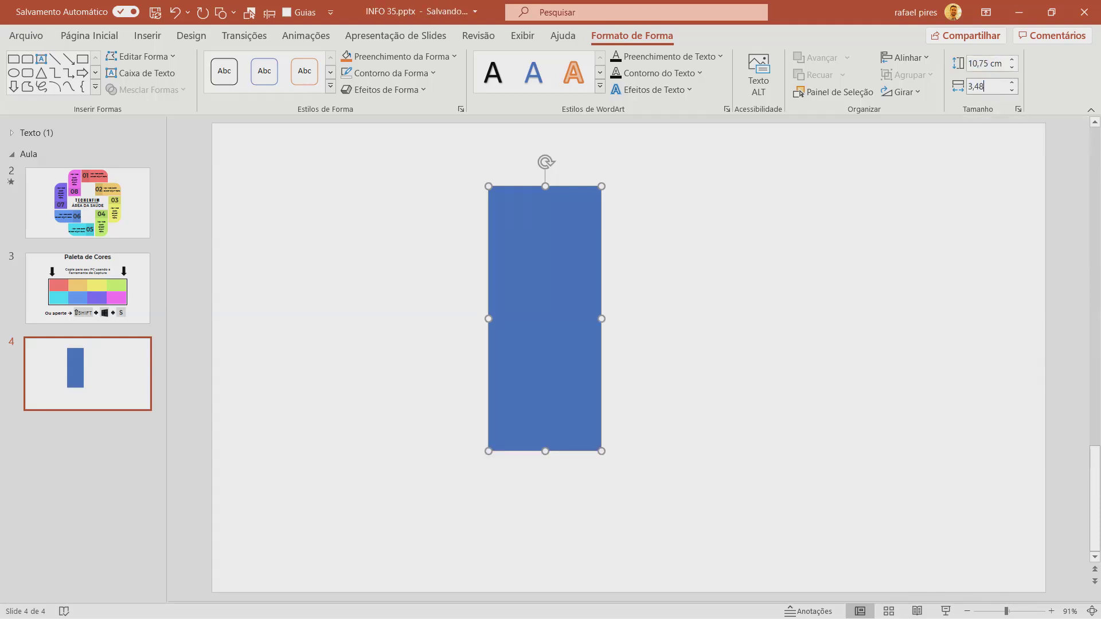
key("Return")
left_click_drag(527, 235, 638, 284)
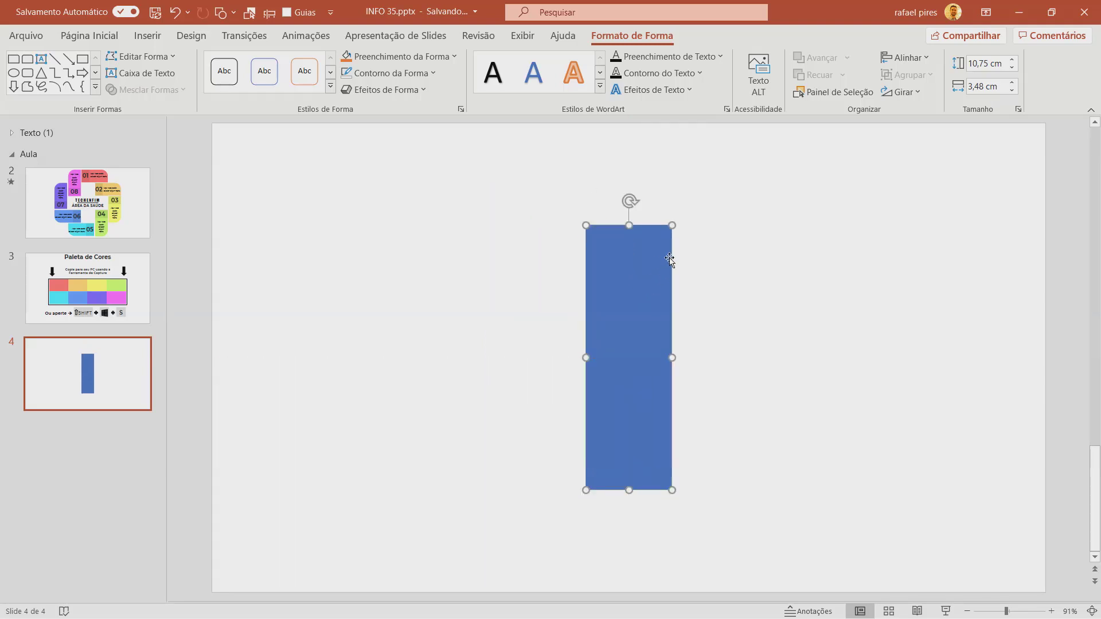
- Duplicate the bar with Ctrl+D, rotate the copy horizontal and size it 10,83 × 3,38 cm
key("ctrl+d")
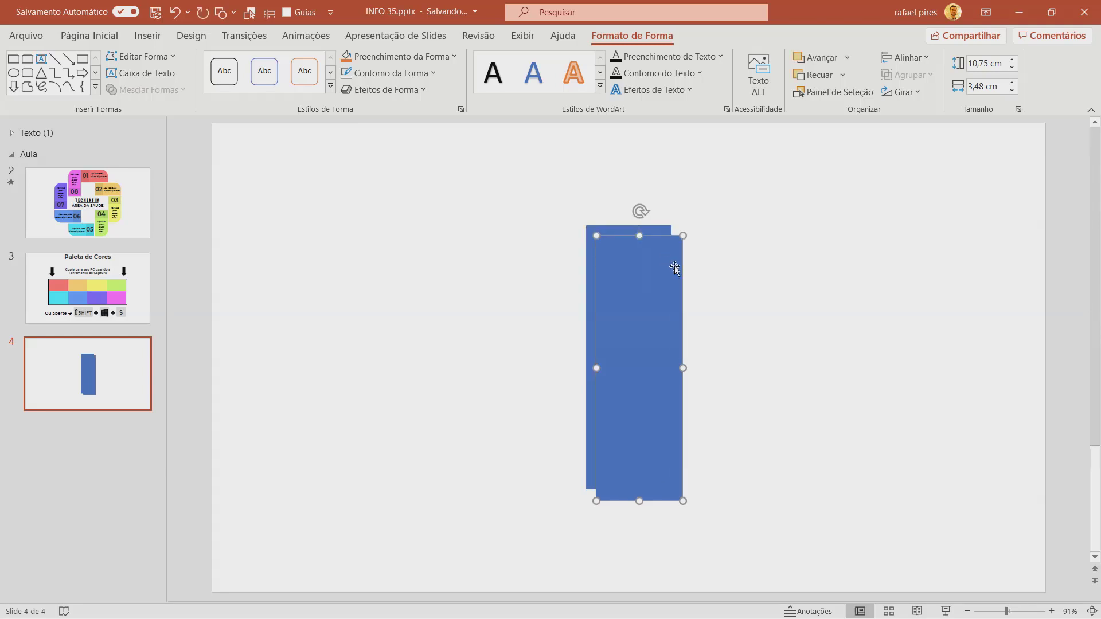
mouse_move(640, 211)
left_mouse_down()
mouse_move(698, 280)
mouse_move(742, 365)
mouse_move(722, 356)
mouse_move(711, 324)
mouse_move(717, 356)
left_mouse_up()
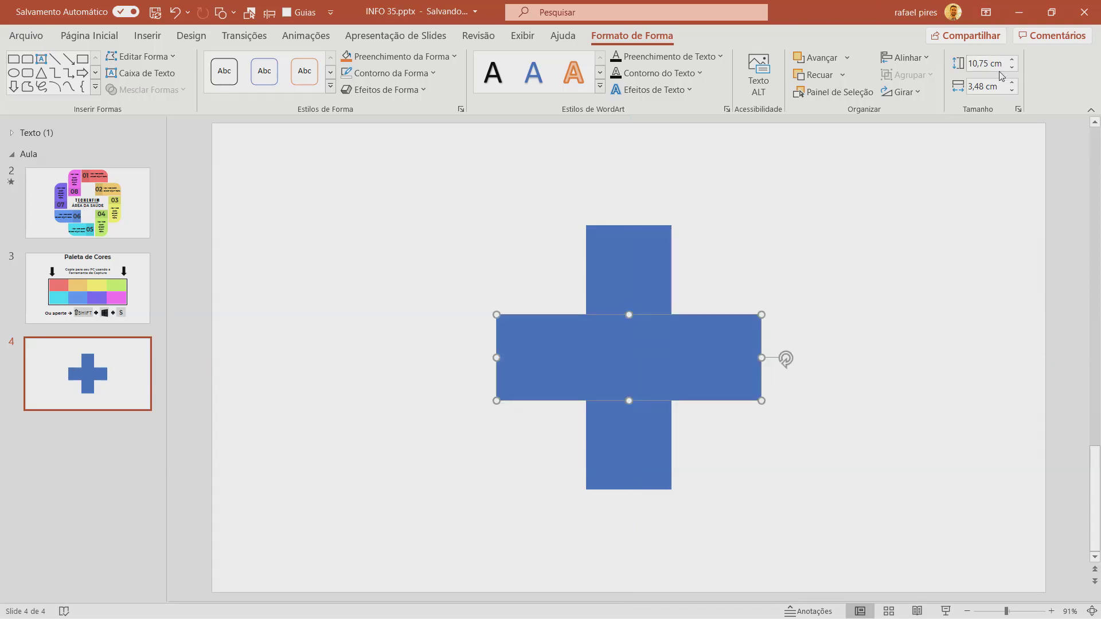
left_click(983, 61)
type("10,83")
key("Tab")
type("3,3")
key("Return")
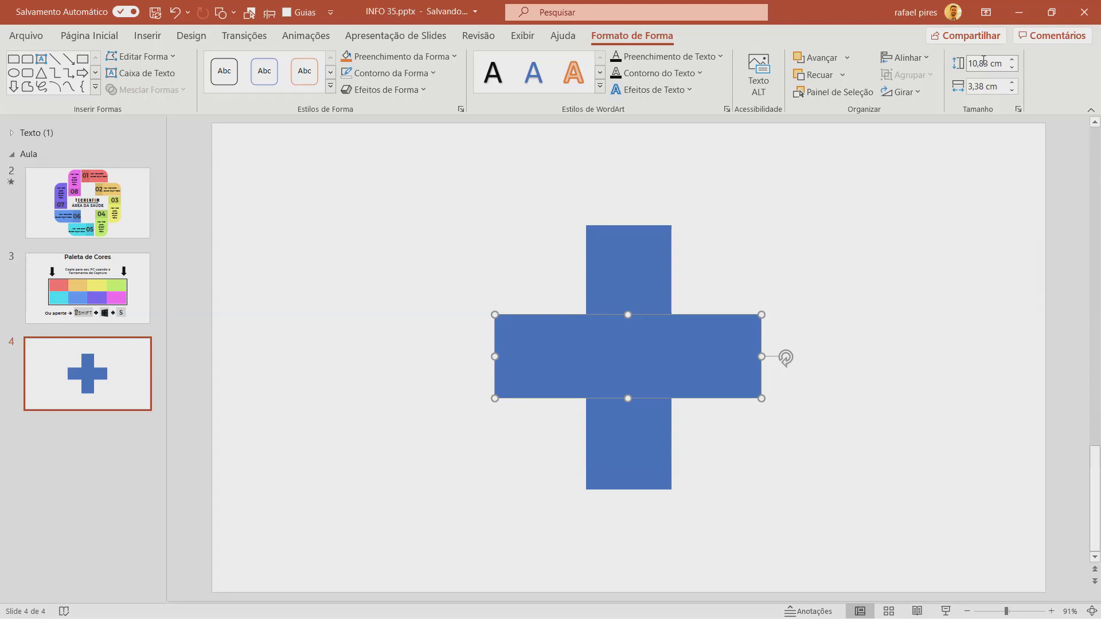
left_click(789, 237)
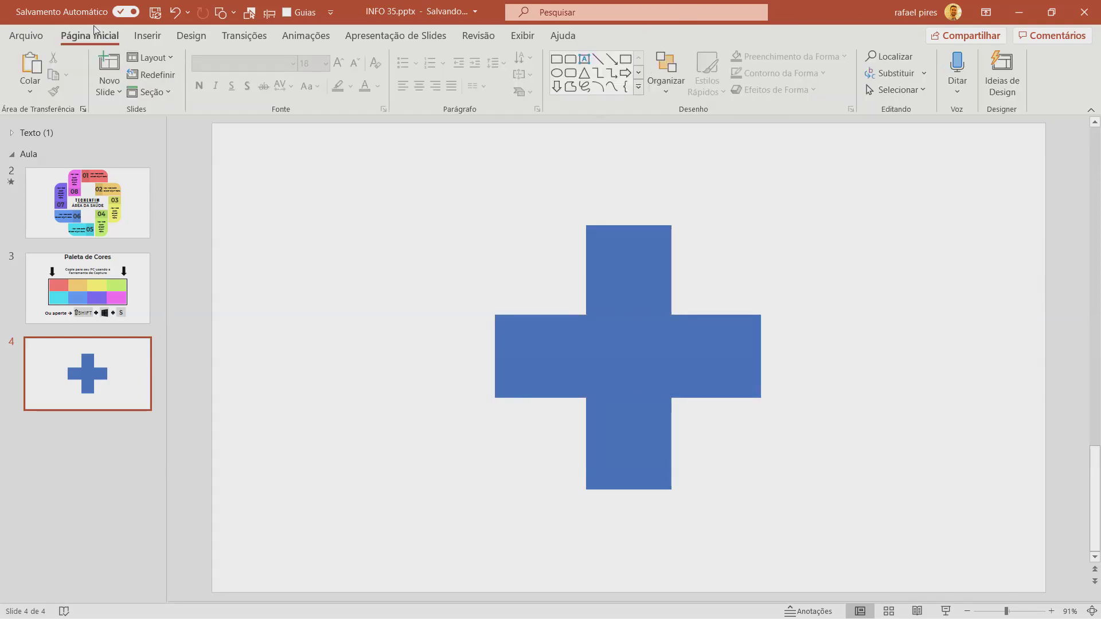
- Draw a Single Corner Rounded rectangle at the upper left with an enlarged rounded corner
left_click(639, 89)
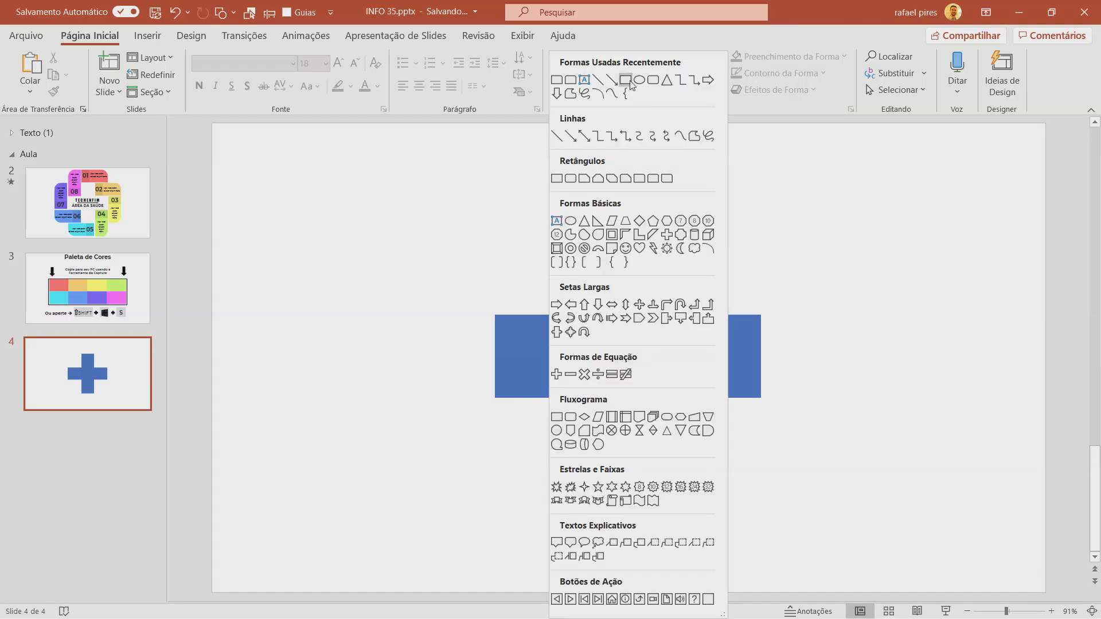
left_click(639, 178)
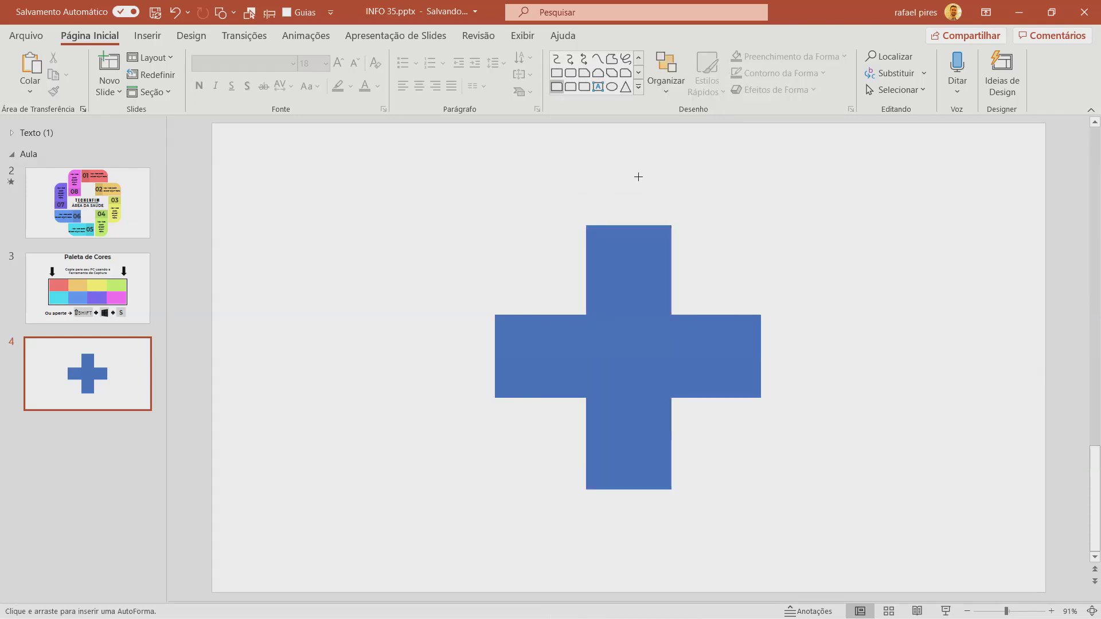
left_click_drag(244, 181, 304, 319)
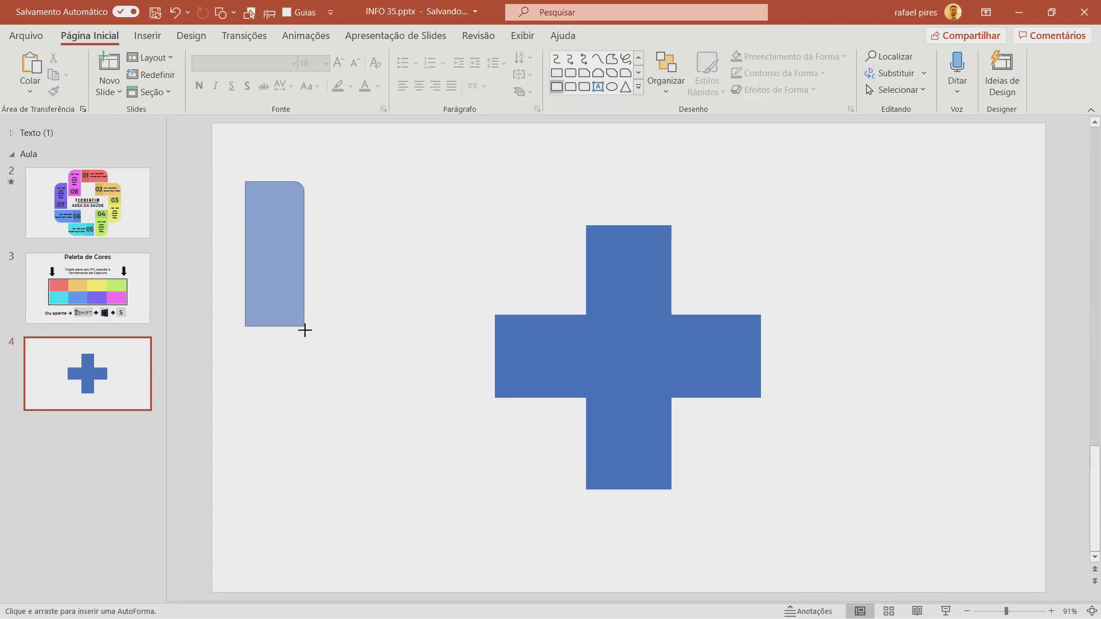
left_click_drag(304, 319, 317, 358)
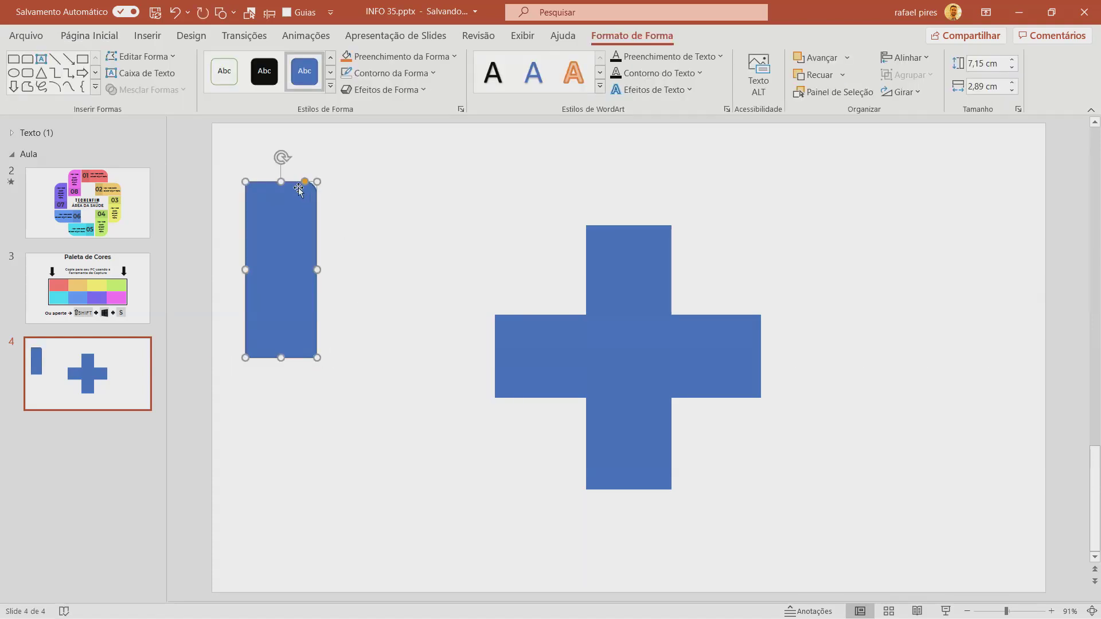
left_click_drag(305, 184, 255, 183)
- Give the rounded block no outline and an orange fill
left_click(370, 75)
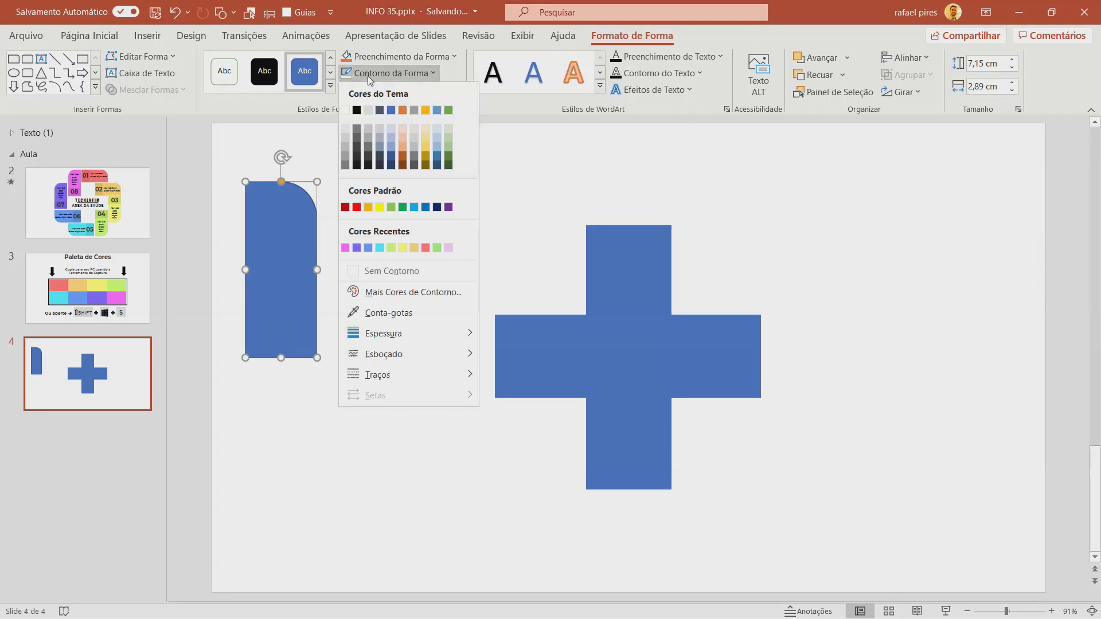
left_click(358, 270)
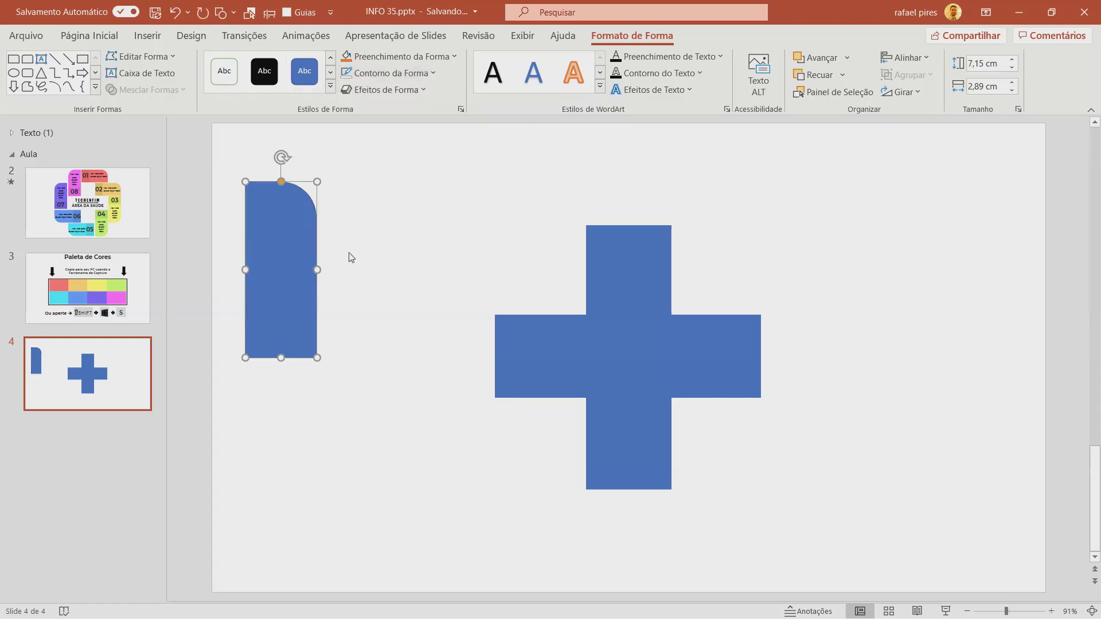
left_click(346, 56)
- Fit the orange block over the vertical bar at 7,02 × 3,48 cm, then move it upper left
left_click_drag(276, 270, 616, 313)
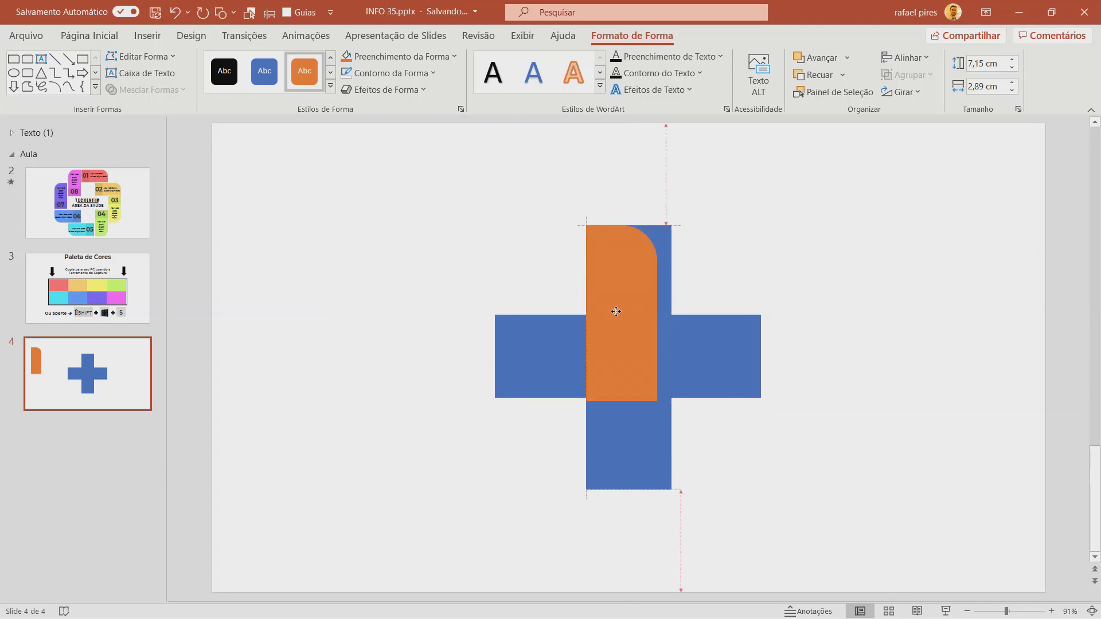
left_click_drag(616, 311, 616, 311)
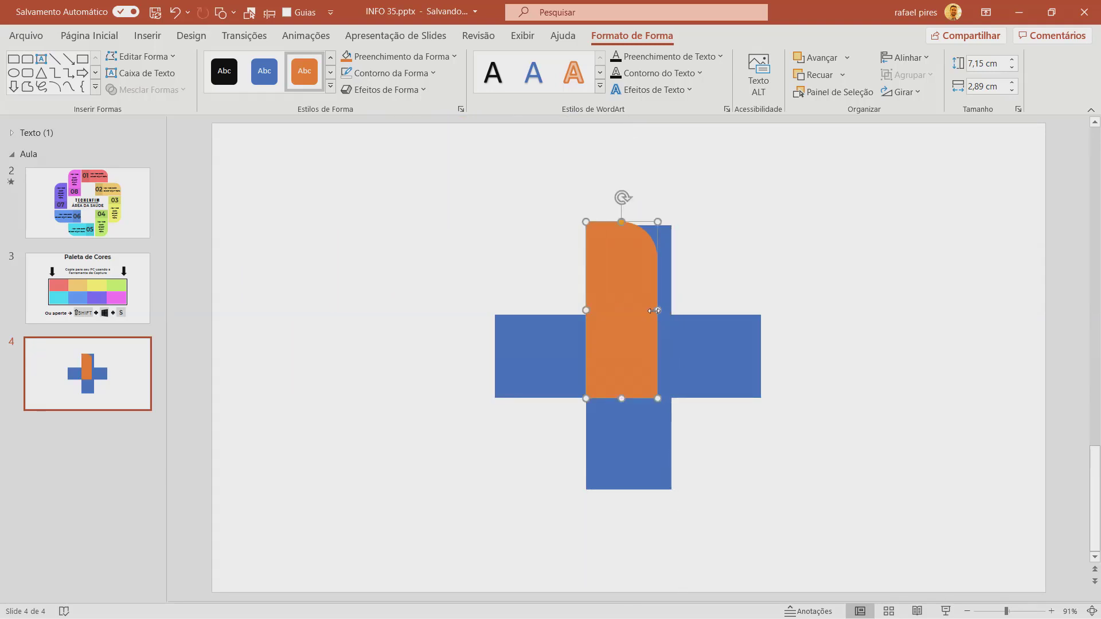
left_click_drag(613, 360, 612, 358)
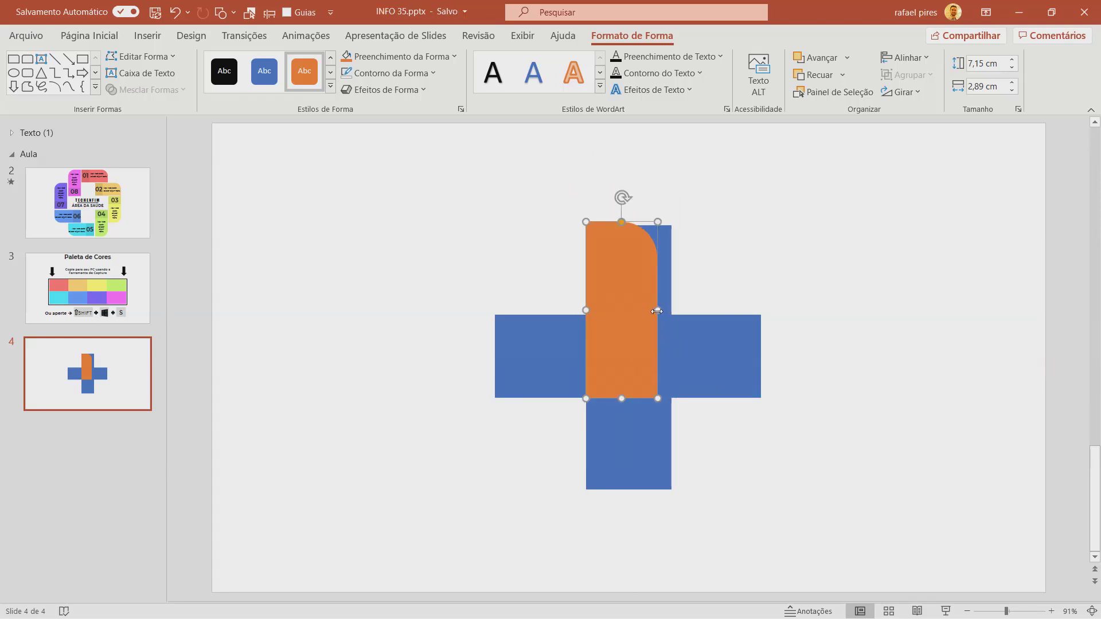
left_click_drag(657, 312, 664, 312)
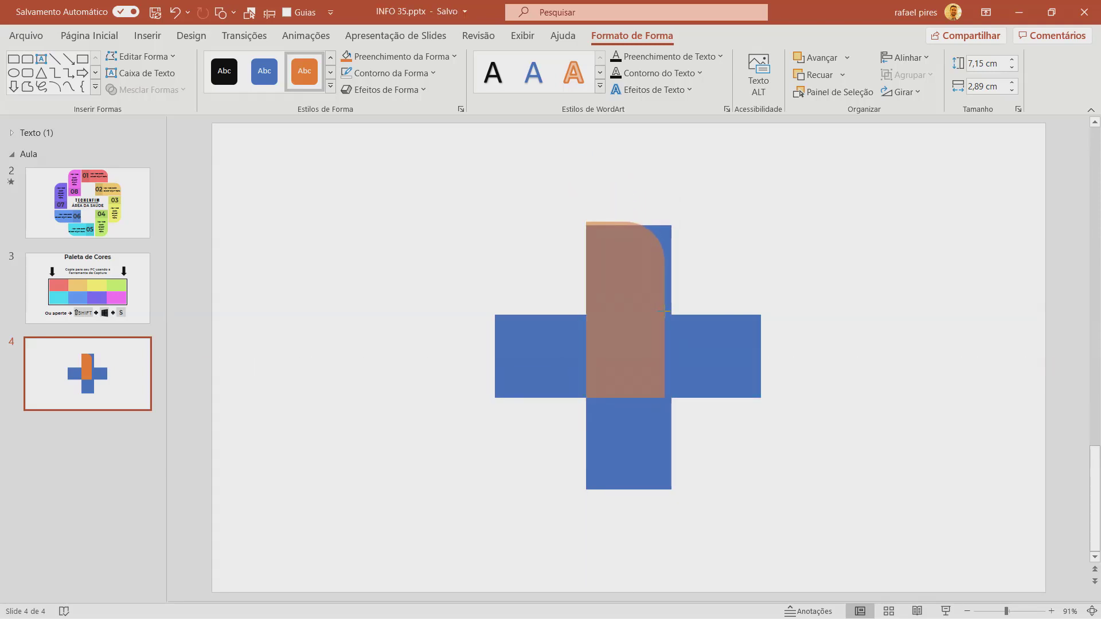
left_click_drag(665, 311, 672, 311)
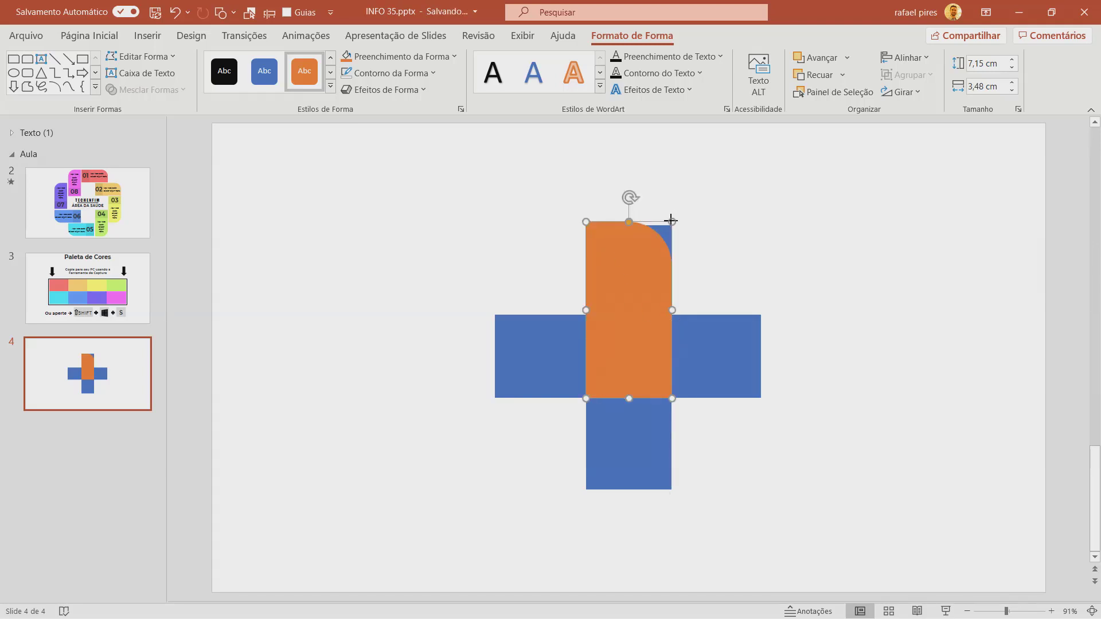
left_click_drag(671, 221, 674, 233)
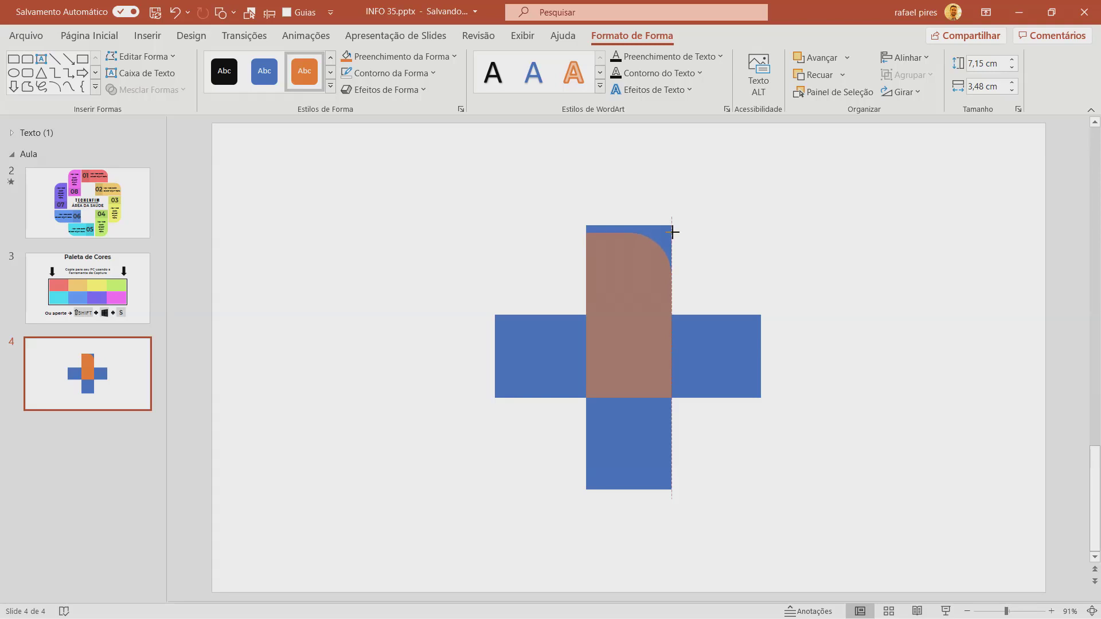
left_click_drag(673, 234, 672, 226)
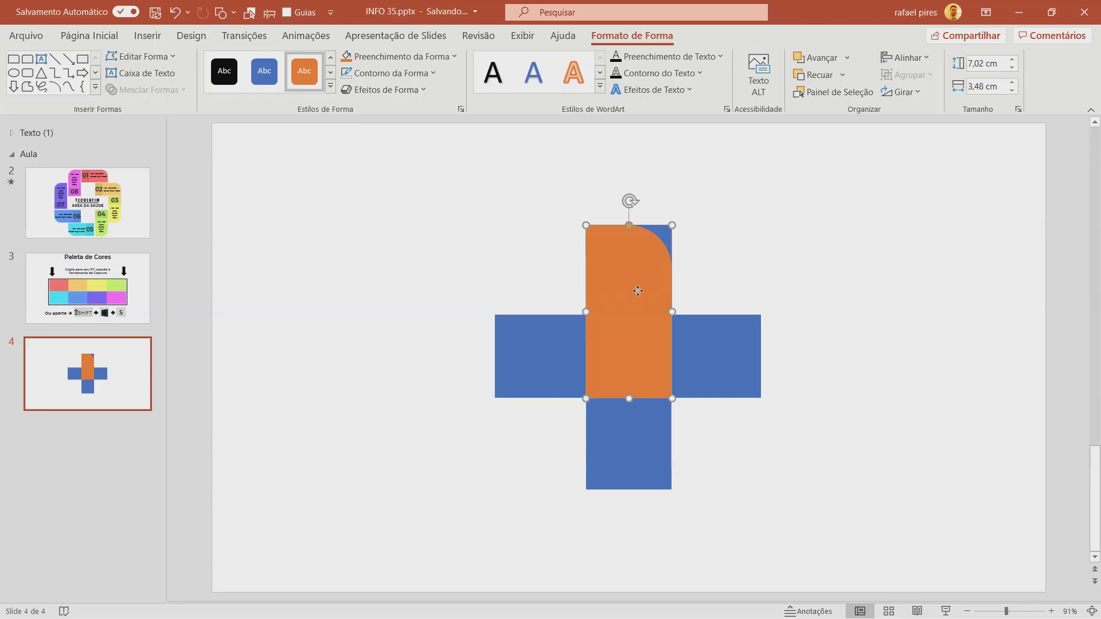
left_click_drag(631, 282, 346, 242)
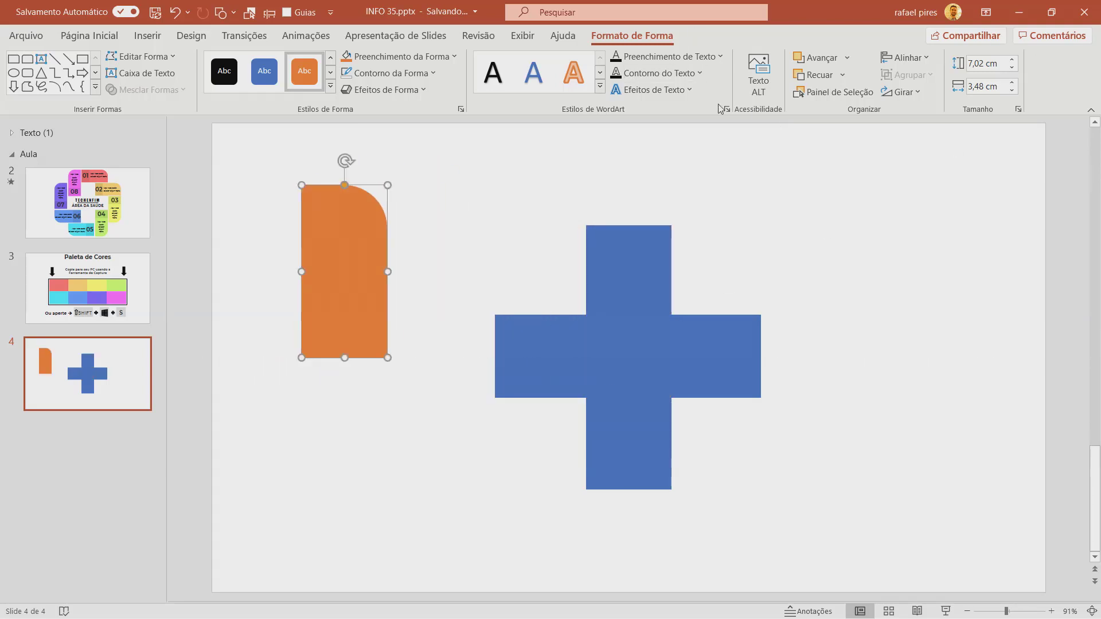
- Rotate the orange block 90° to the right and place it just above the cross's top arm
left_click(899, 93)
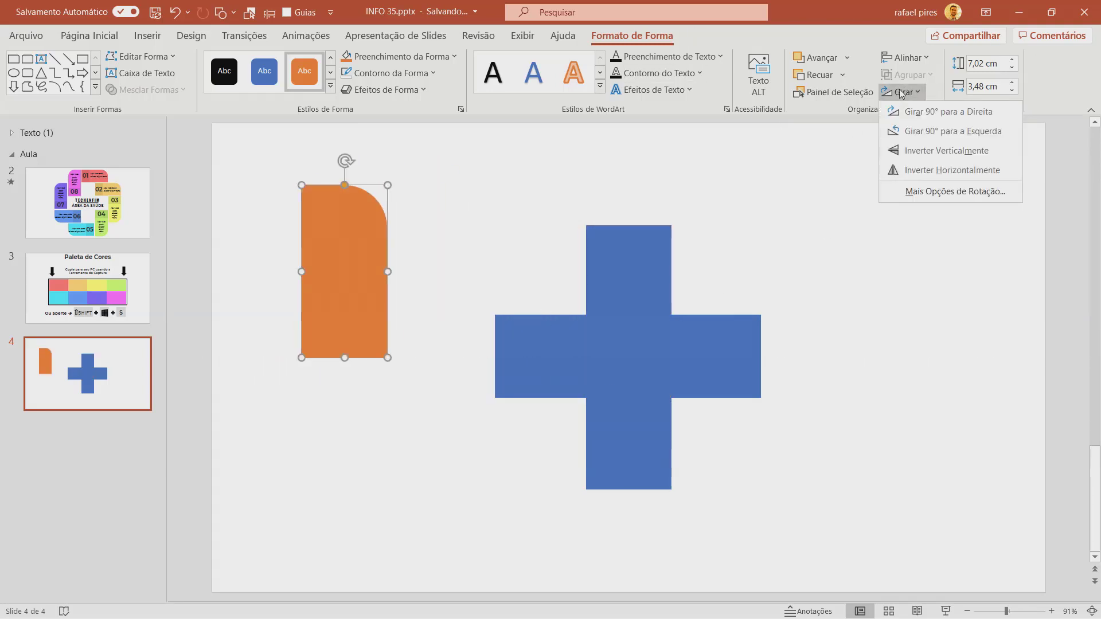
left_click(917, 113)
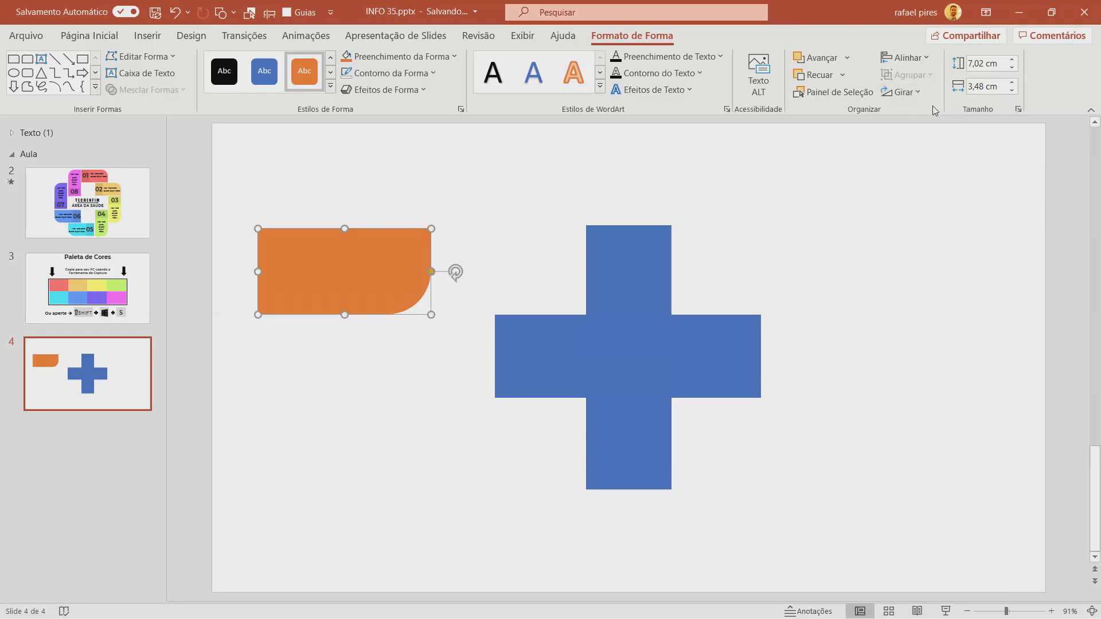
left_click(900, 92)
key("ctrl+z")
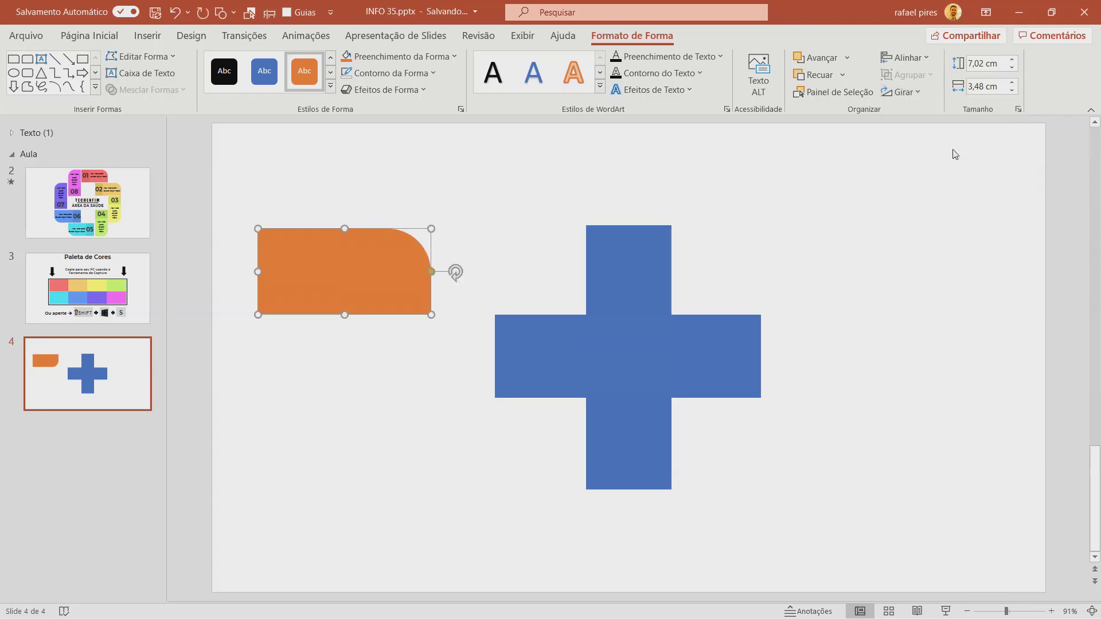
mouse_move(319, 300)
left_mouse_down()
mouse_move(592, 179)
mouse_move(648, 194)
left_mouse_up()
key("Escape")
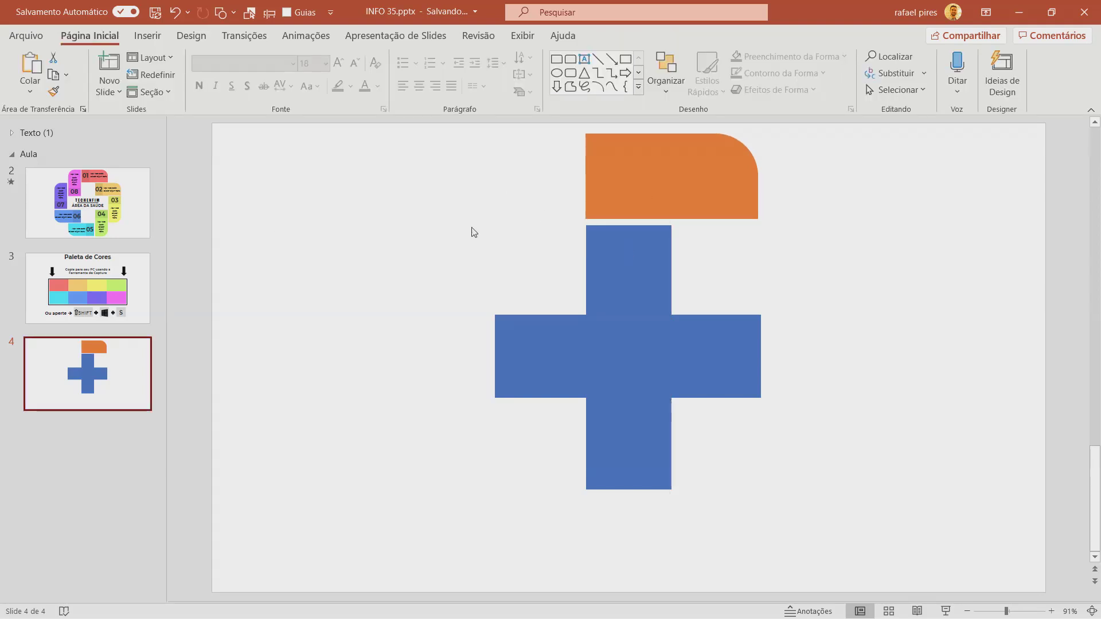
- Draw a small black rectangle with no outline left of the cross
left_click(626, 59)
left_click_drag(369, 179, 396, 233)
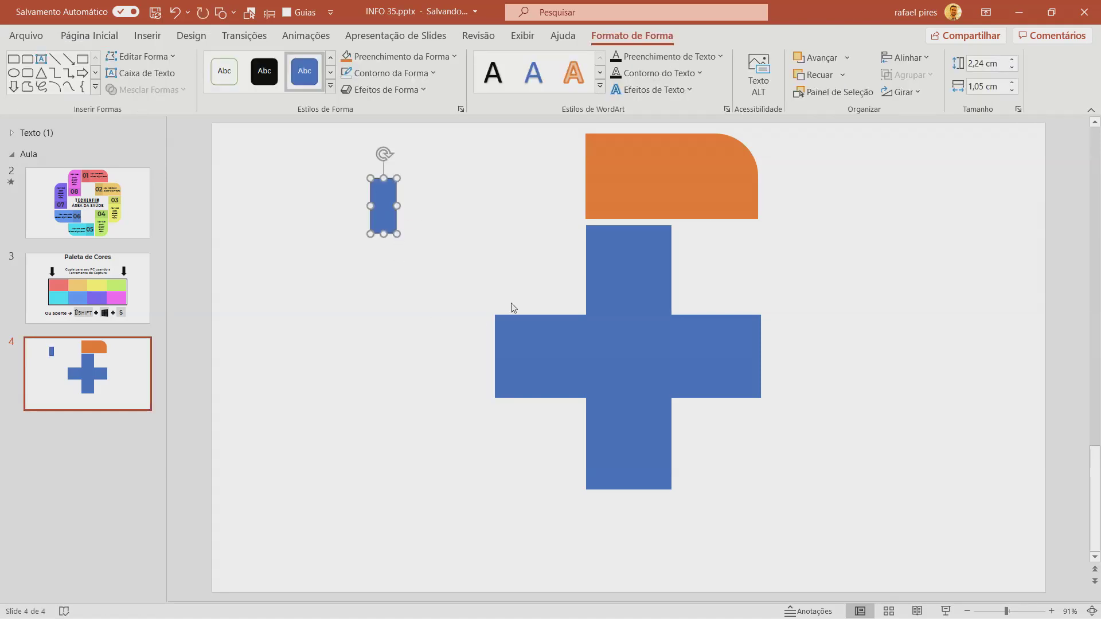
left_click(395, 73)
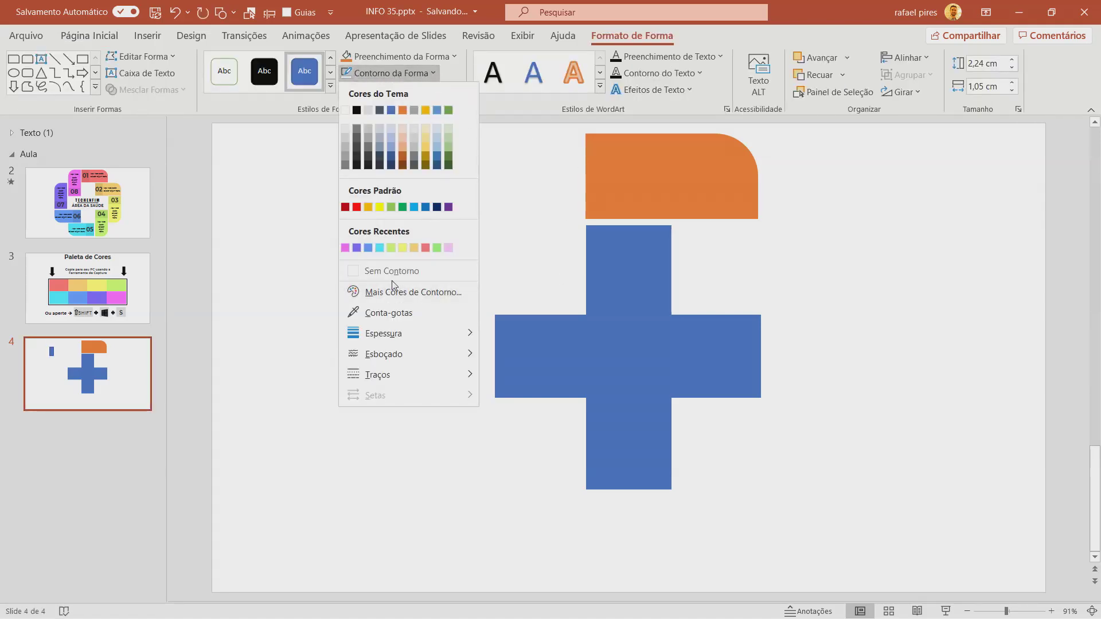
left_click(393, 271)
left_click(376, 57)
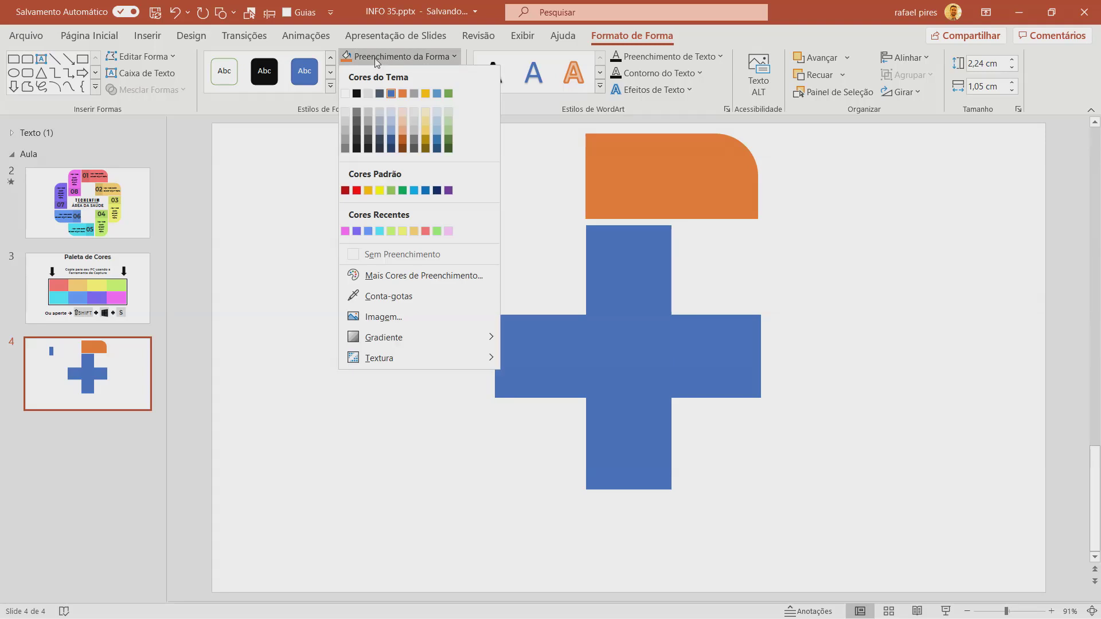
left_click(363, 95)
- Place the black rectangle, 3,48 × 1,93 cm, over the orange block's left end and show its Fill settings
left_click_drag(382, 197, 598, 154)
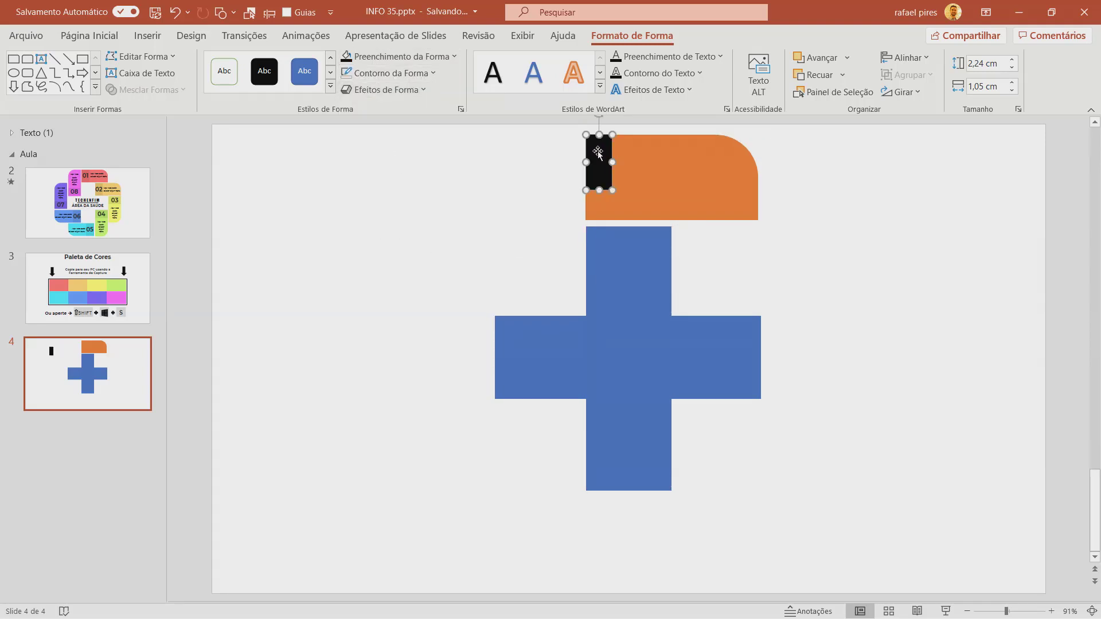
left_click_drag(612, 190, 634, 220)
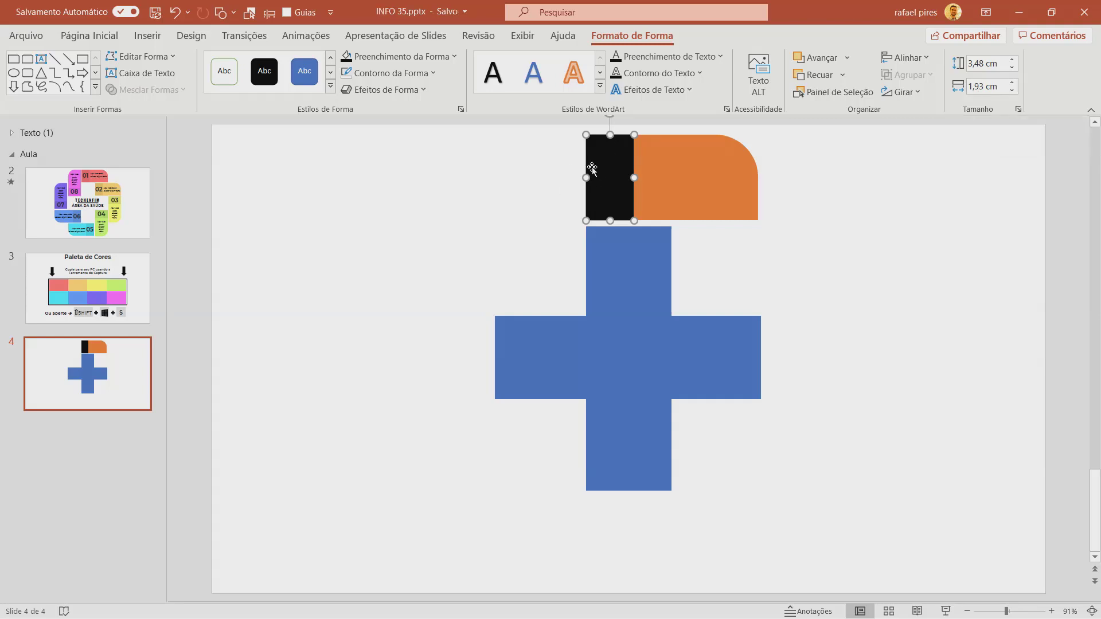
left_click(461, 110)
left_click(949, 212)
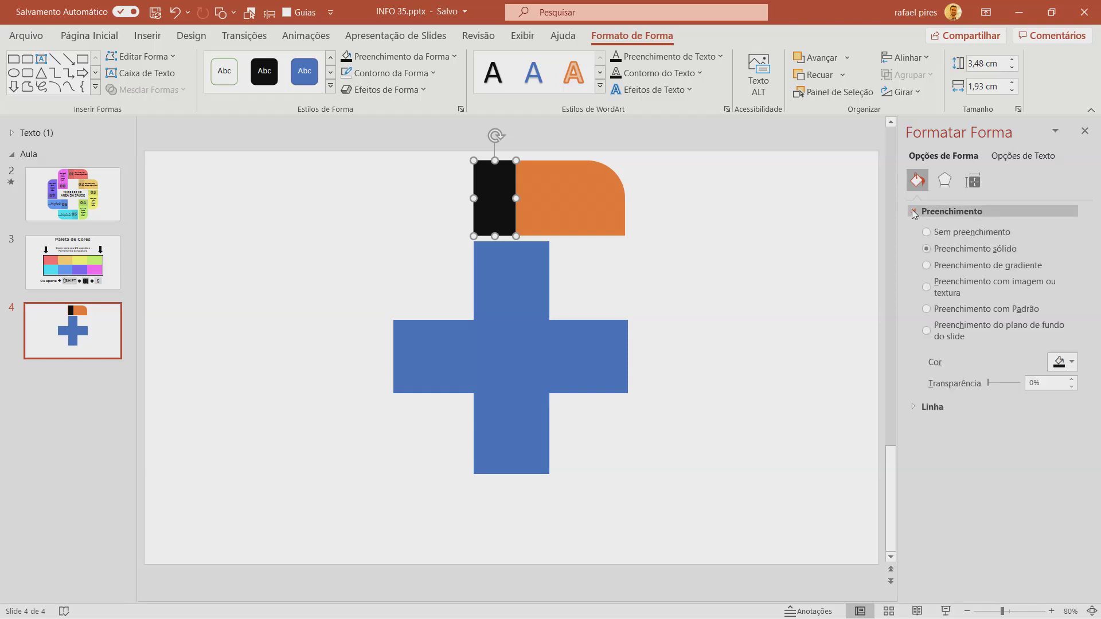
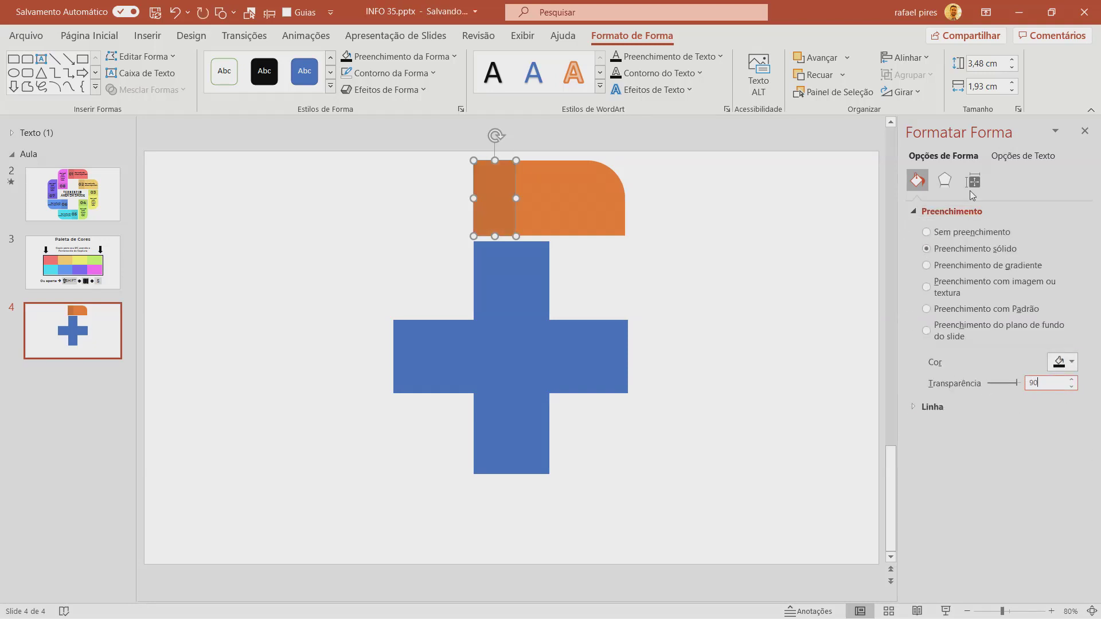
- Close the Formatar Forma pane, deselect the tab, and paste the copied 01 and caption text
left_click(1085, 130)
left_click(912, 232)
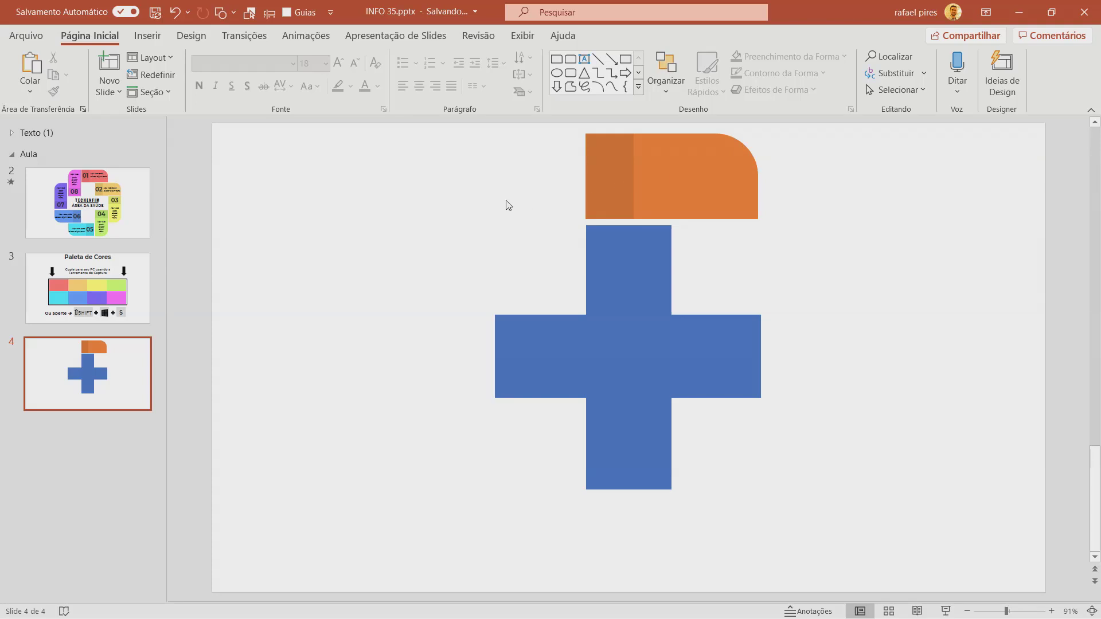
key("ctrl+v")
left_click(882, 210)
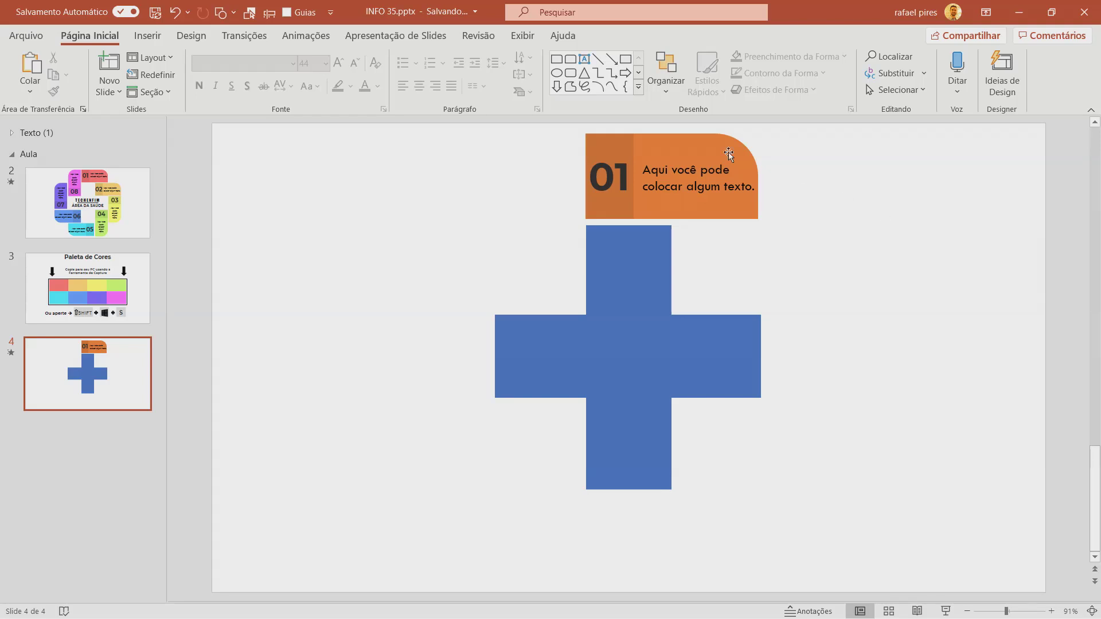
- Select the pasted 01 number box, bring up its font colour choices, then click into the caption
left_click(585, 171)
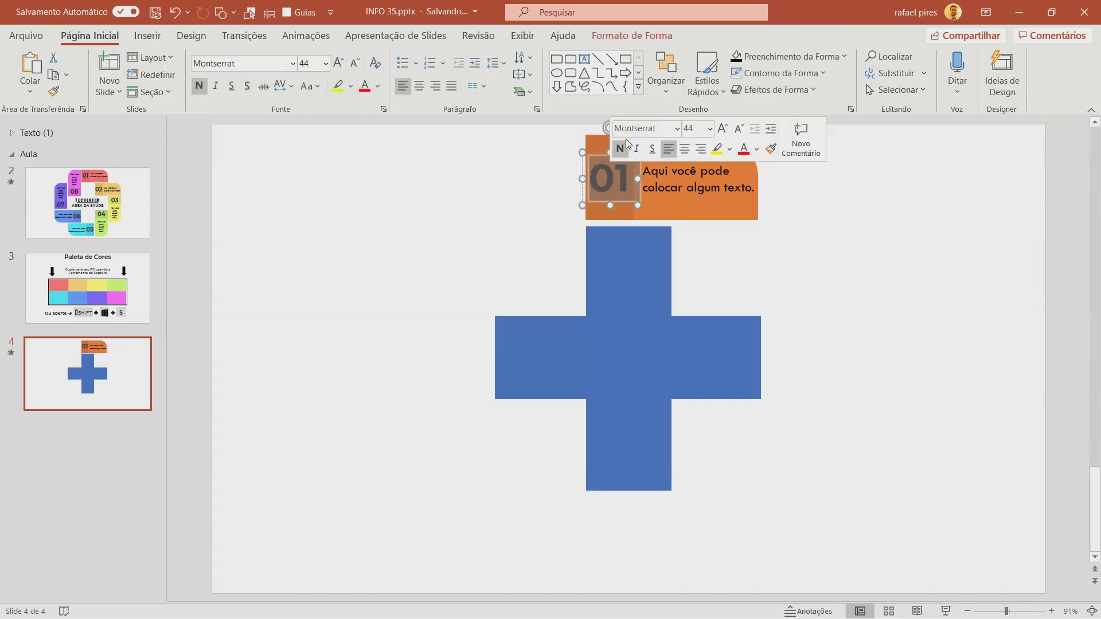
left_click(616, 195)
left_click(607, 186)
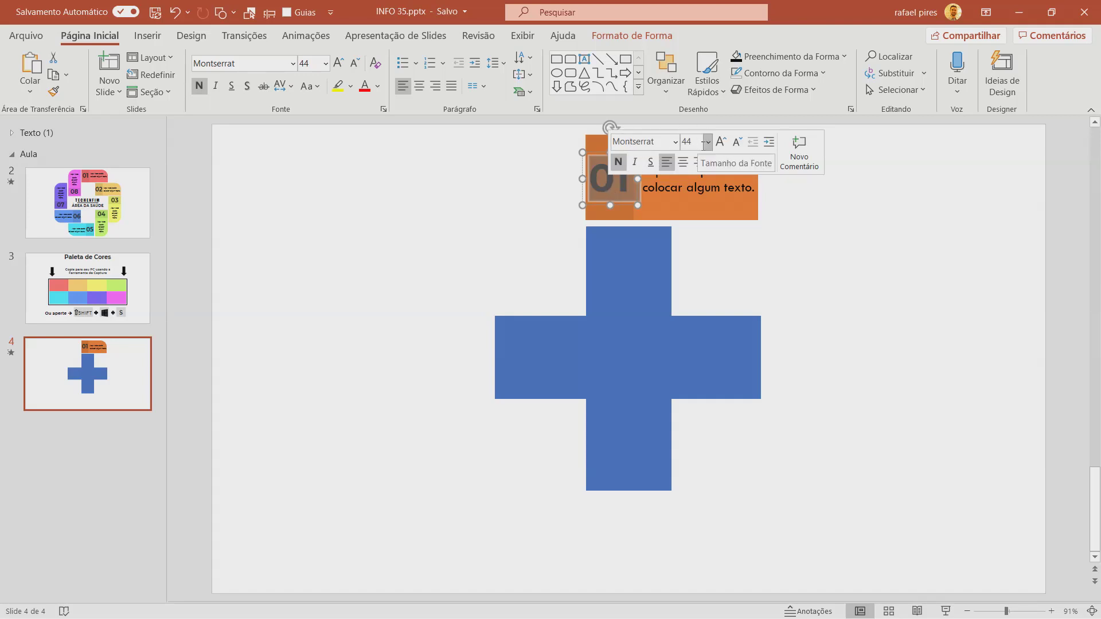
left_click(613, 182)
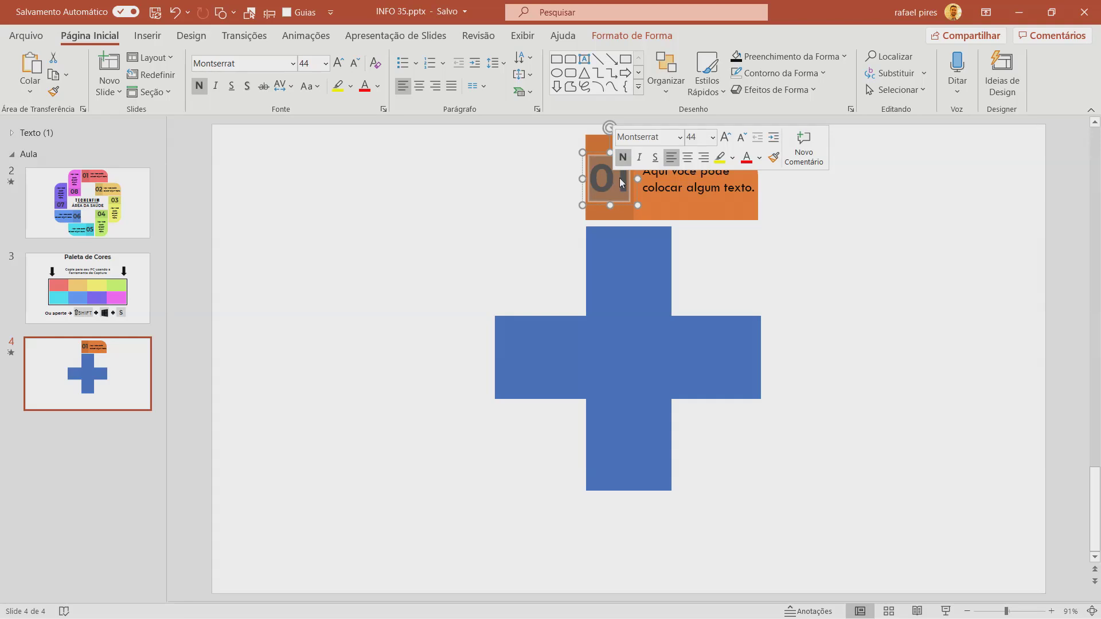
left_click(759, 157)
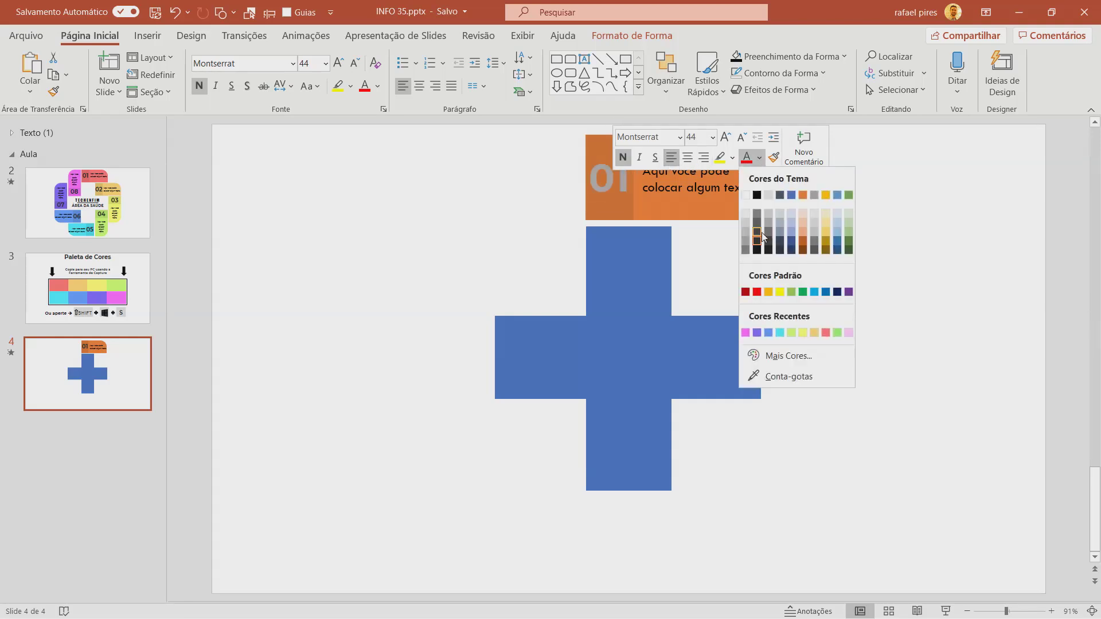
left_click(690, 181)
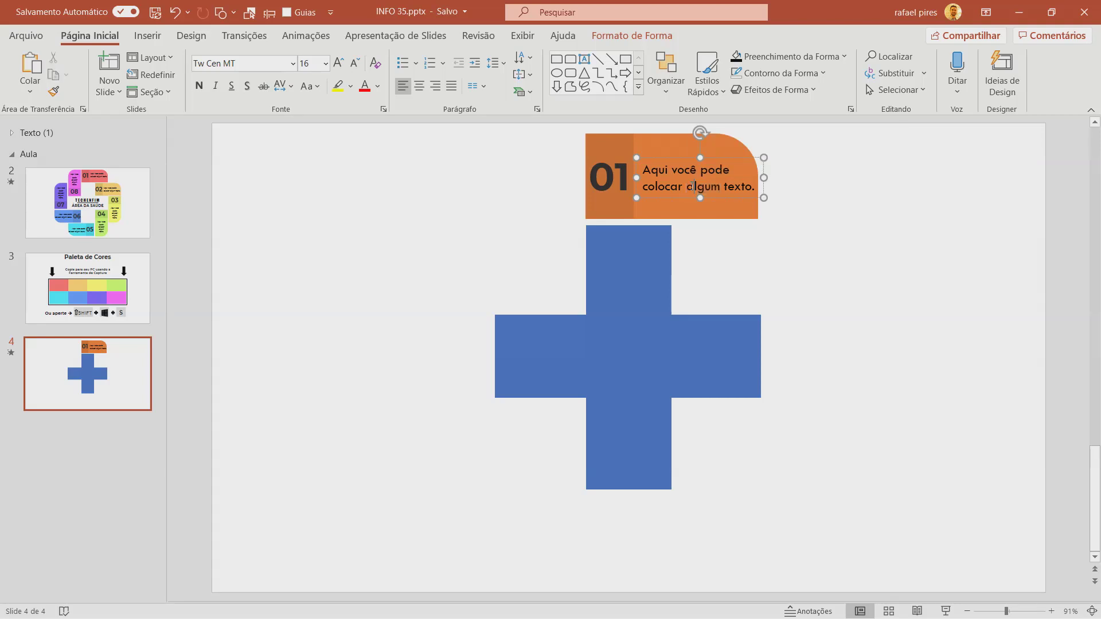
- Colour the whole caption 'Aqui você pode colocar algum texto.' with a dark font colour
triple_click(692, 186)
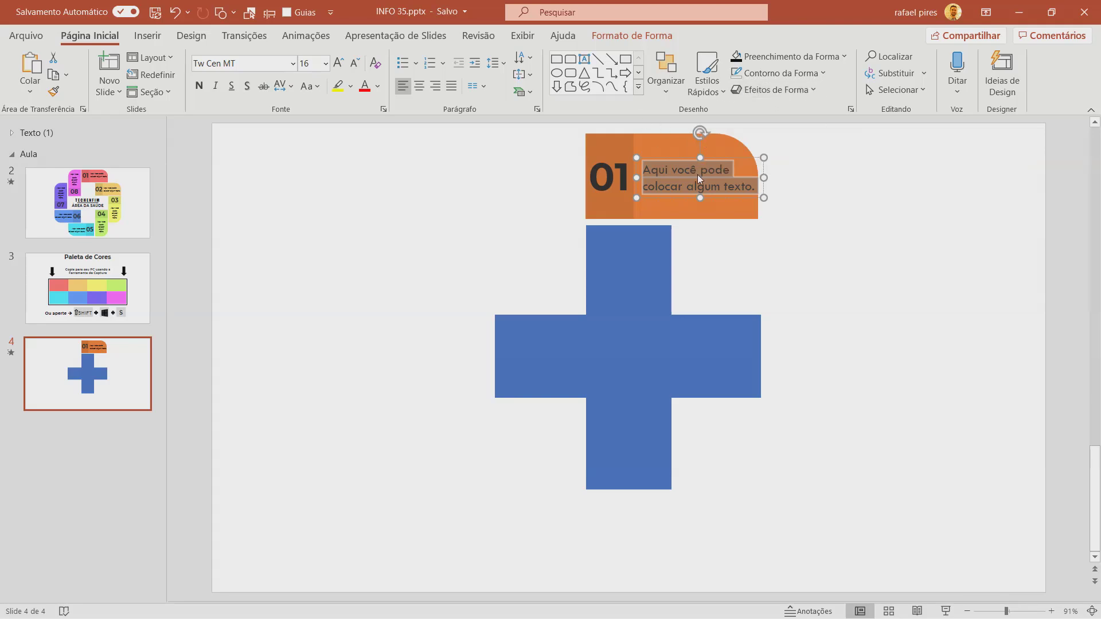
left_click(844, 150)
left_click(792, 131)
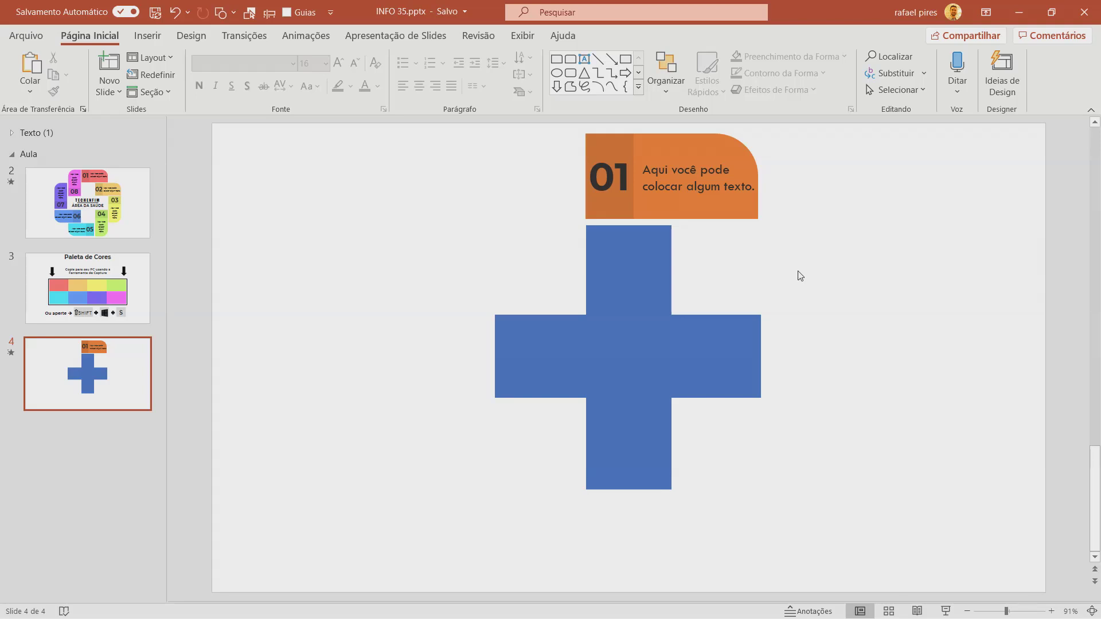
- Group the dark 01 block and the orange caption tab with Organizar > Agrupar
left_click(606, 139)
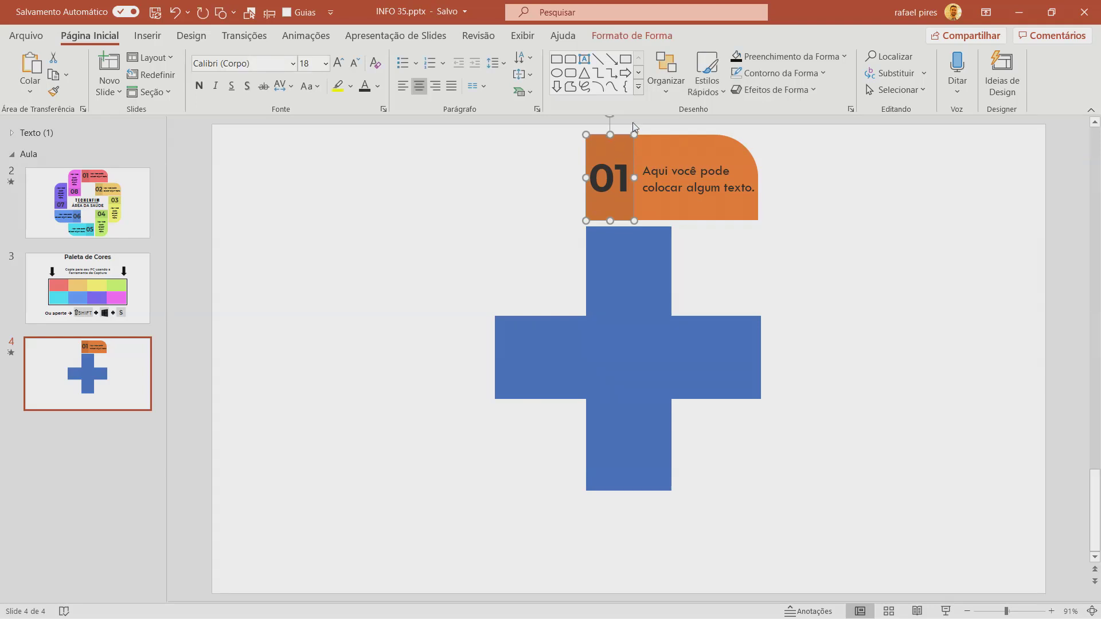
left_click(687, 139, "shift")
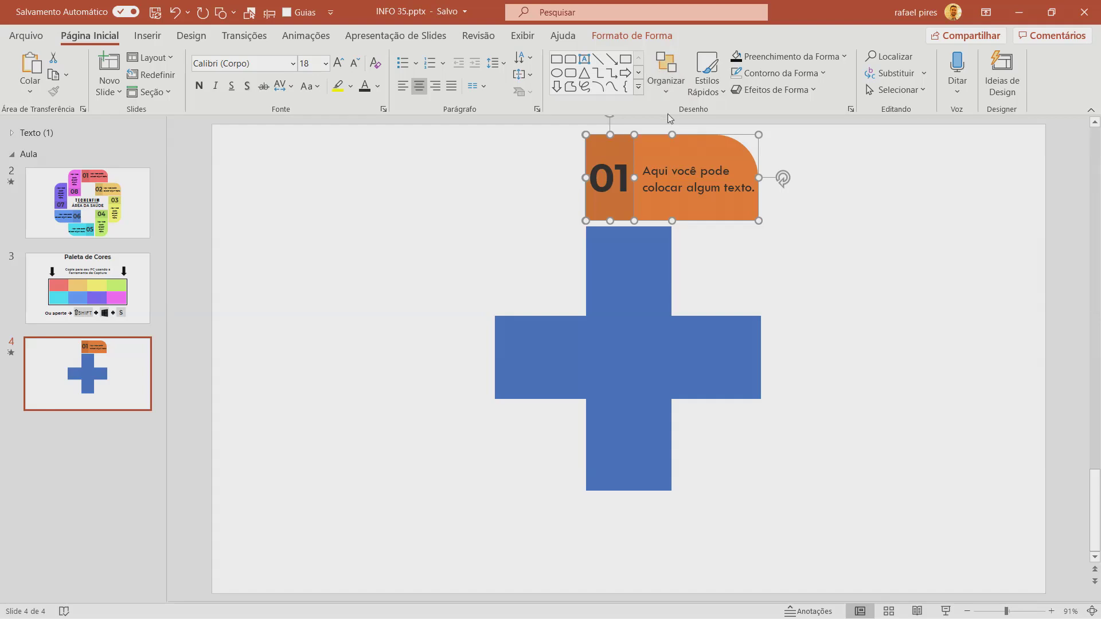
left_click(666, 74)
left_click(683, 238)
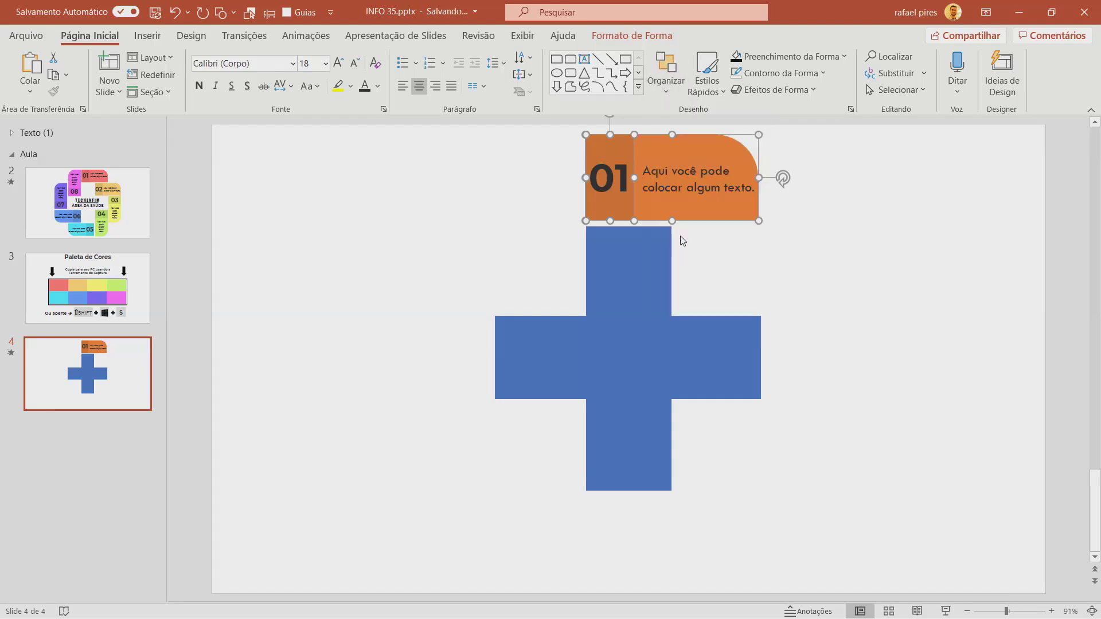
left_click(693, 148)
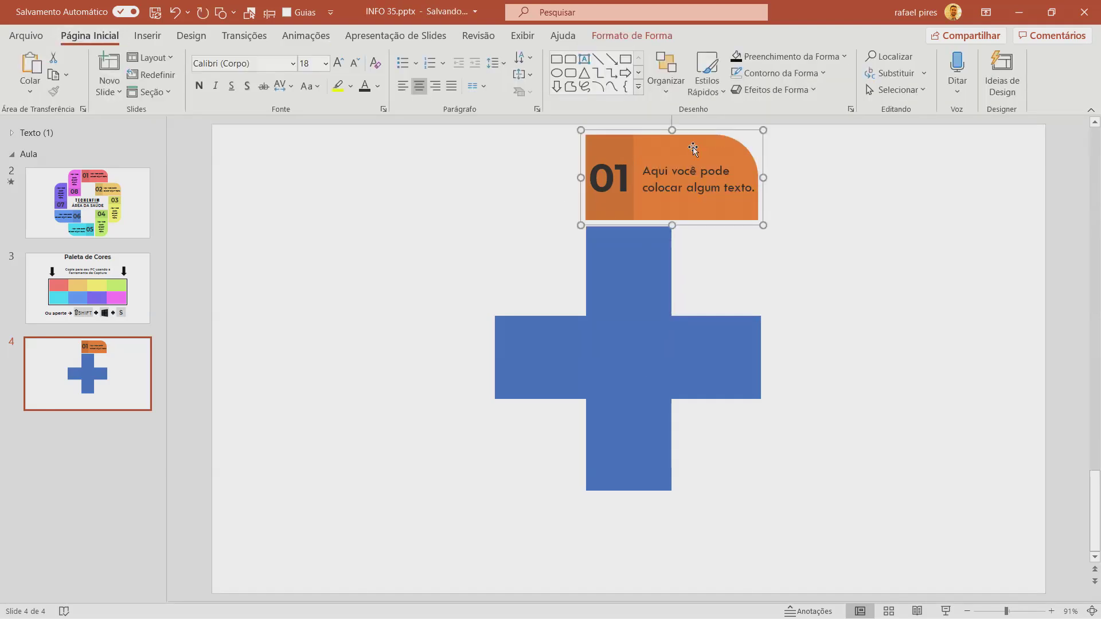
left_click(306, 35)
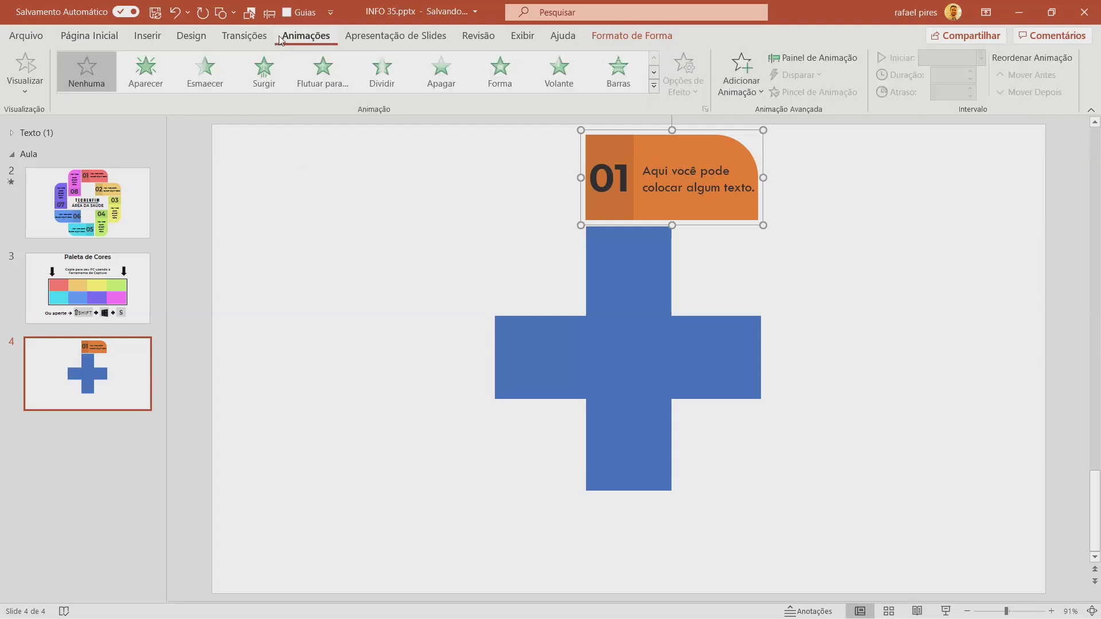
- Give the tab group an Apagar entrance Da esquerda, starting Após o anterior
left_click(819, 58)
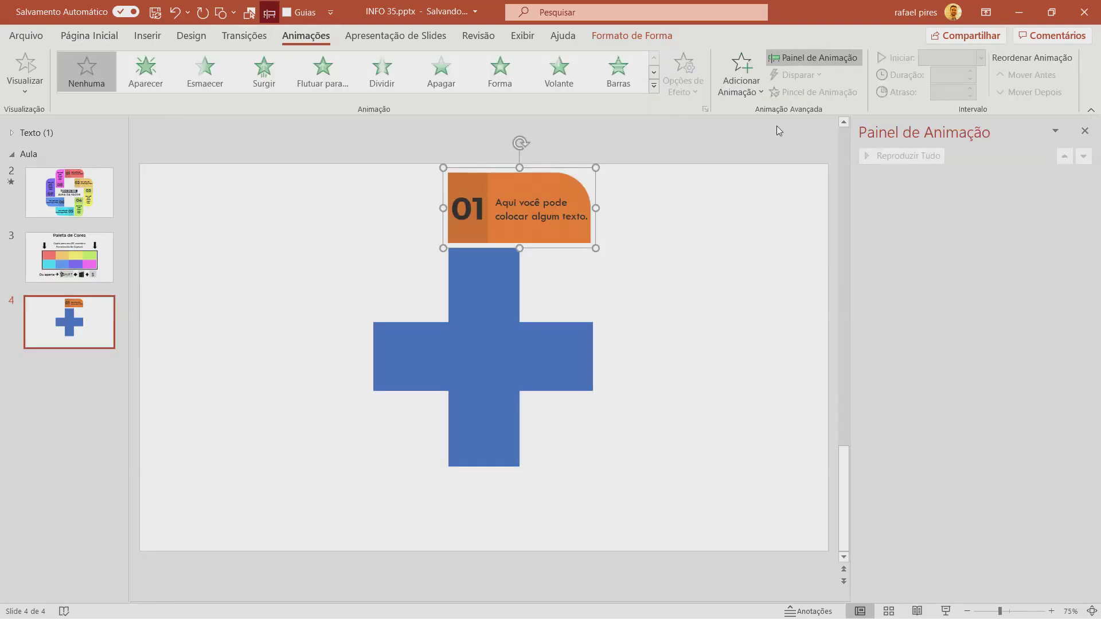
left_click(665, 216)
left_click(570, 182)
left_click(441, 72)
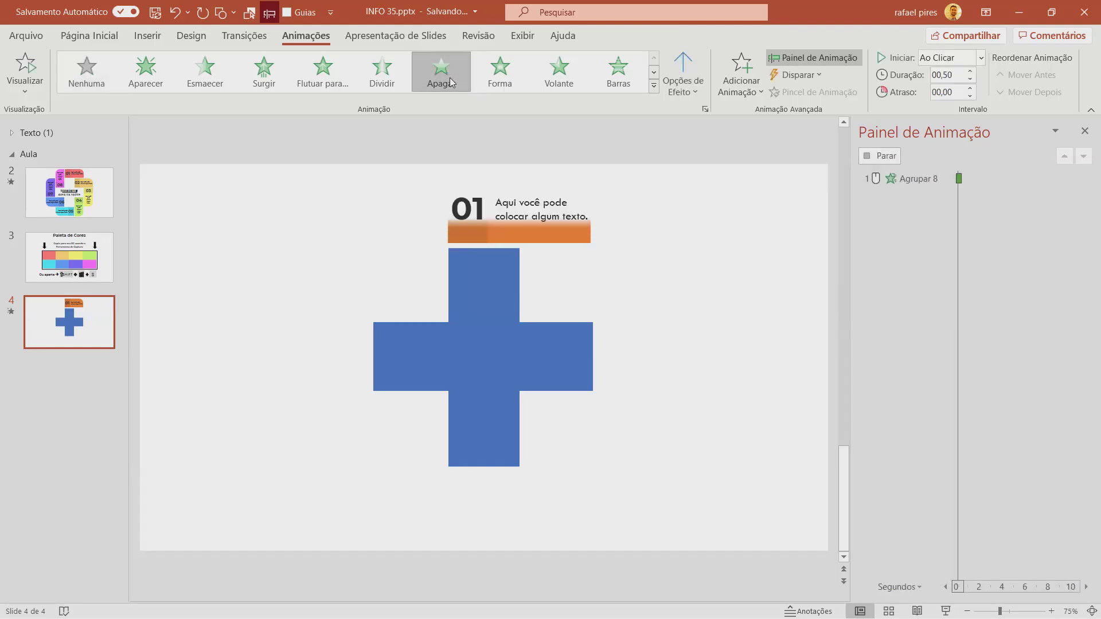
left_click(686, 72)
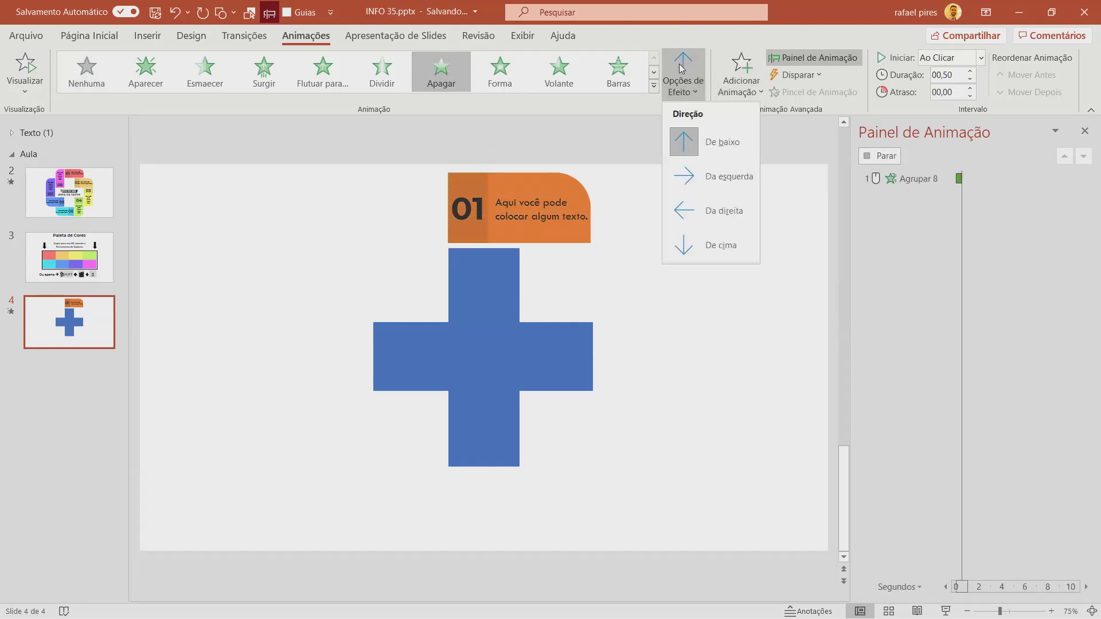
left_click(686, 184)
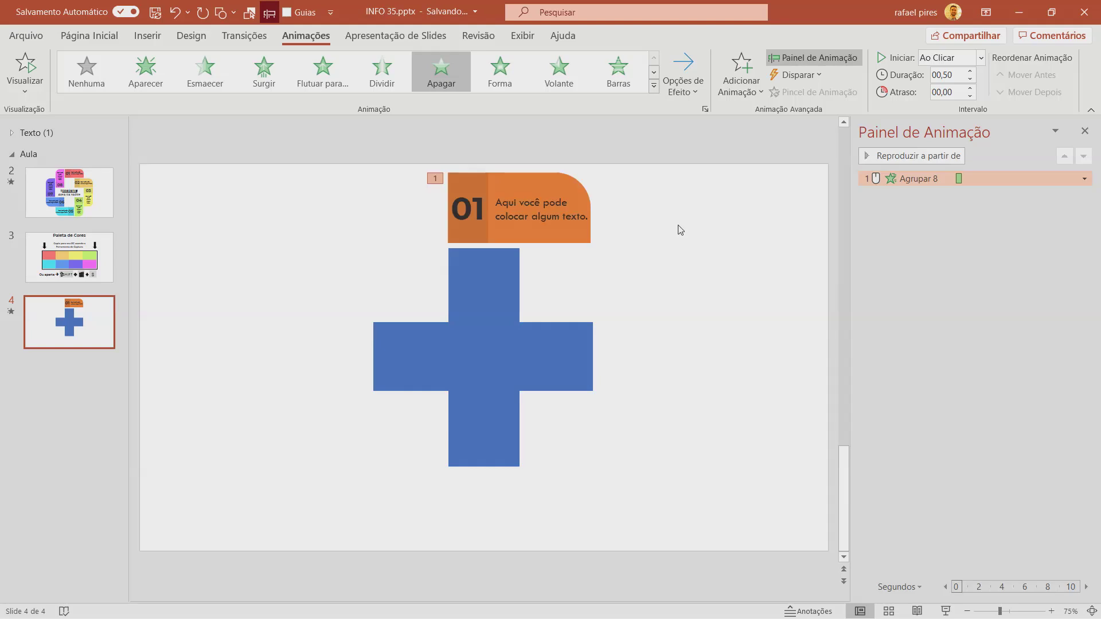
left_click(962, 57)
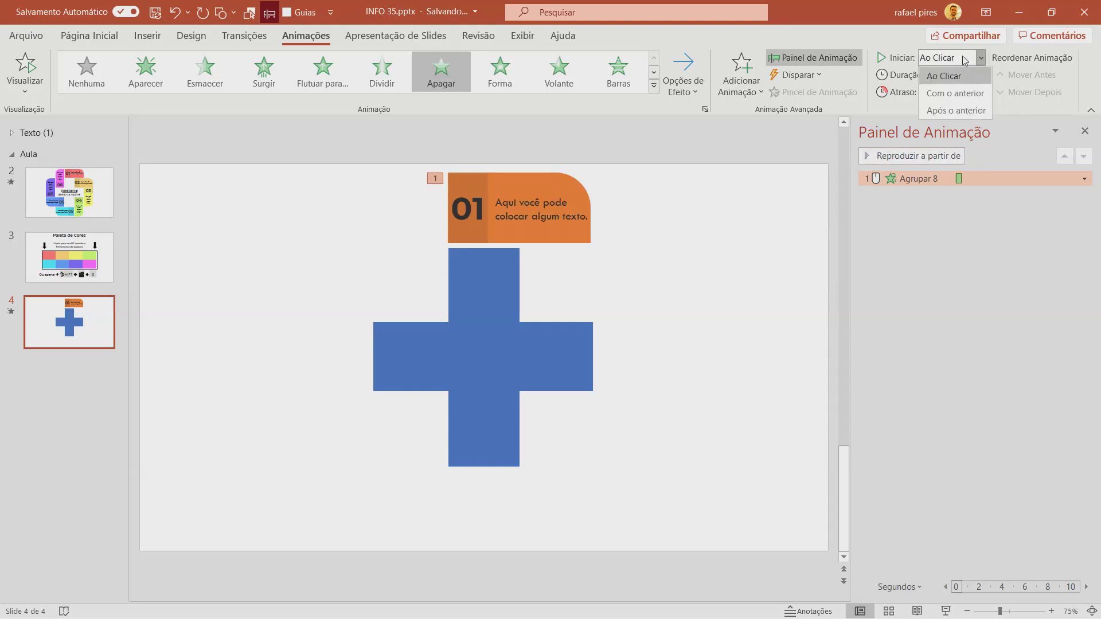
left_click(933, 111)
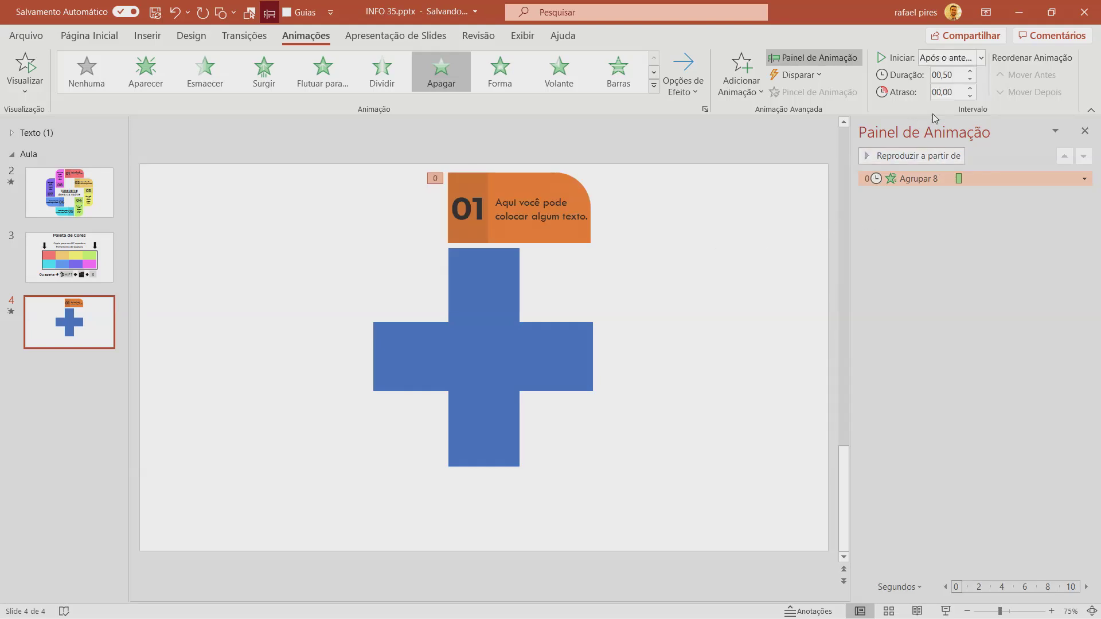
left_click(468, 209)
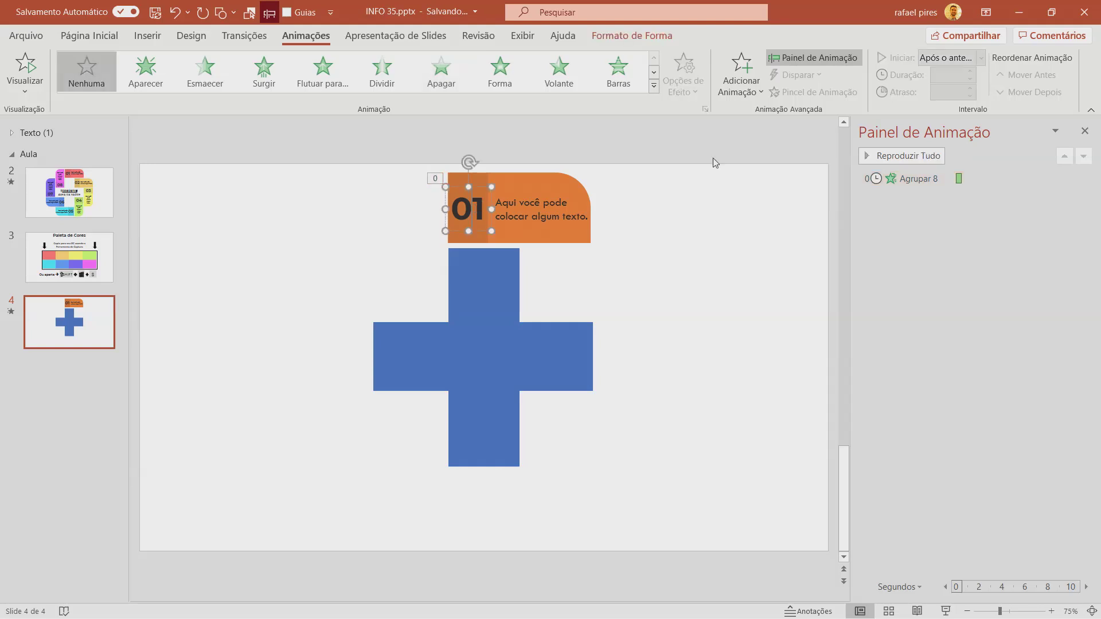
left_click(748, 91)
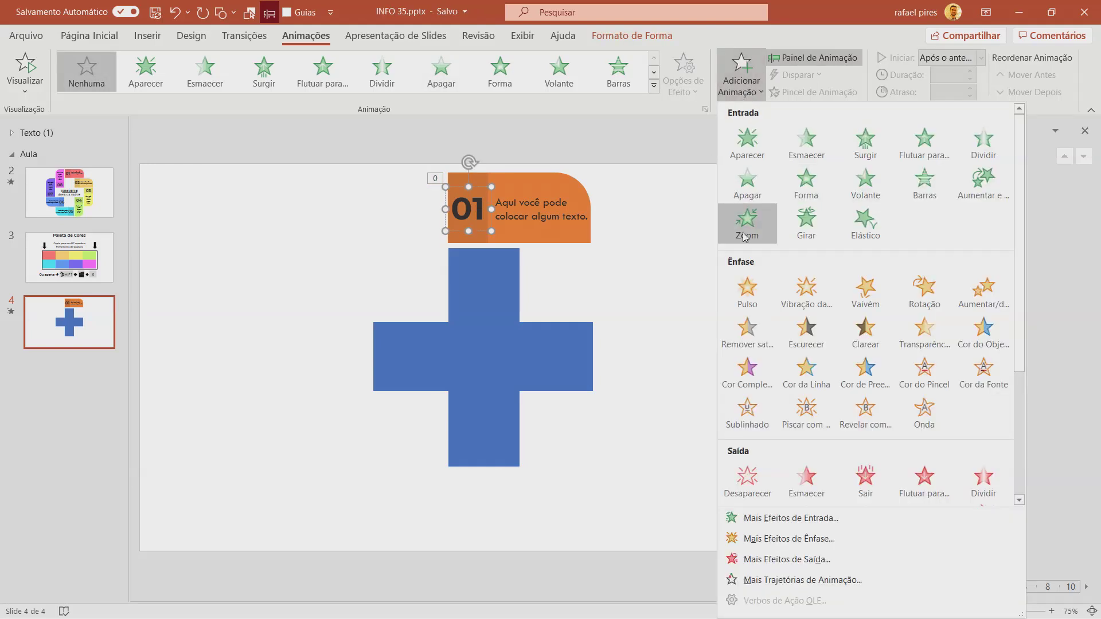
- Give the 01 number a Zoom entrance starting after the previous animation
left_click(748, 223)
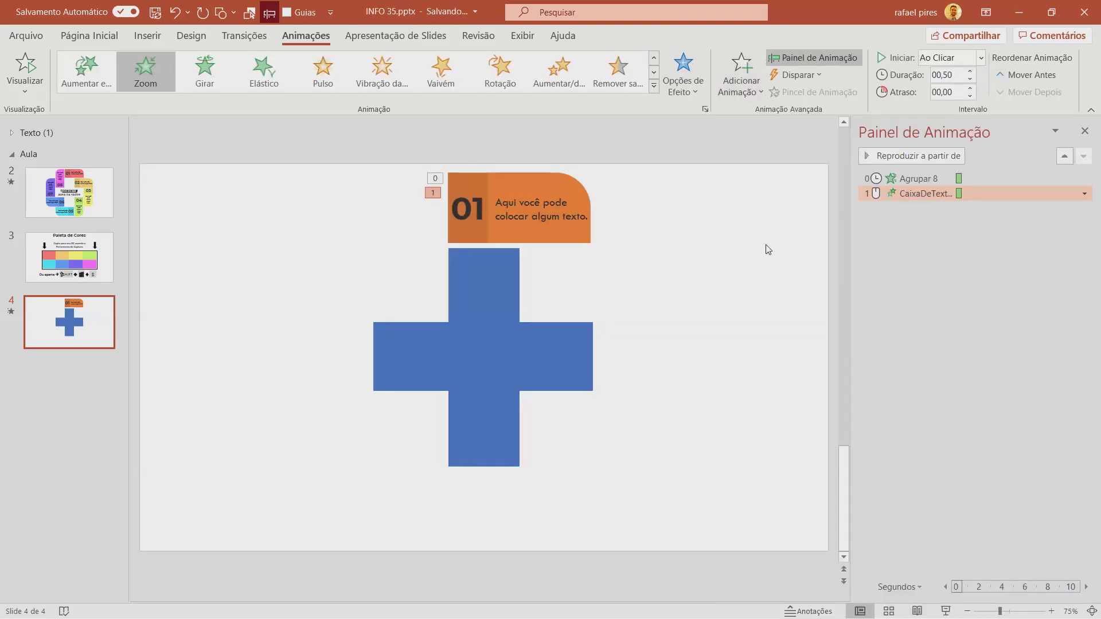
left_click(968, 58)
left_click(955, 111)
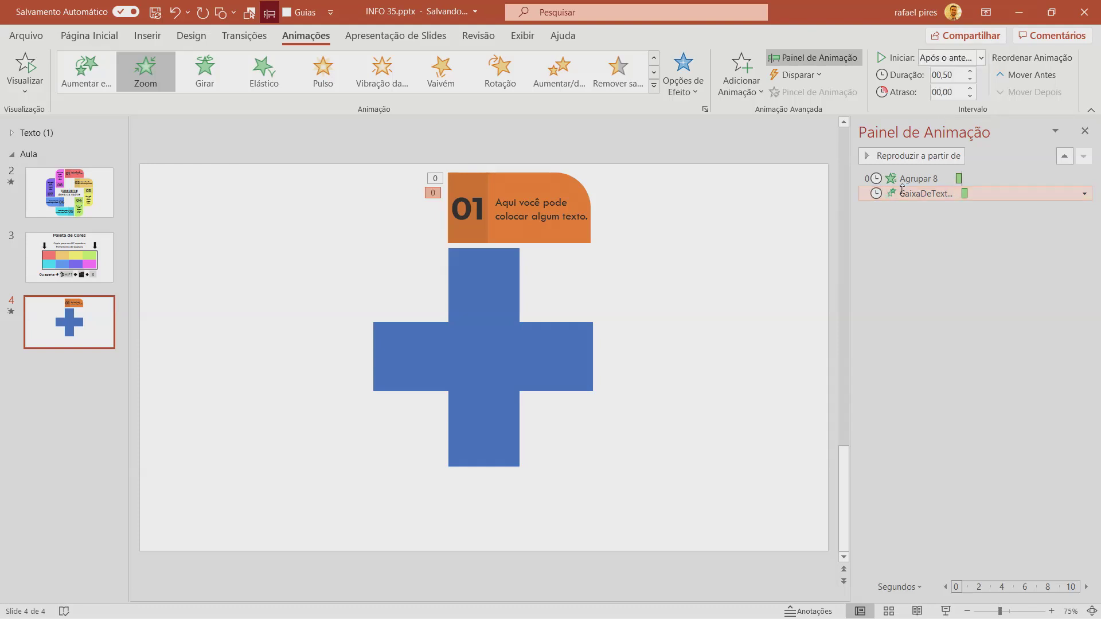
- Give the caption an Apagar wipe De cima, starting Após o anterior
left_click(751, 90)
left_click(735, 196)
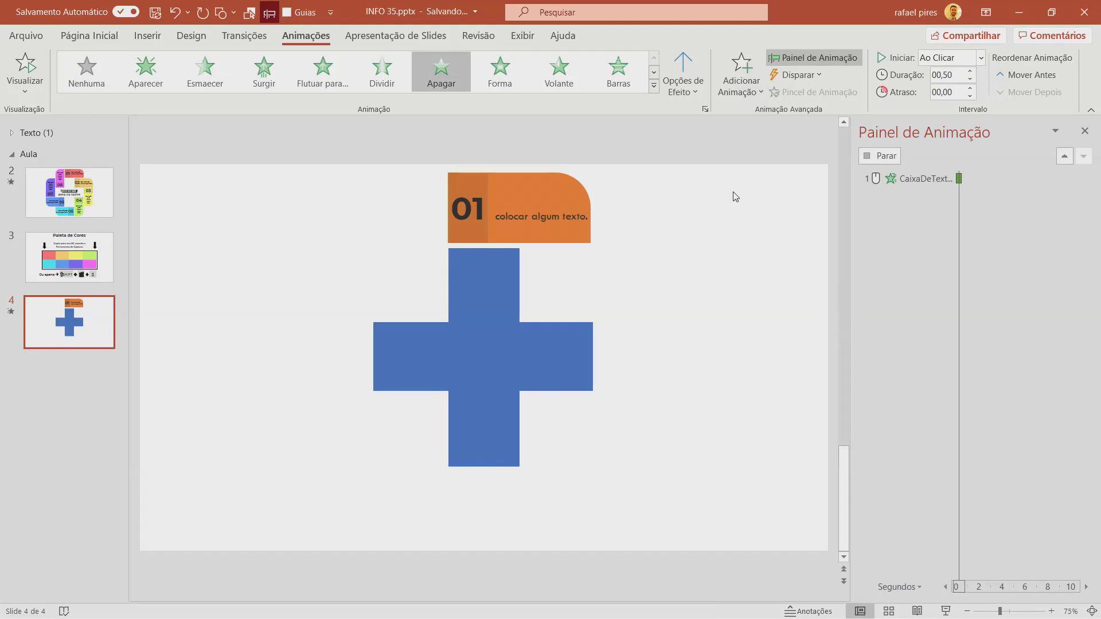
left_click(686, 87)
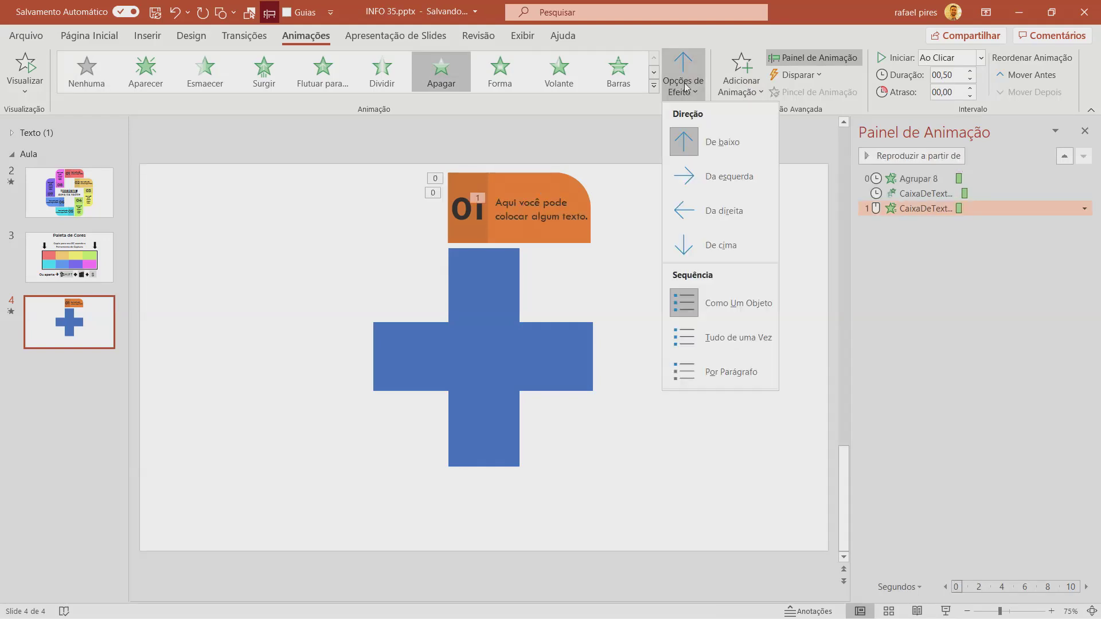
left_click(720, 246)
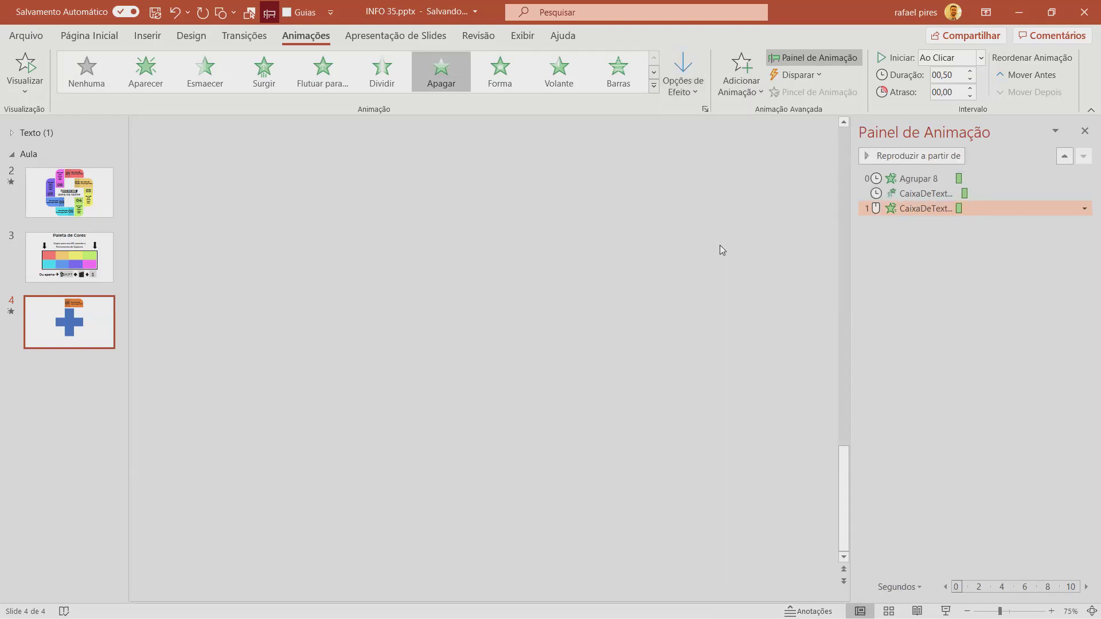
left_click(981, 57)
left_click(949, 114)
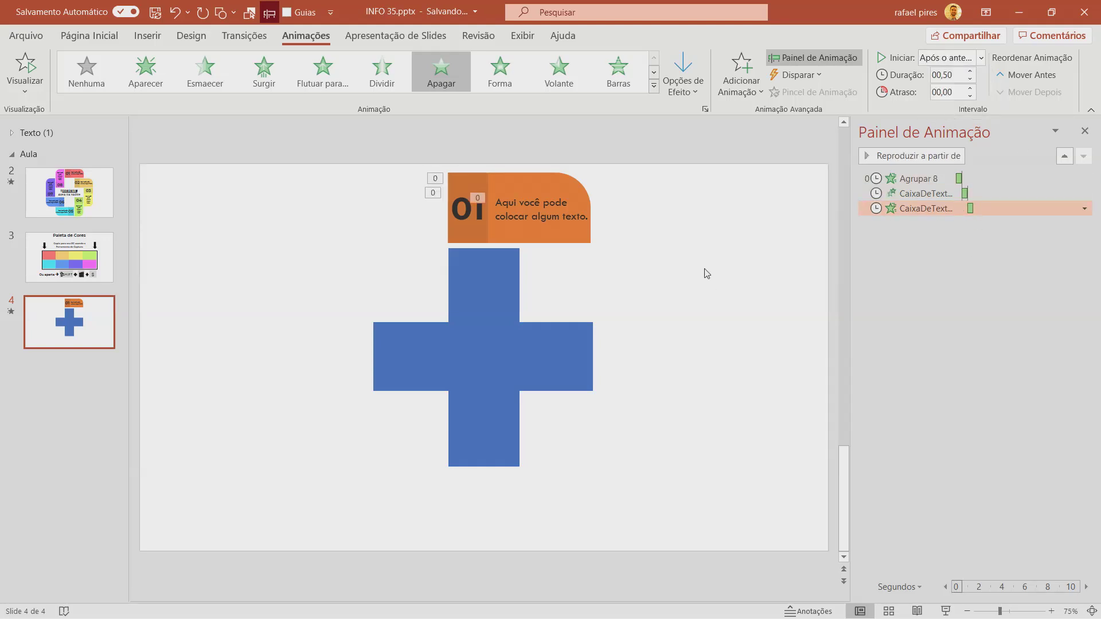
left_click_drag(421, 150, 645, 262)
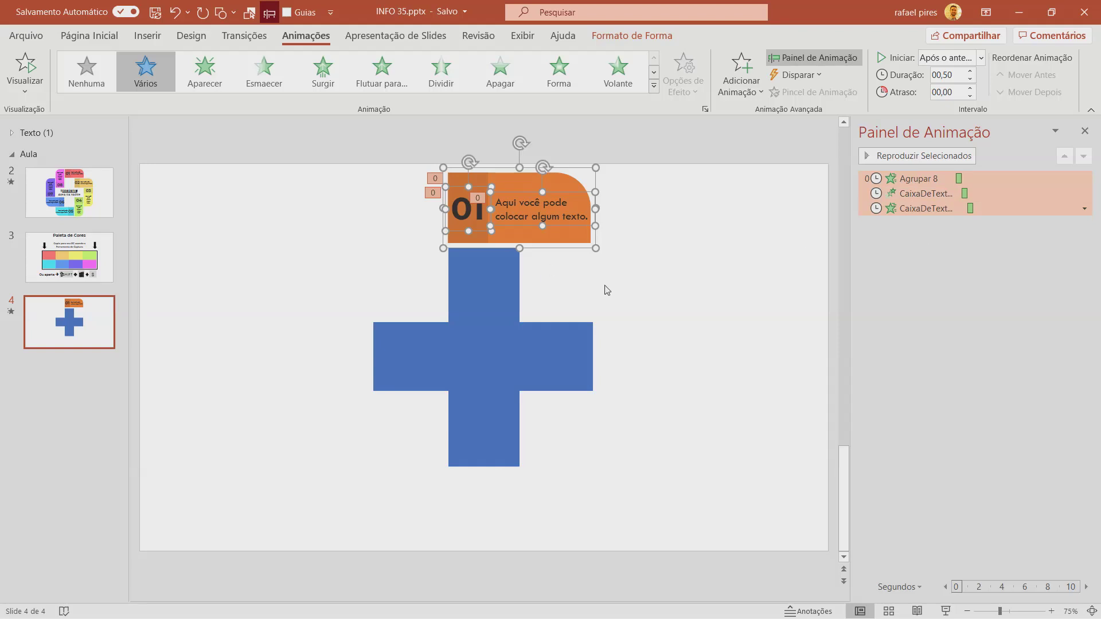
- Duplicate the orange tab group and place the copy below-right, beside the cross's top arm
key("ctrl+d")
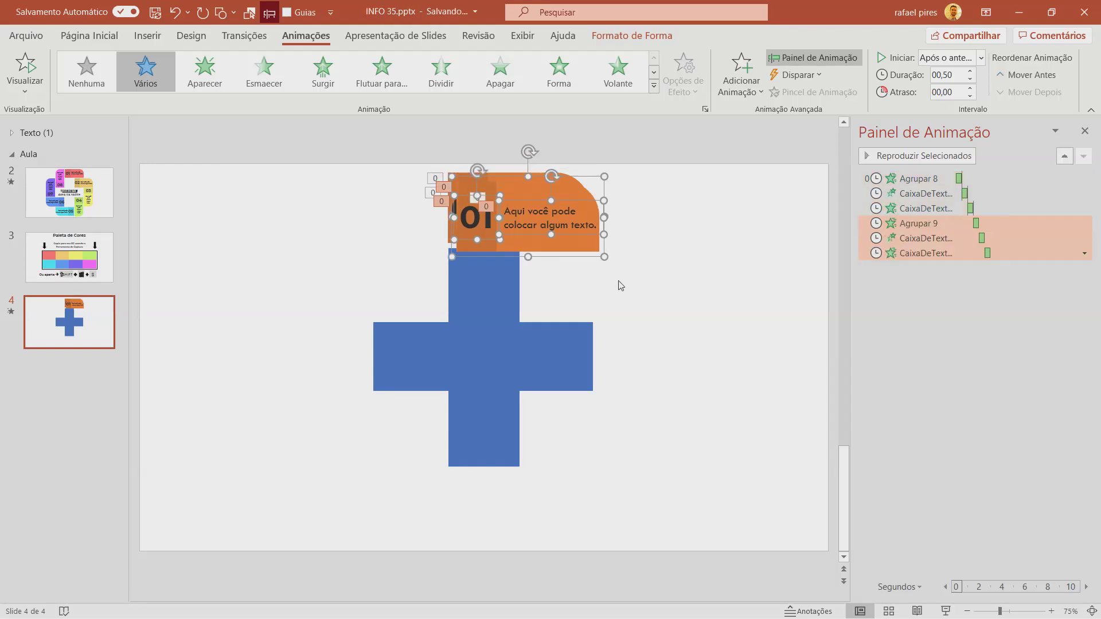
mouse_move(573, 190)
left_mouse_down()
mouse_move(627, 202)
mouse_move(642, 257)
left_mouse_up()
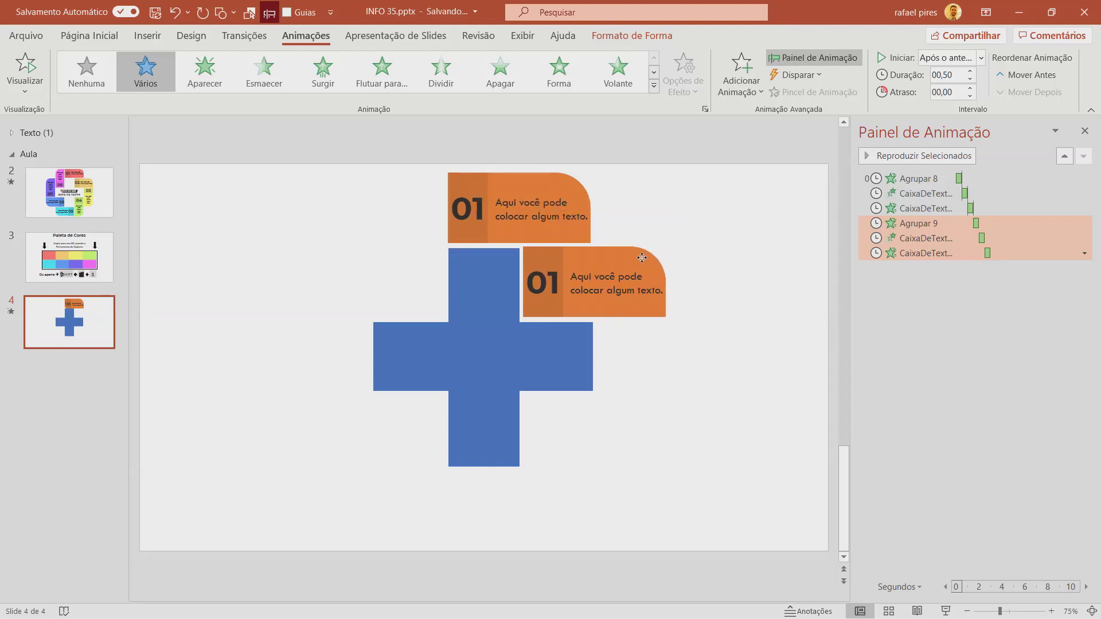
left_click_drag(641, 258, 640, 261)
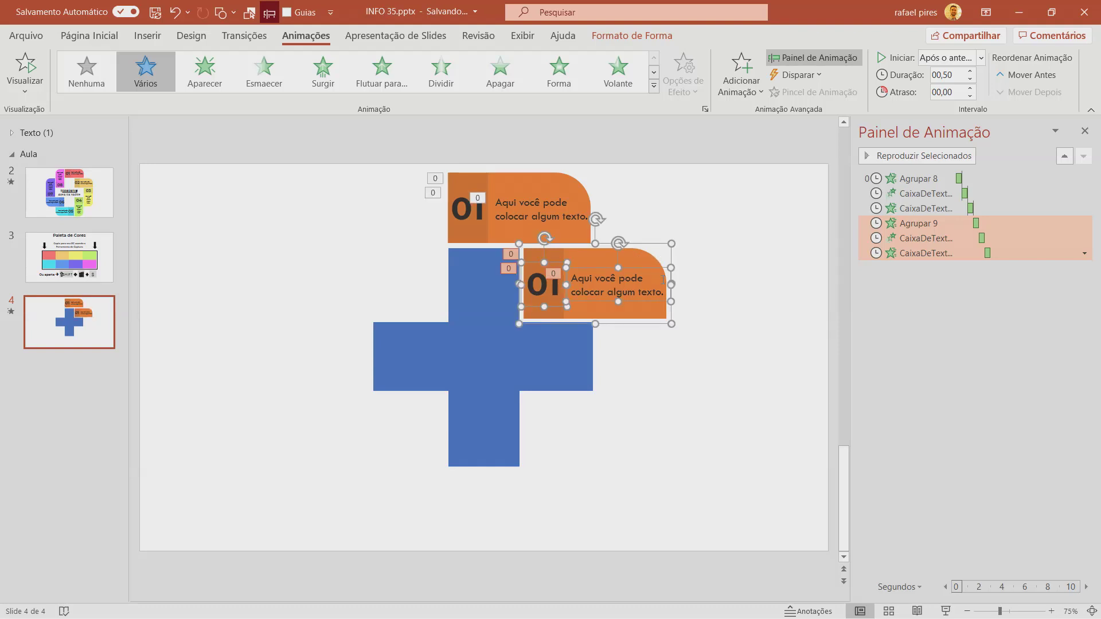
left_click_drag(664, 266, 635, 246)
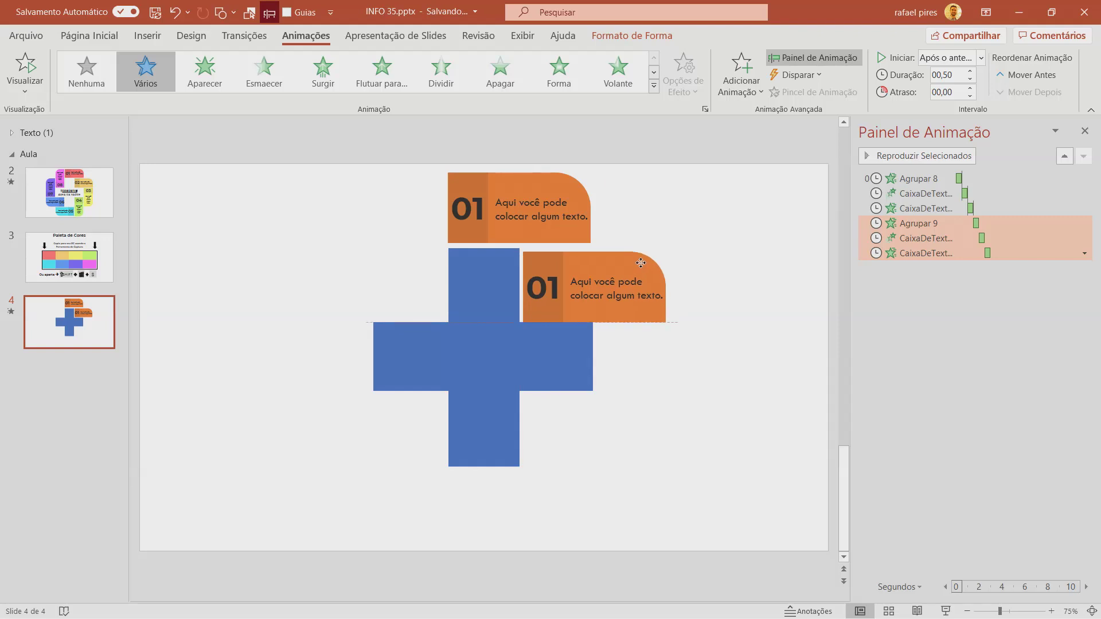
left_click_drag(636, 247, 645, 256)
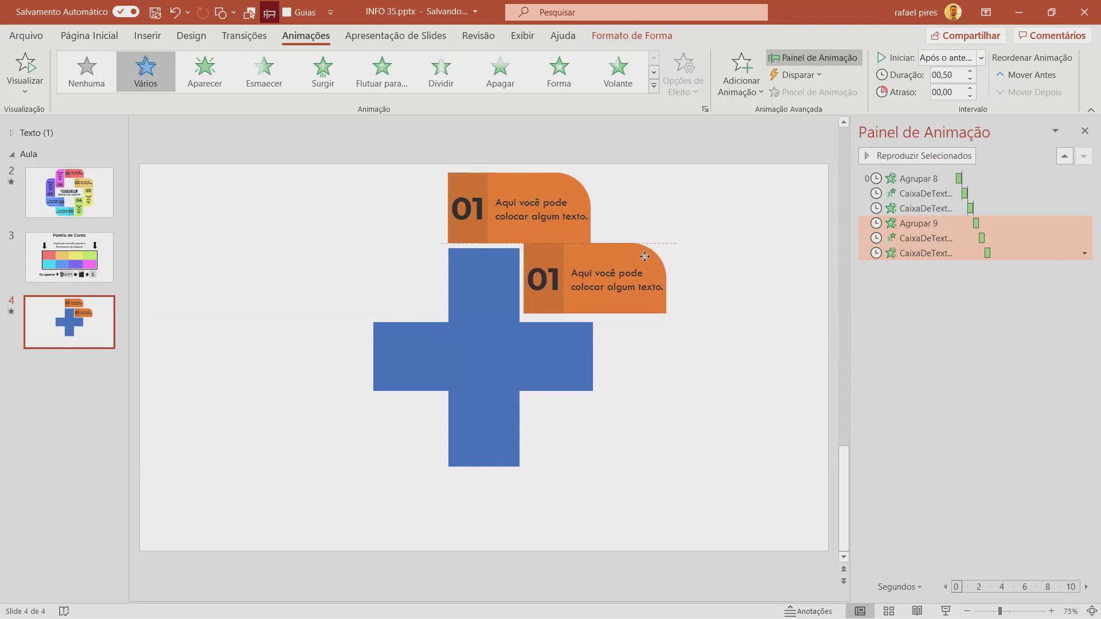
left_click_drag(644, 256, 642, 261)
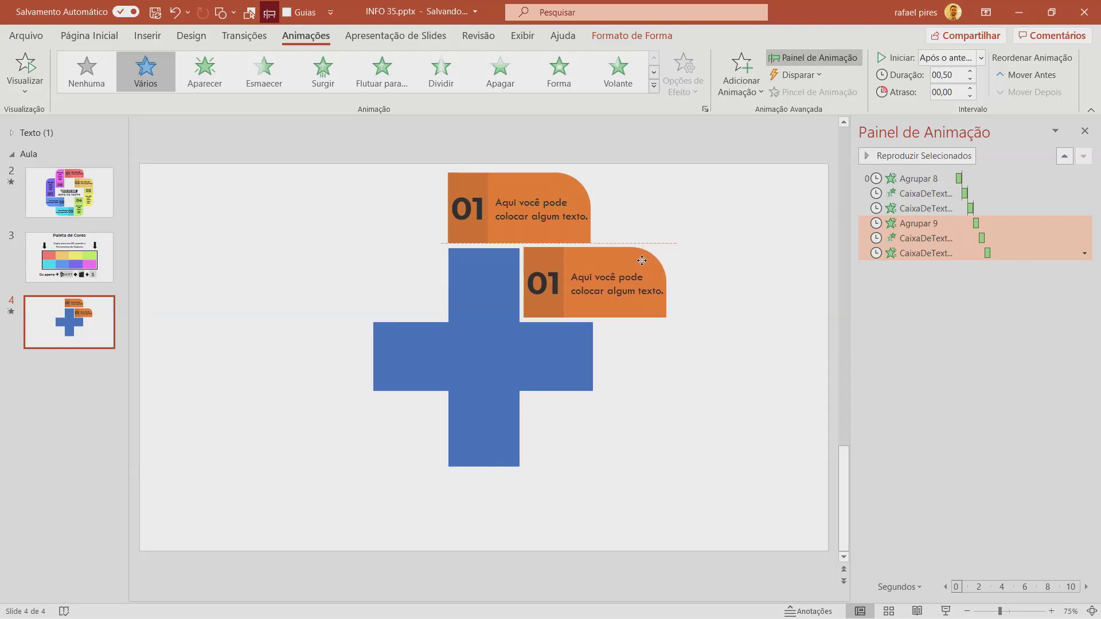
left_click_drag(642, 260, 641, 263)
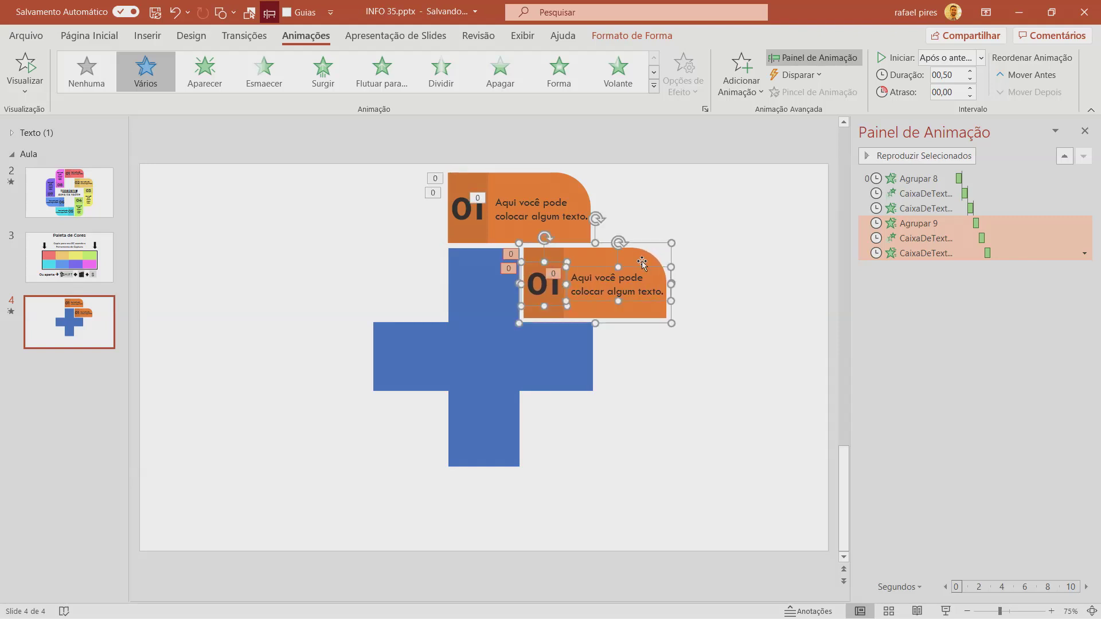
- Marquee-select all parts of the lower tab and duplicate it
left_click(724, 272)
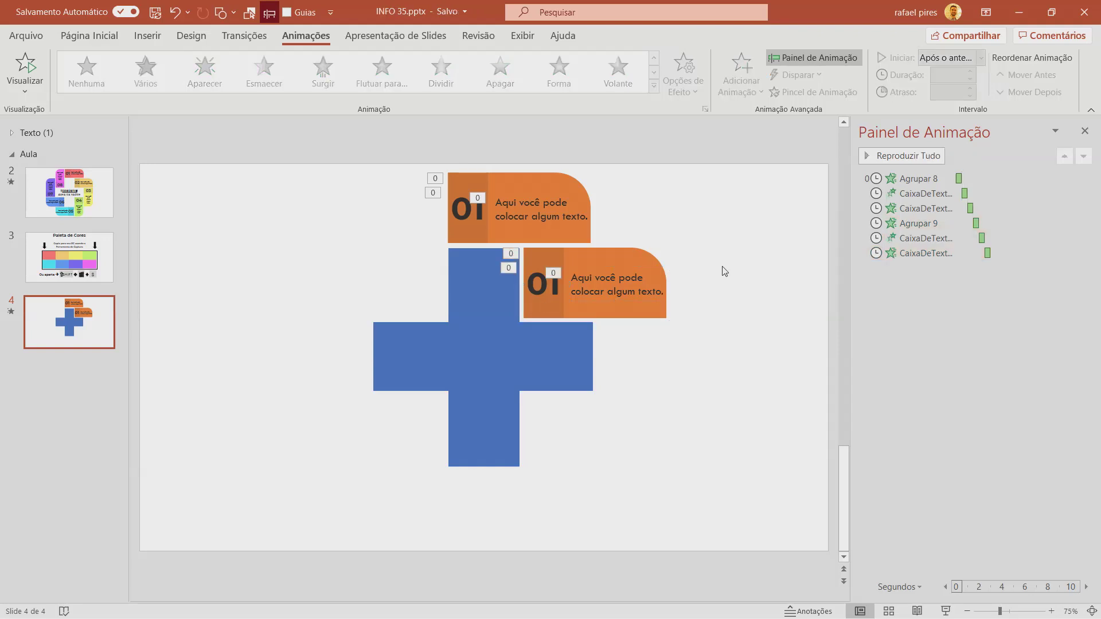
left_click(598, 260)
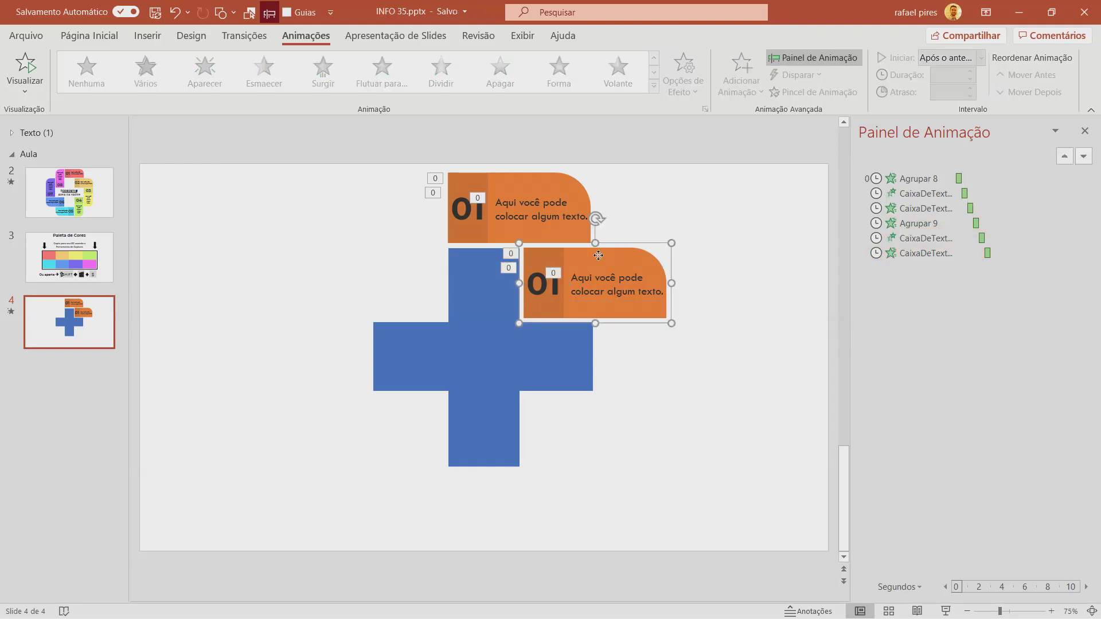
left_click(765, 324)
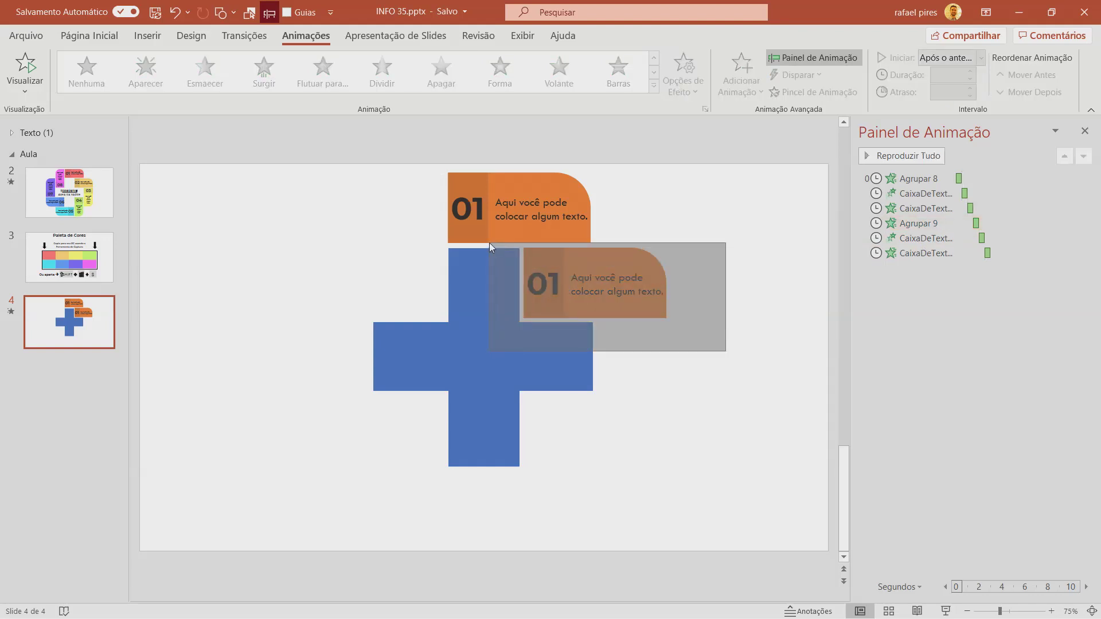
left_click_drag(629, 312, 488, 236)
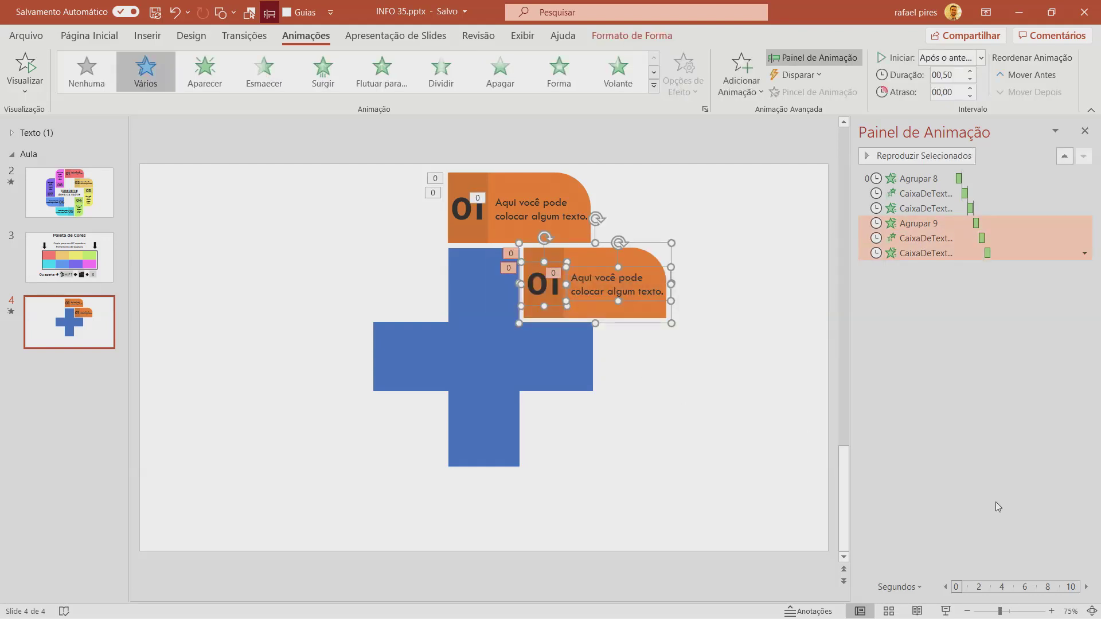
key("ctrl+d")
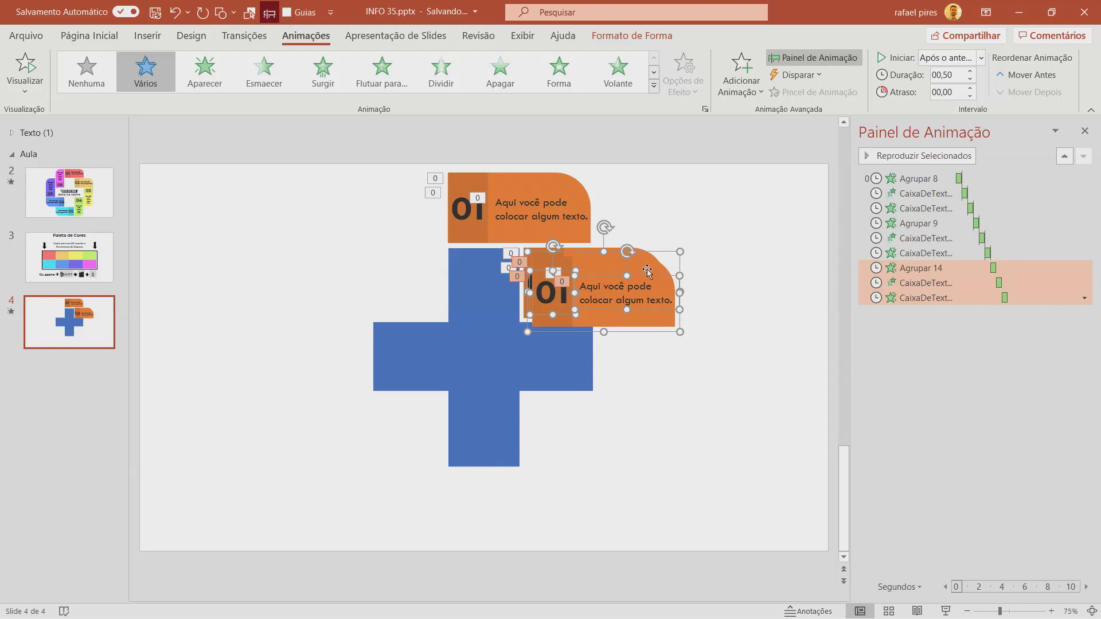
- Rotate the new copy vertical and set it against the cross's right arm
left_click_drag(647, 270, 724, 378)
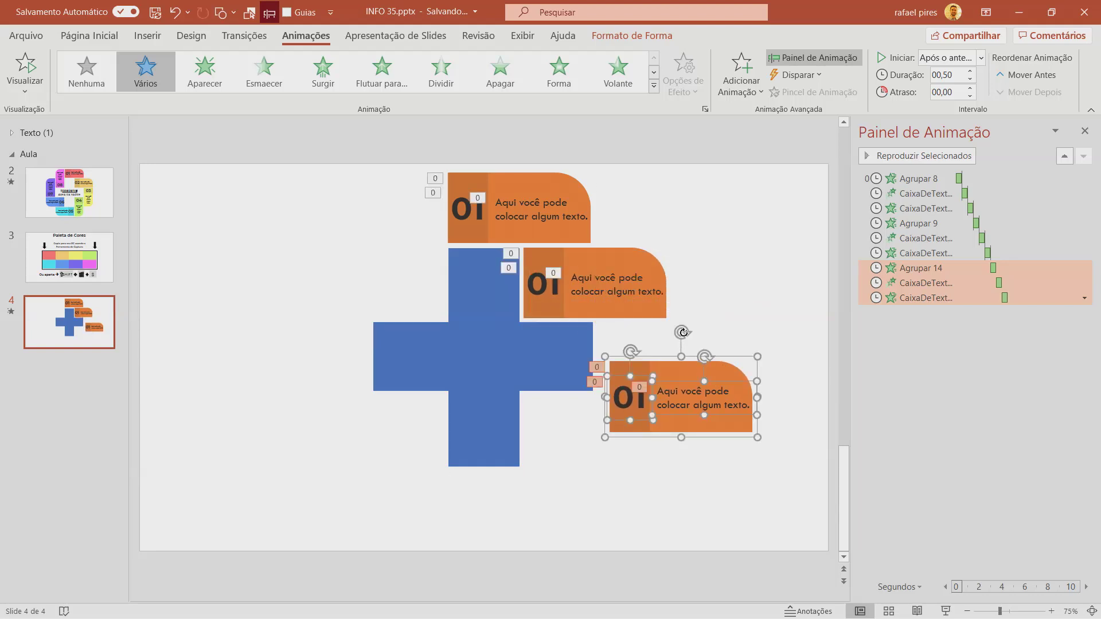
left_click_drag(680, 330, 753, 389)
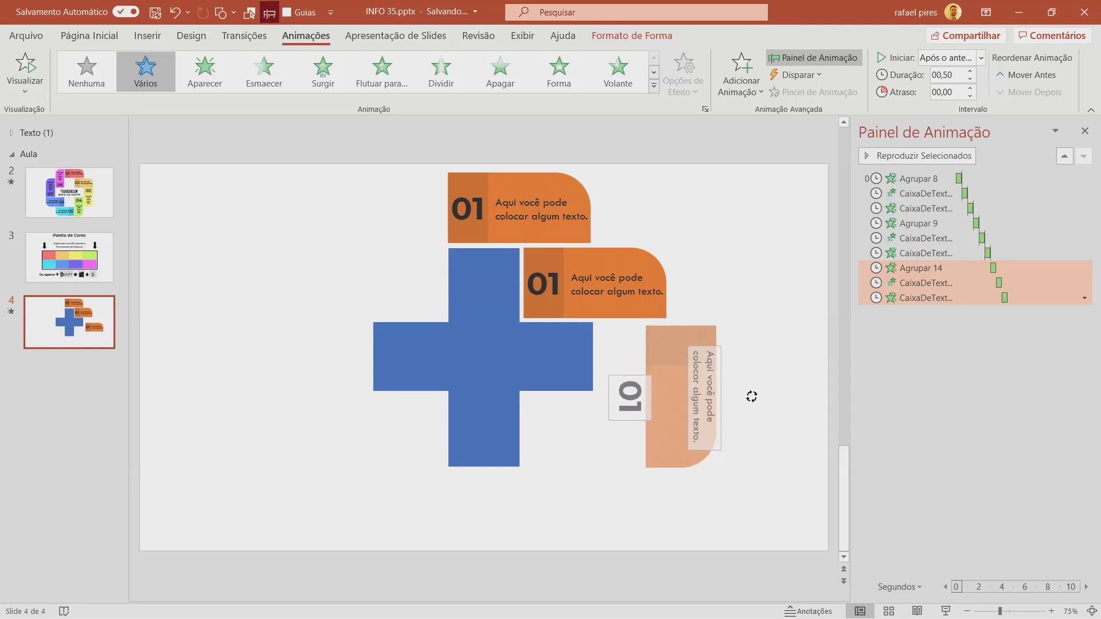
left_click_drag(753, 389, 746, 398)
mouse_move(662, 339)
left_mouse_down()
mouse_move(615, 345)
mouse_move(614, 335)
left_mouse_up()
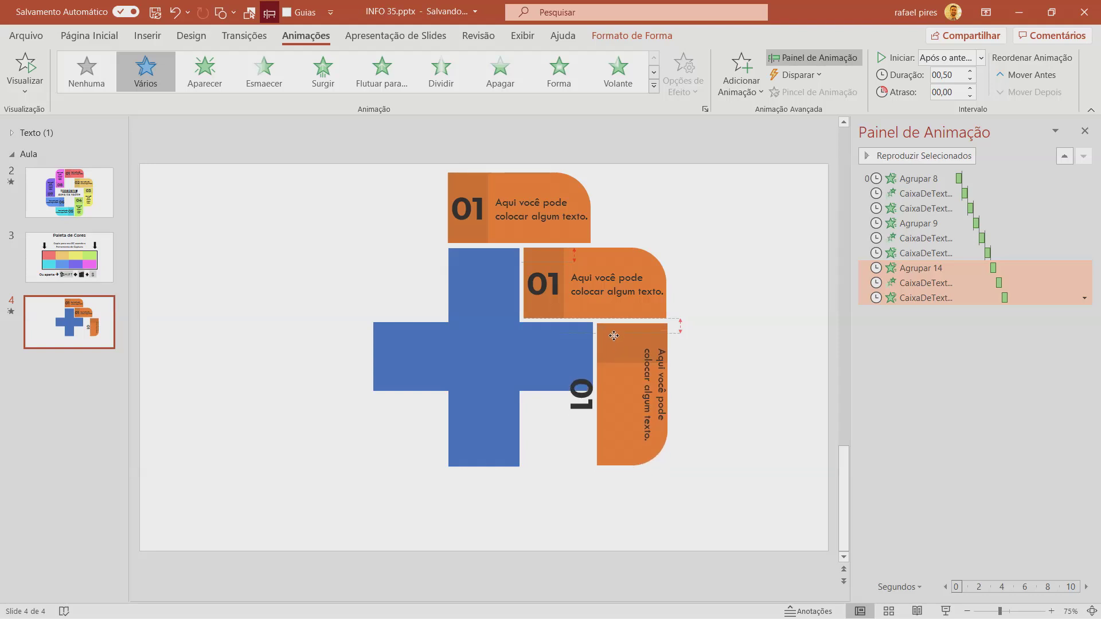
left_click_drag(614, 335, 614, 336)
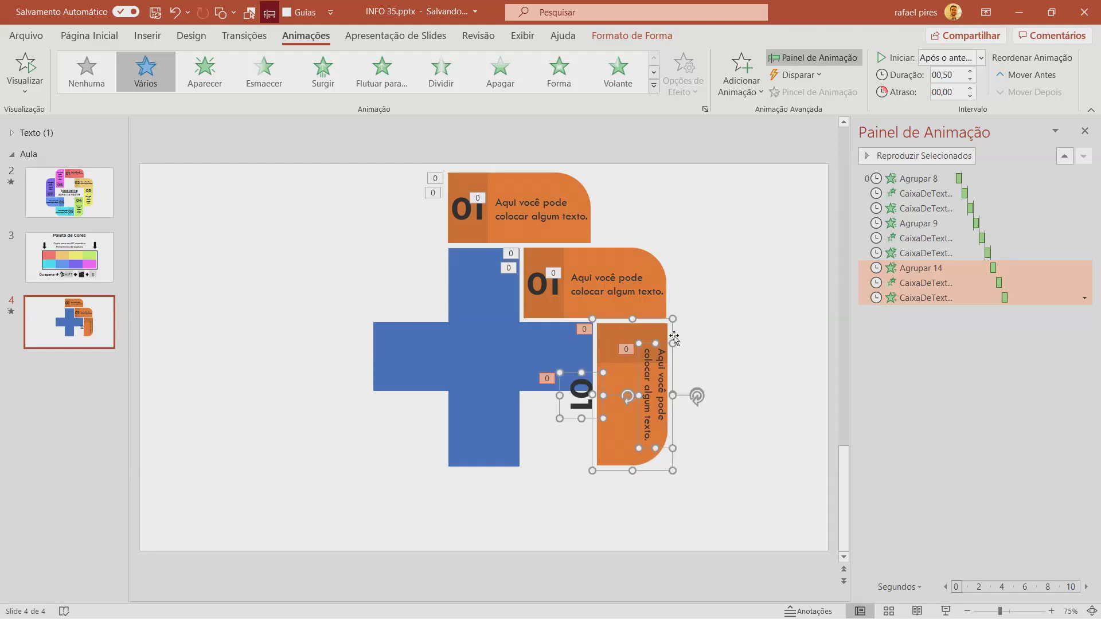
left_click(744, 351)
- Turn the 01 number upright and move it to the top of the vertical tab
left_click(588, 417)
left_click_drag(627, 394, 583, 341)
left_click_drag(588, 417, 638, 365)
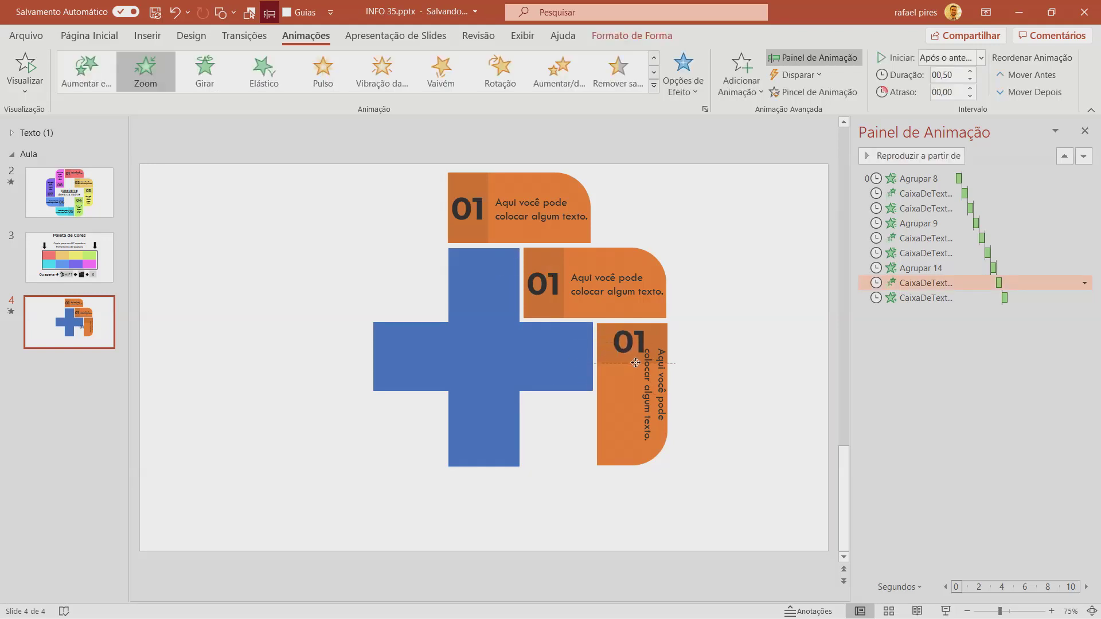
- Rotate the caption upright, narrow it to fit the tab, and centre its text
left_click(654, 395)
left_click_drag(700, 401, 659, 333)
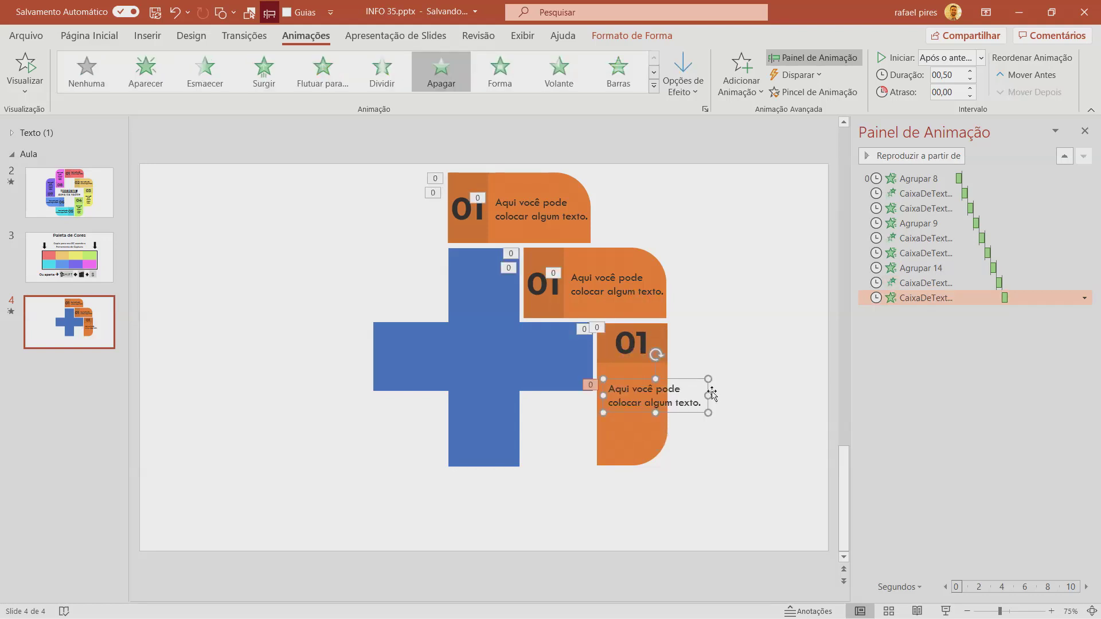
mouse_move(709, 396)
left_mouse_down()
mouse_move(661, 396)
mouse_move(646, 370)
left_mouse_up()
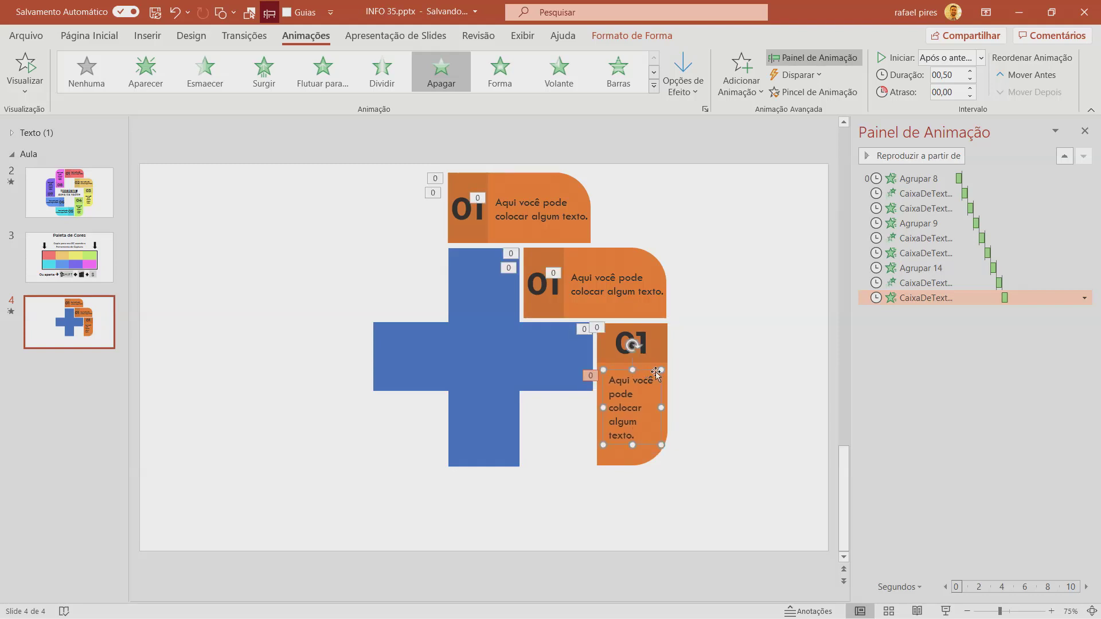
triple_click(620, 381)
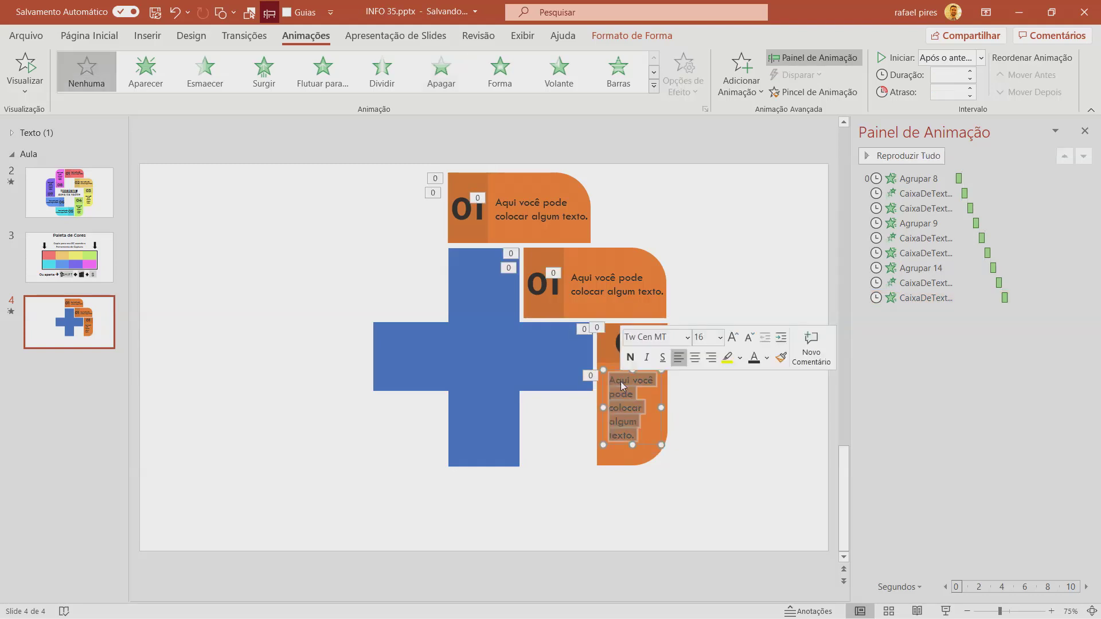
left_click(695, 361)
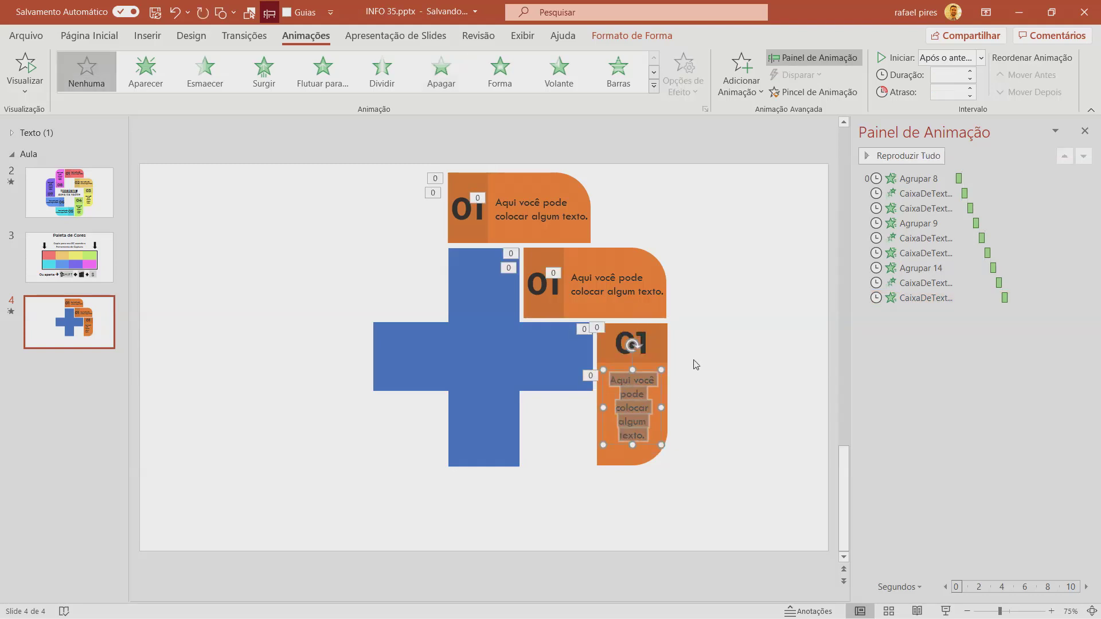
left_click(695, 465)
left_click_drag(722, 509, 559, 316)
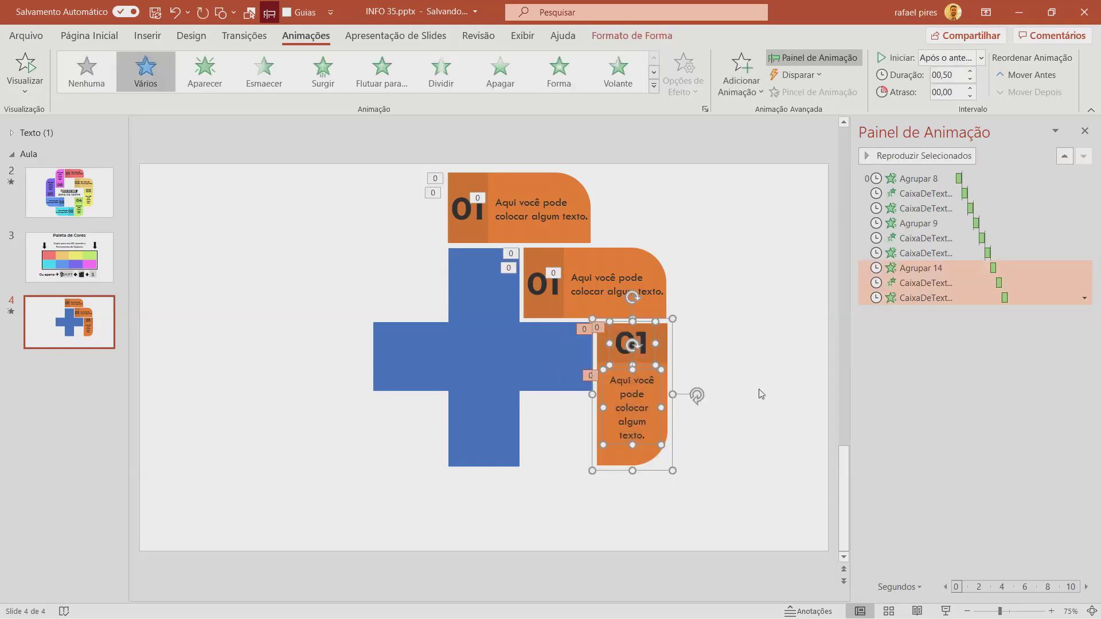
- Duplicate the right-hand tab and align the copy directly below it
key("ctrl+d")
mouse_move(667, 359)
left_mouse_down()
mouse_move(696, 373)
mouse_move(591, 423)
left_mouse_up()
left_click_drag(587, 421, 589, 423)
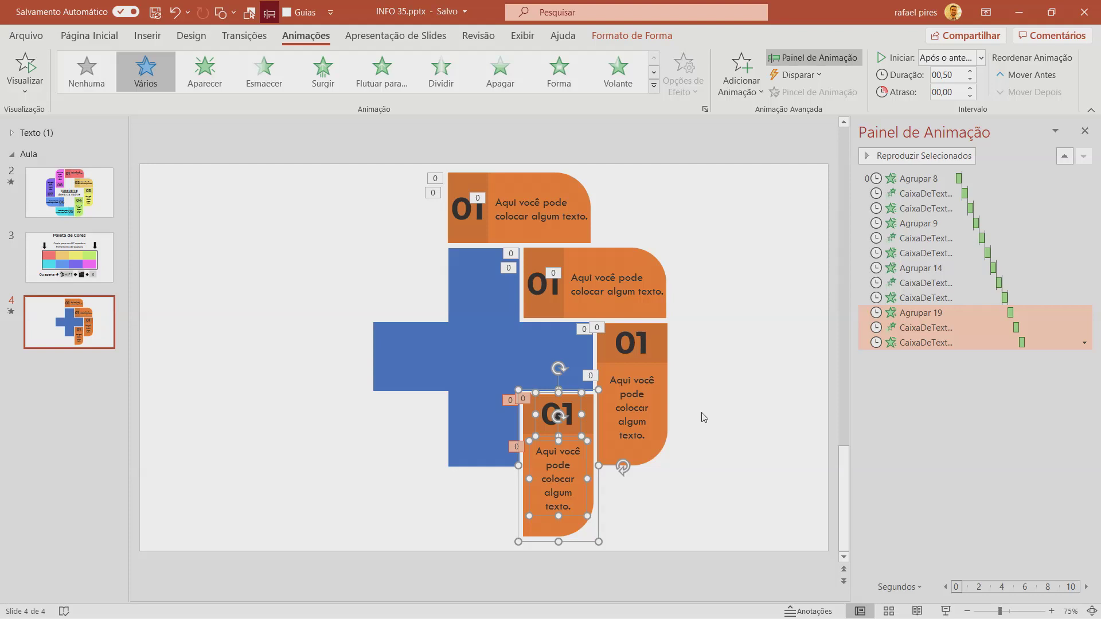
left_click(705, 516)
mouse_move(619, 564)
left_mouse_down()
mouse_move(546, 468)
mouse_move(493, 364)
left_mouse_up()
- Duplicate the lower tab, rotate the copy 90°, and lay it under the cross's bottom arm
key("ctrl+d")
left_click_drag(599, 510, 353, 502)
left_click_drag(389, 464, 325, 513)
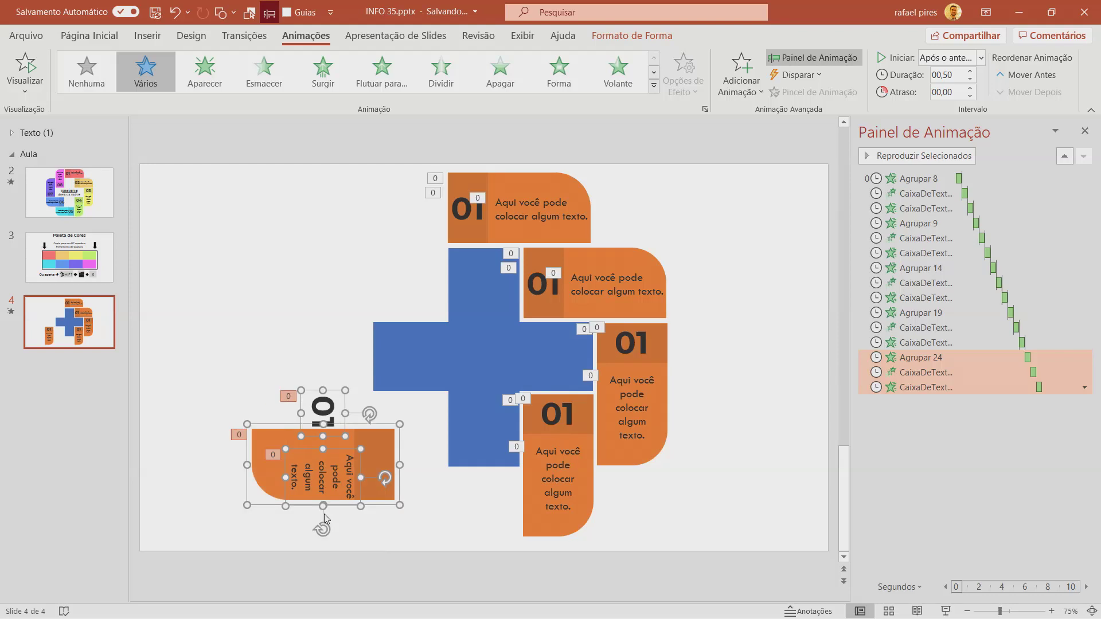
mouse_move(379, 441)
left_mouse_down()
mouse_move(445, 478)
mouse_move(502, 482)
left_mouse_up()
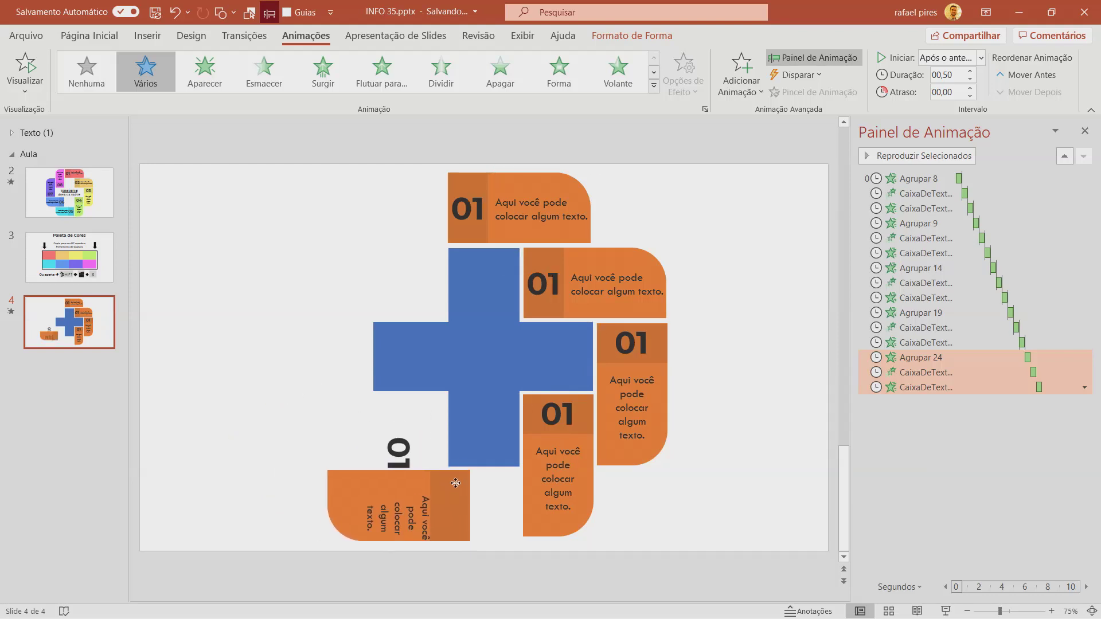
left_click_drag(503, 481, 444, 400)
left_click(649, 491)
- Reposition the 01 number at the tab's end and widen the description to two lines
left_click(453, 452)
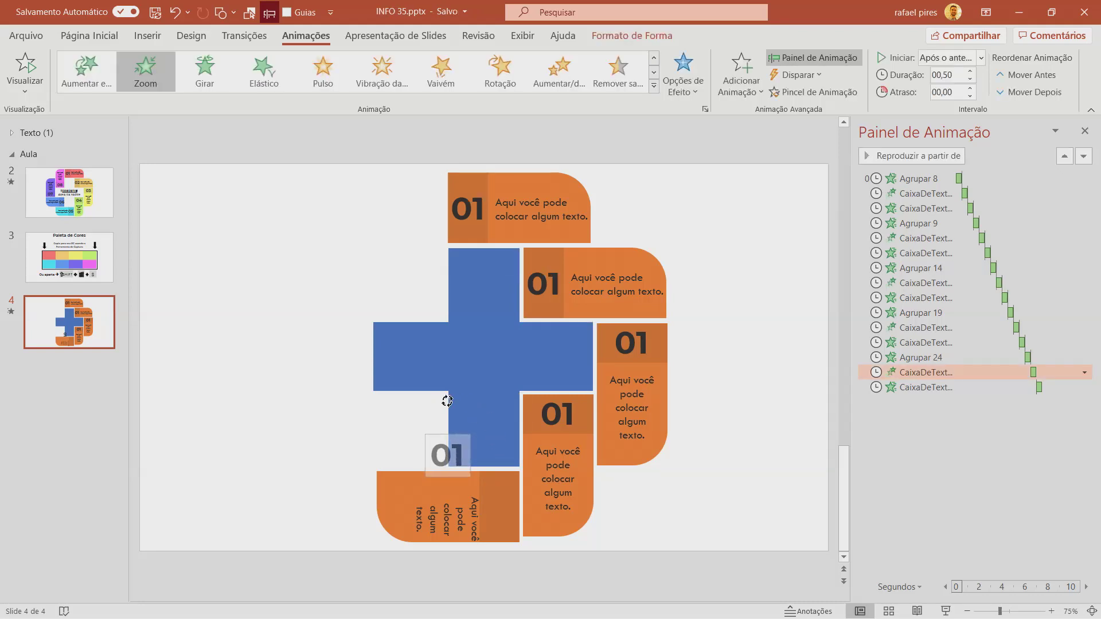
mouse_move(469, 446)
left_mouse_down()
mouse_move(519, 499)
mouse_move(447, 453)
left_mouse_up()
left_click(453, 516)
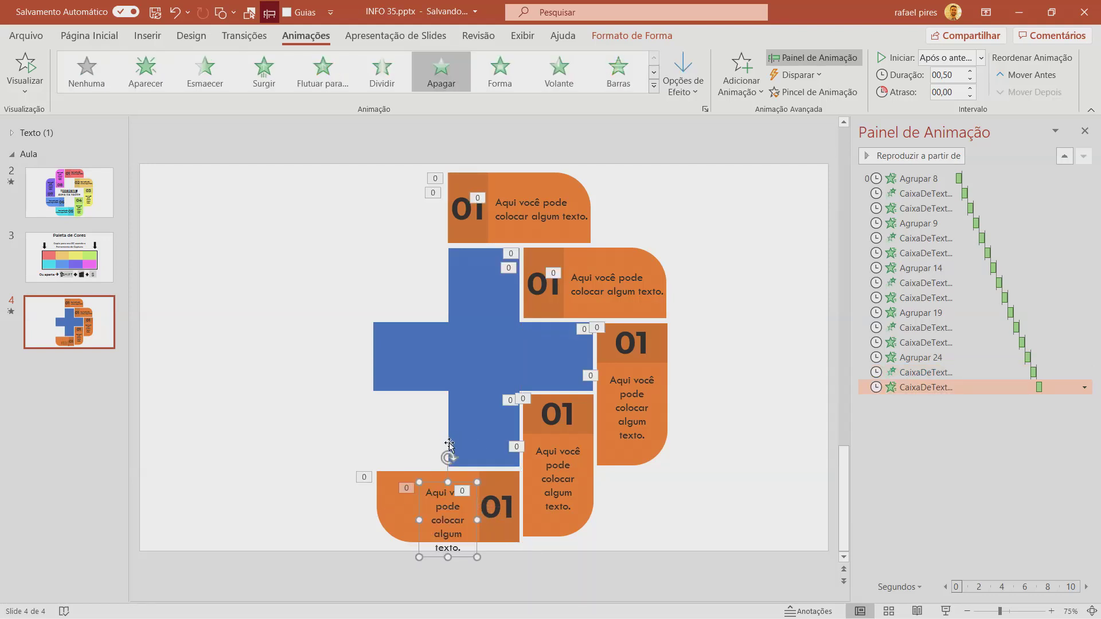
left_click_drag(419, 521, 362, 515)
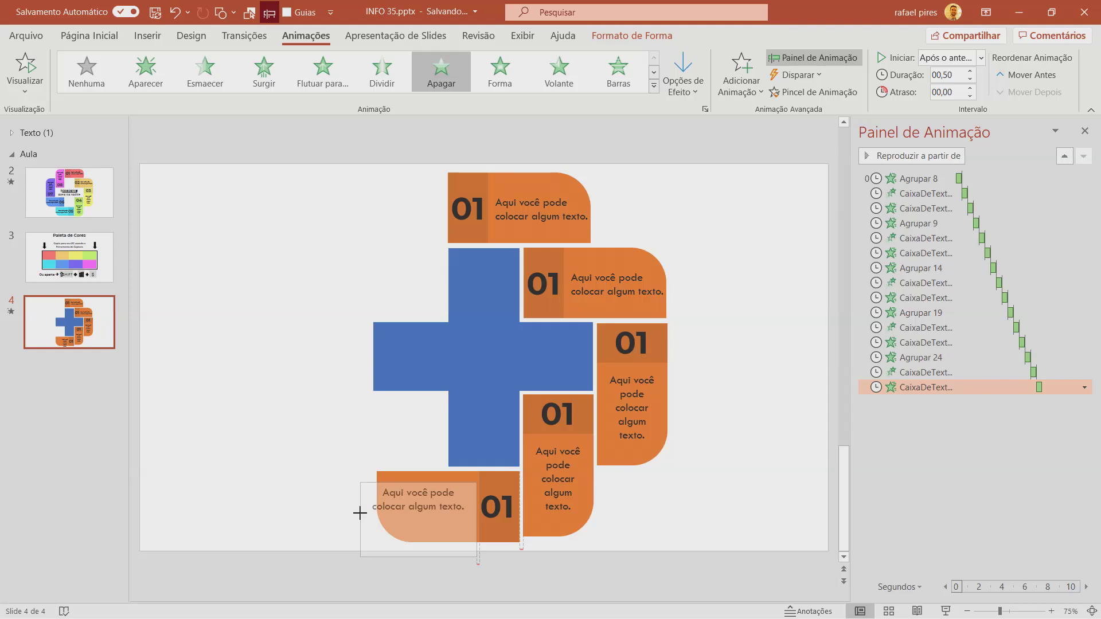
left_click_drag(464, 514, 474, 516)
left_click(647, 596)
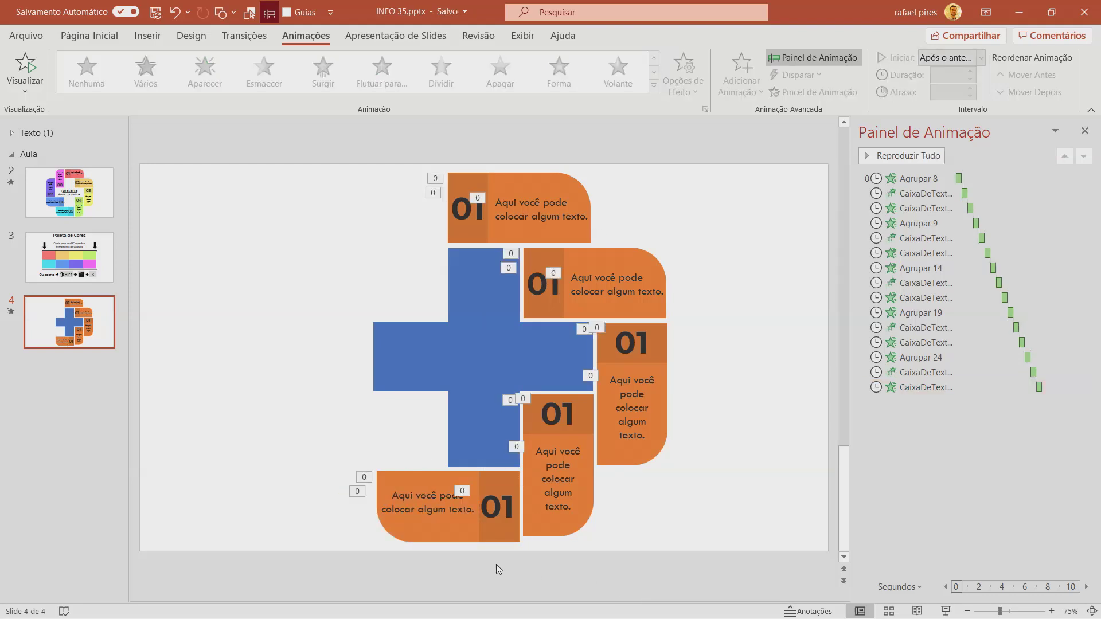
left_click_drag(538, 573, 332, 448)
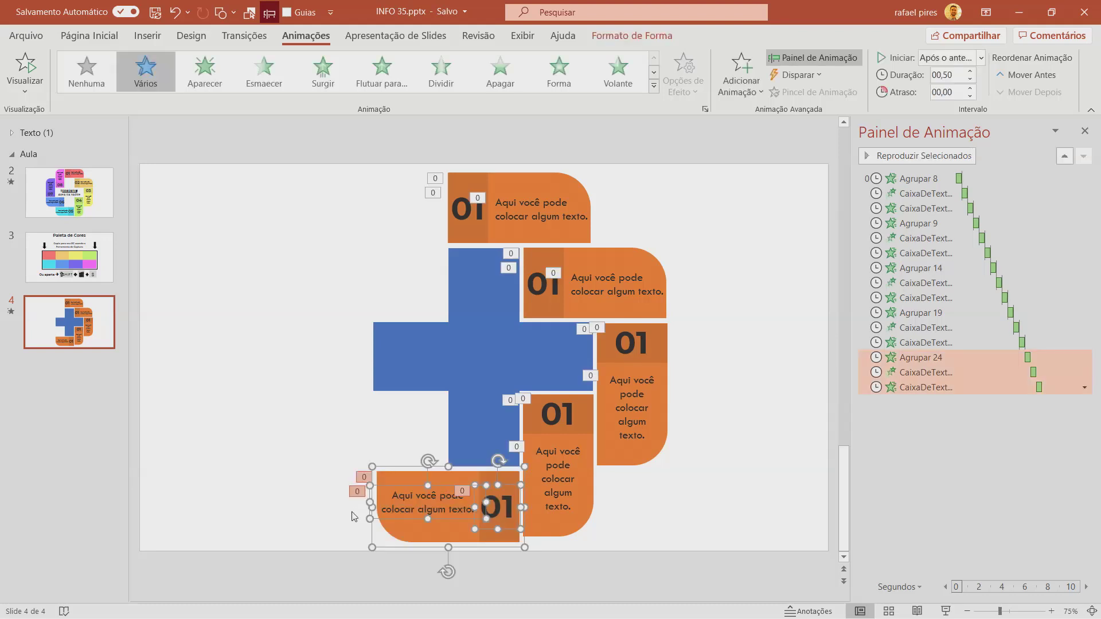
- Duplicate the bottom tab and place the copy at the cross's lower left
key("ctrl+d")
mouse_move(443, 547)
left_mouse_down()
mouse_move(350, 467)
mouse_move(359, 459)
left_mouse_up()
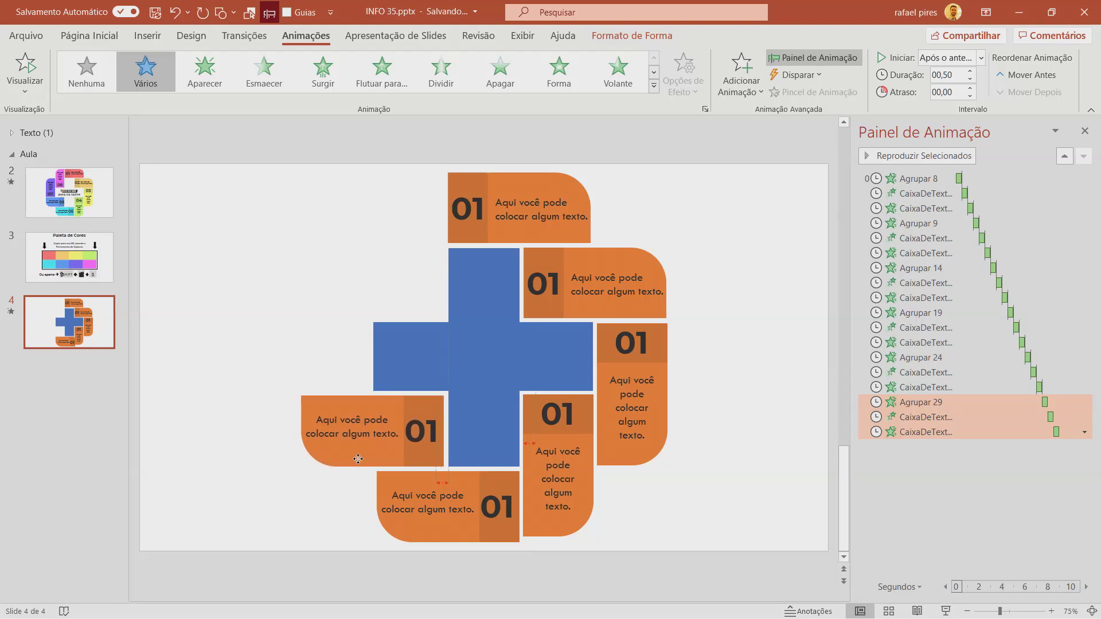
left_click_drag(359, 458, 357, 463)
key("ctrl+Up")
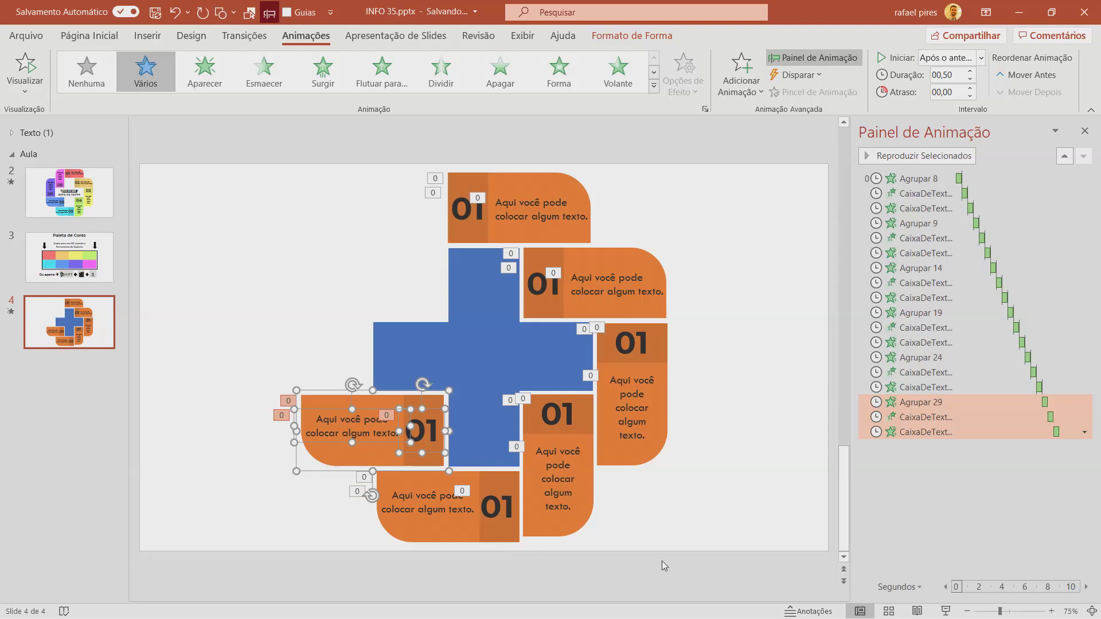
- Duplicate the lower-left tab, rotate it 90°, and set it against the cross's left arm
key("ctrl+d")
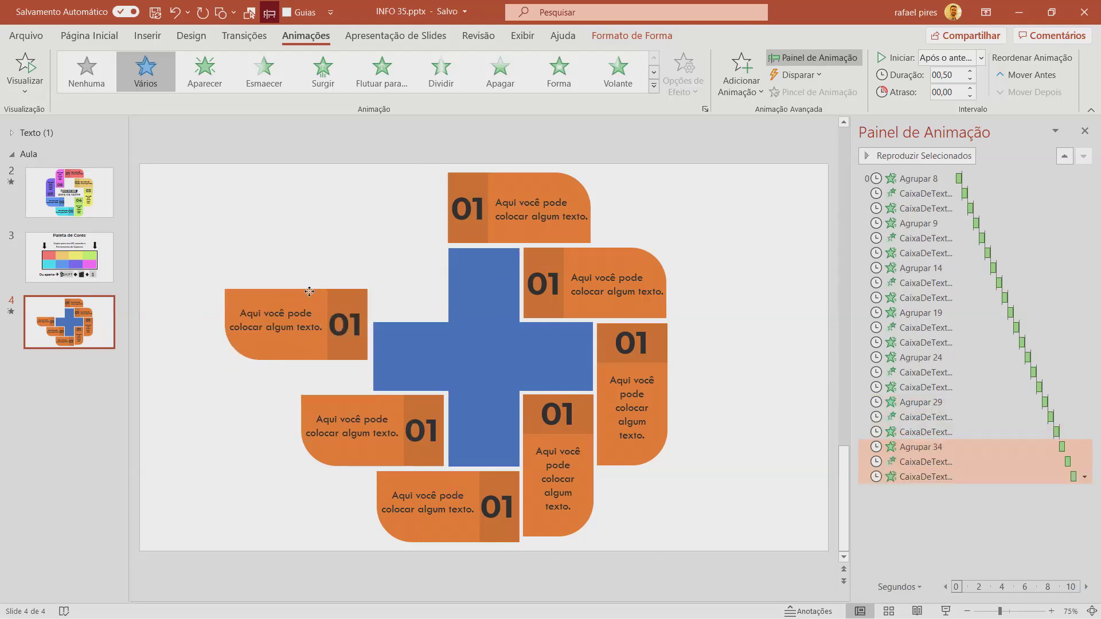
left_click_drag(310, 322, 303, 265)
left_click_drag(289, 363, 216, 299)
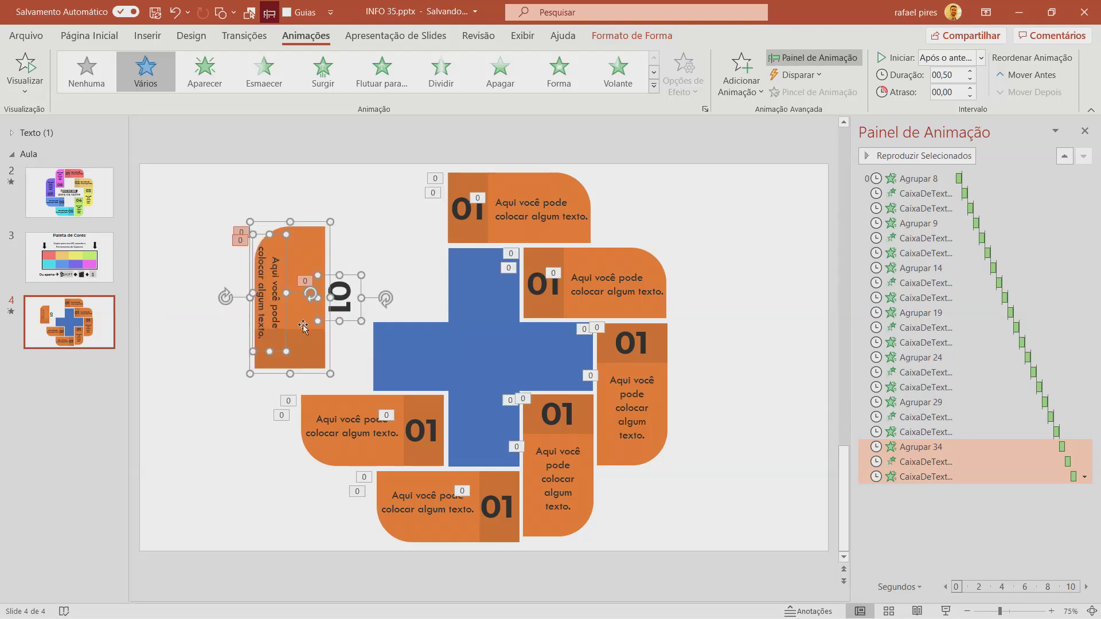
mouse_move(305, 346)
left_mouse_down()
mouse_move(335, 346)
mouse_move(347, 367)
left_mouse_up()
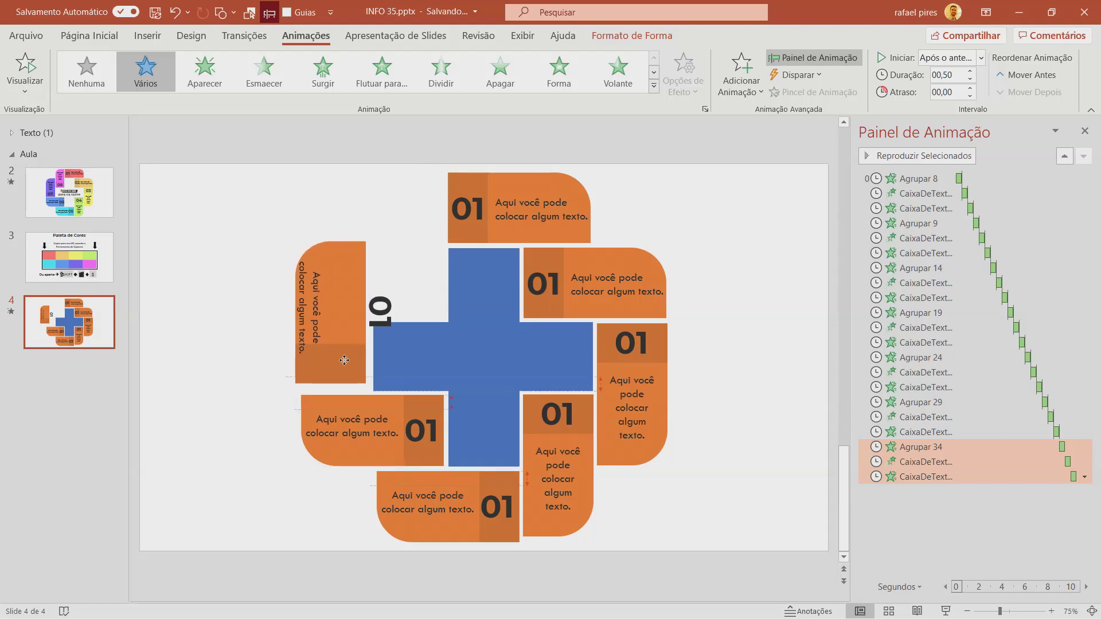
left_click_drag(347, 367, 347, 368)
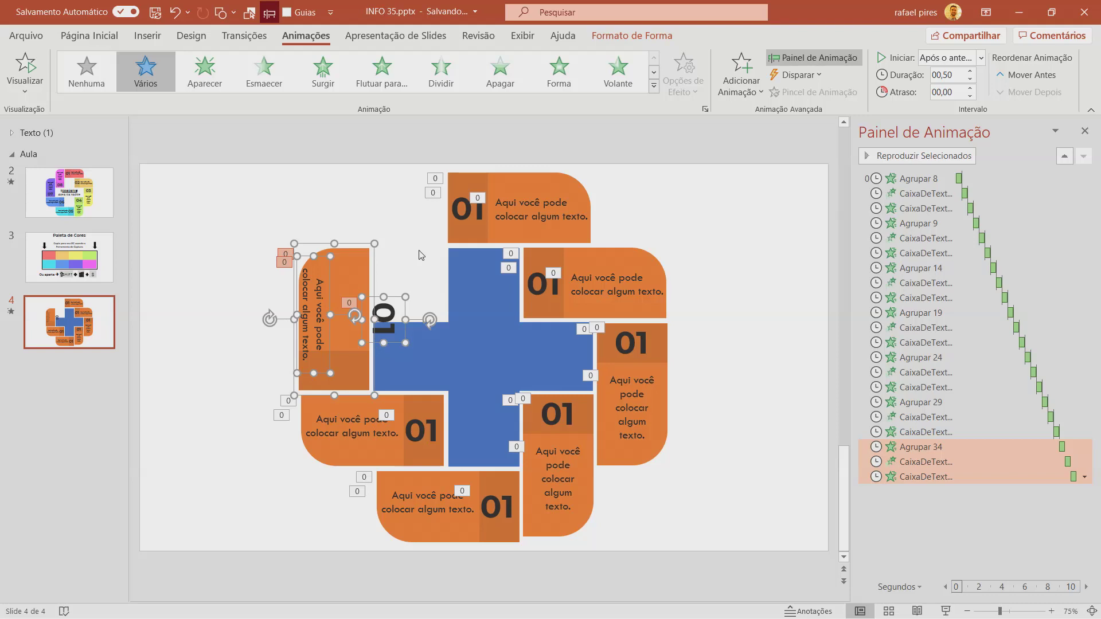
left_click(405, 256)
- Turn the 01 number and description upright, narrowing the description to fit the tab
left_click(375, 313)
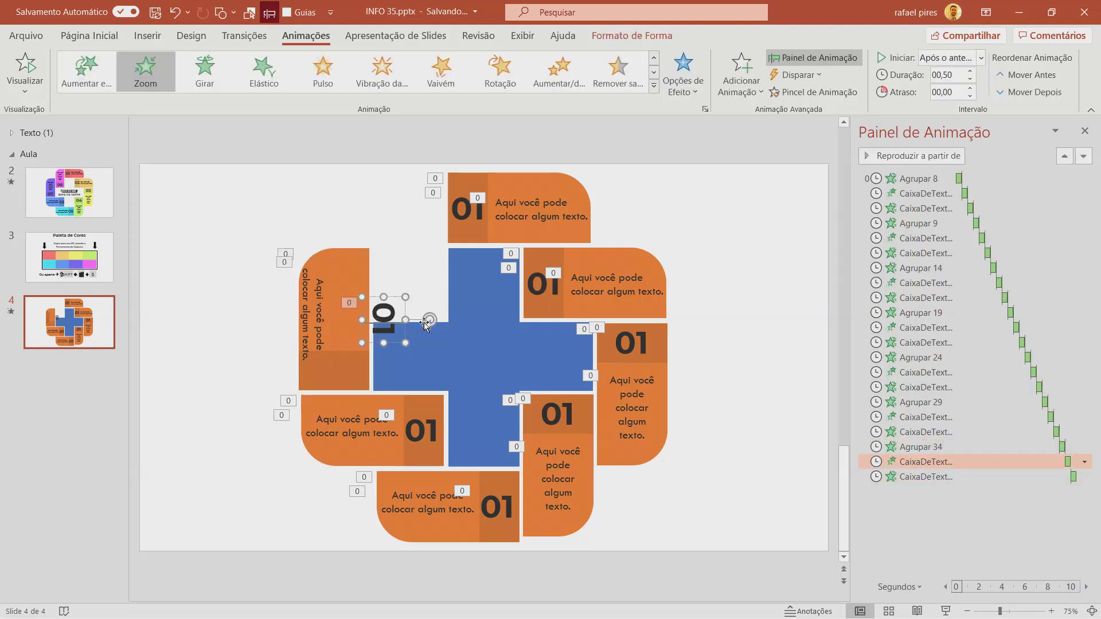
mouse_move(424, 319)
left_mouse_down()
mouse_move(388, 261)
mouse_move(344, 347)
left_mouse_up()
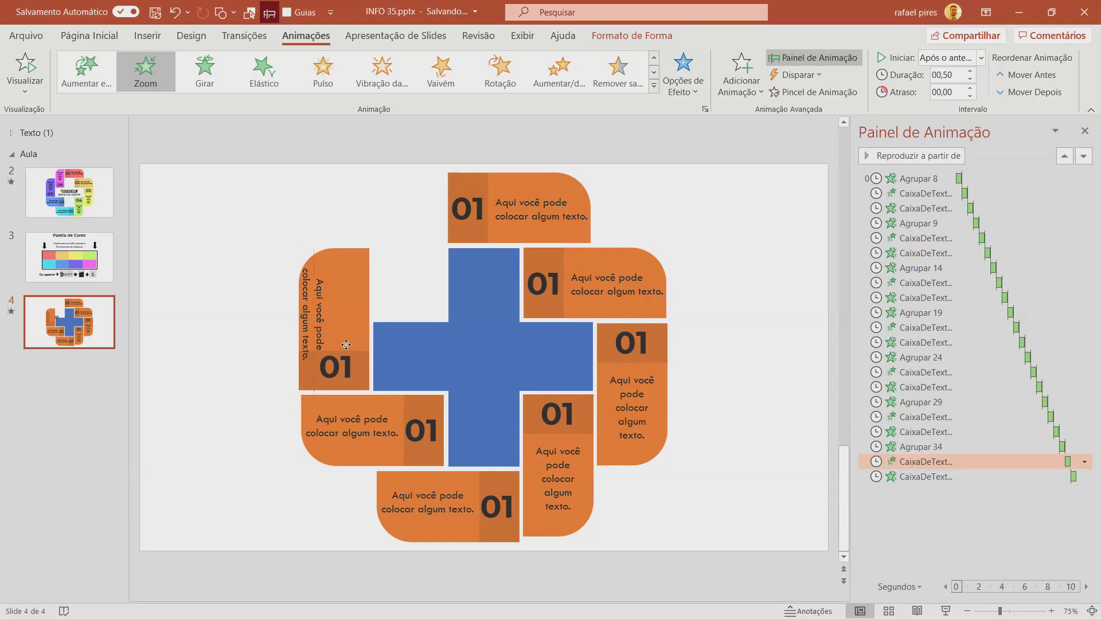
left_click(345, 317)
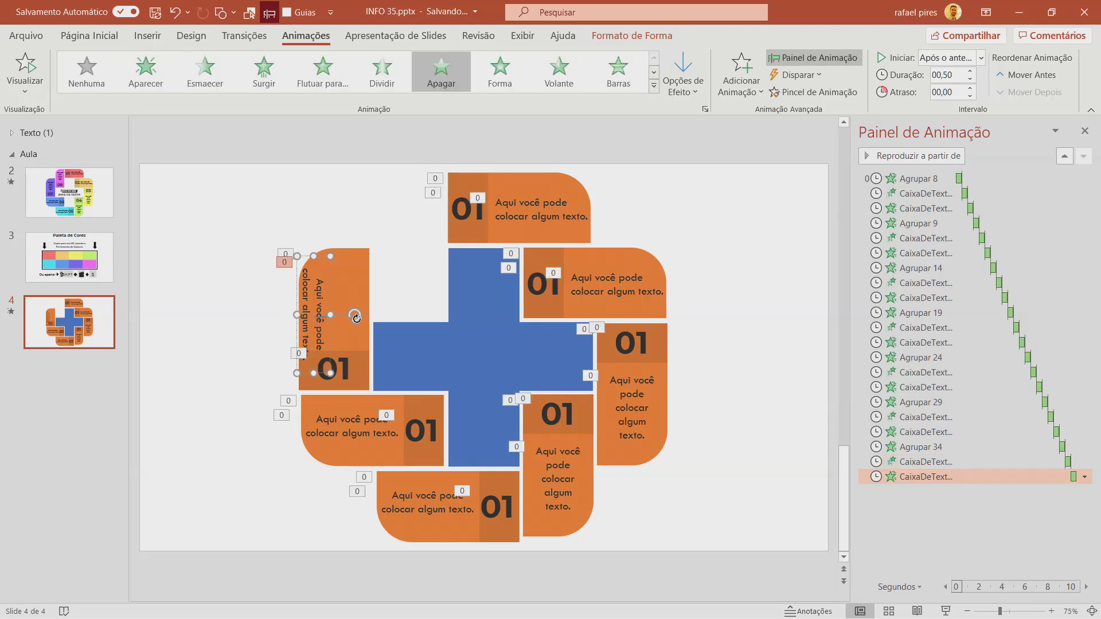
left_click_drag(355, 319, 322, 244)
mouse_move(372, 314)
left_mouse_down()
mouse_move(320, 314)
mouse_move(363, 280)
left_mouse_up()
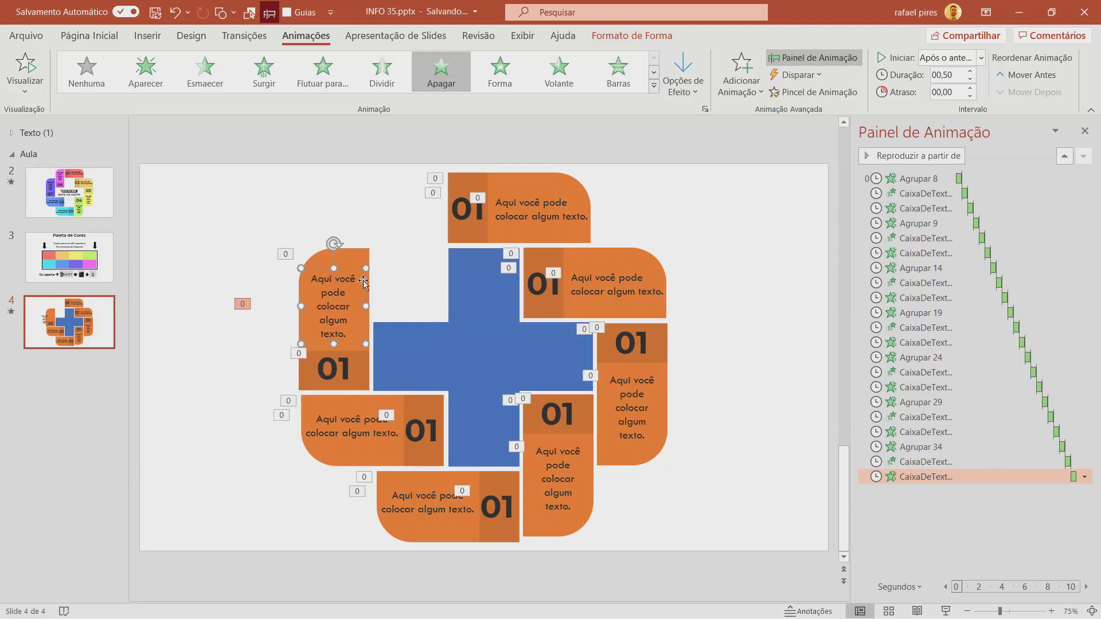
- Copy the left vertical tab up to the cross's upper-left beside the top tab
left_click_drag(229, 193, 389, 395)
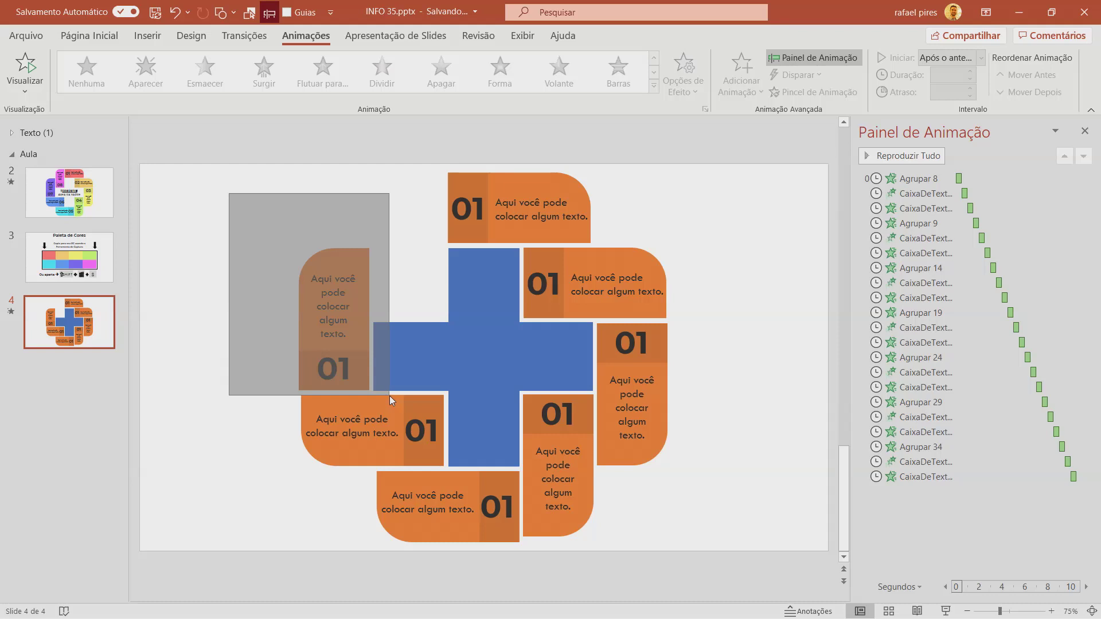
mouse_move(250, 192)
left_mouse_down()
mouse_move(370, 403)
mouse_move(382, 406)
left_mouse_up()
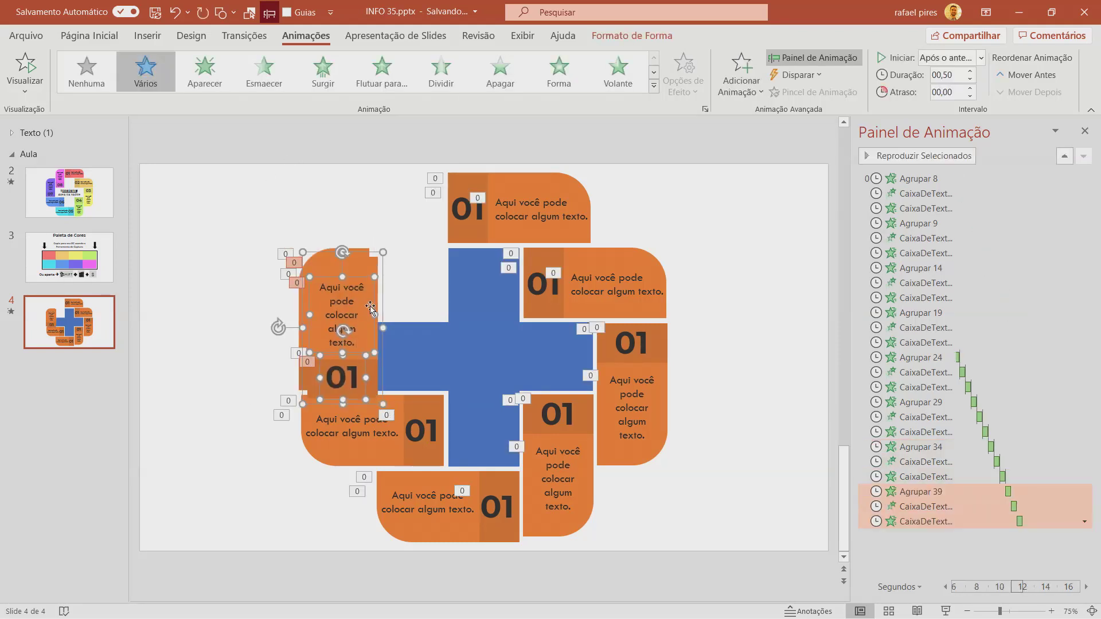
left_click_drag(370, 309, 433, 187)
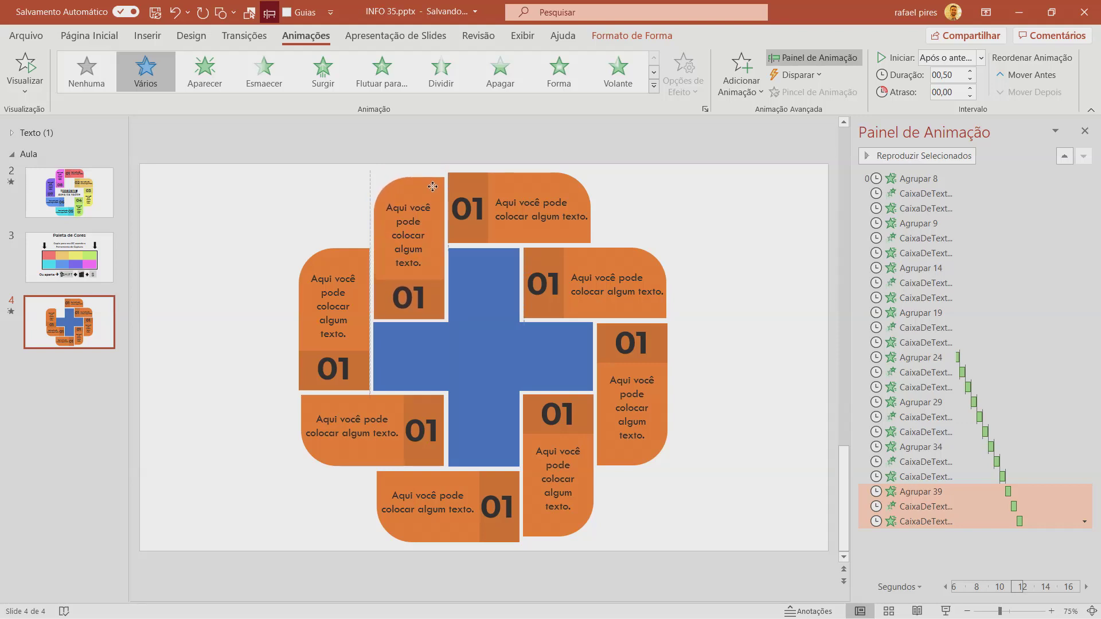
left_click_drag(432, 186, 432, 187)
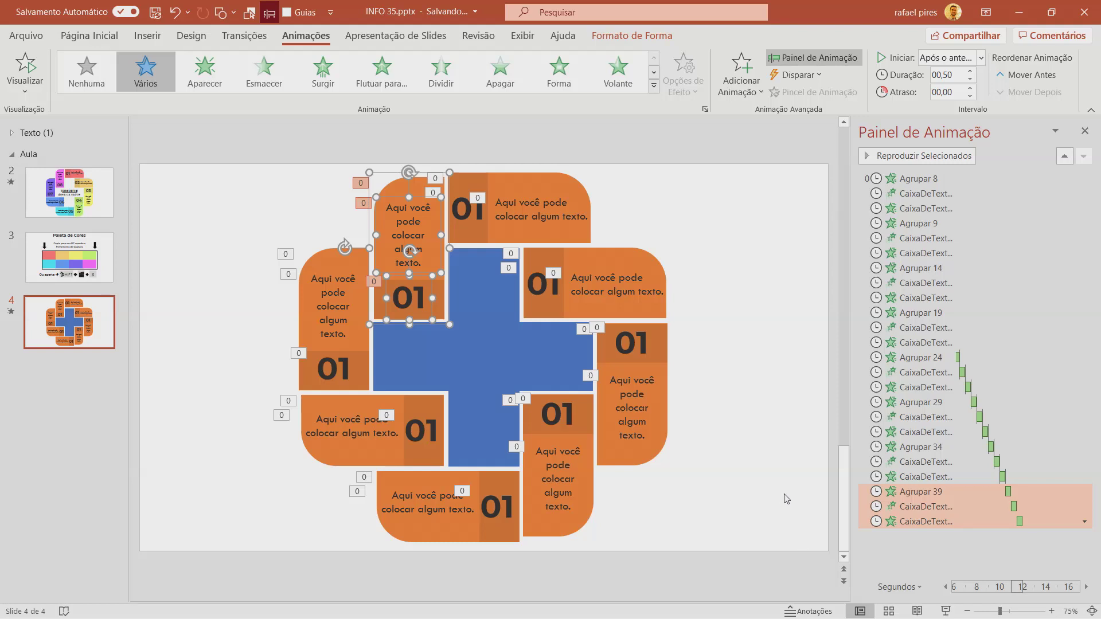
left_click(738, 456)
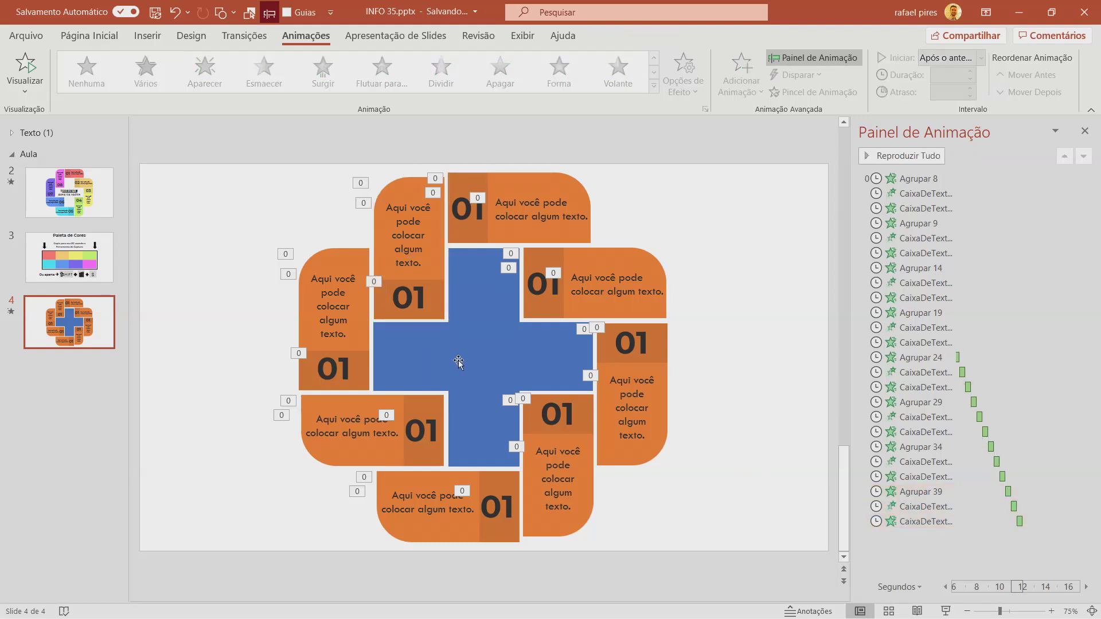
left_click(491, 356)
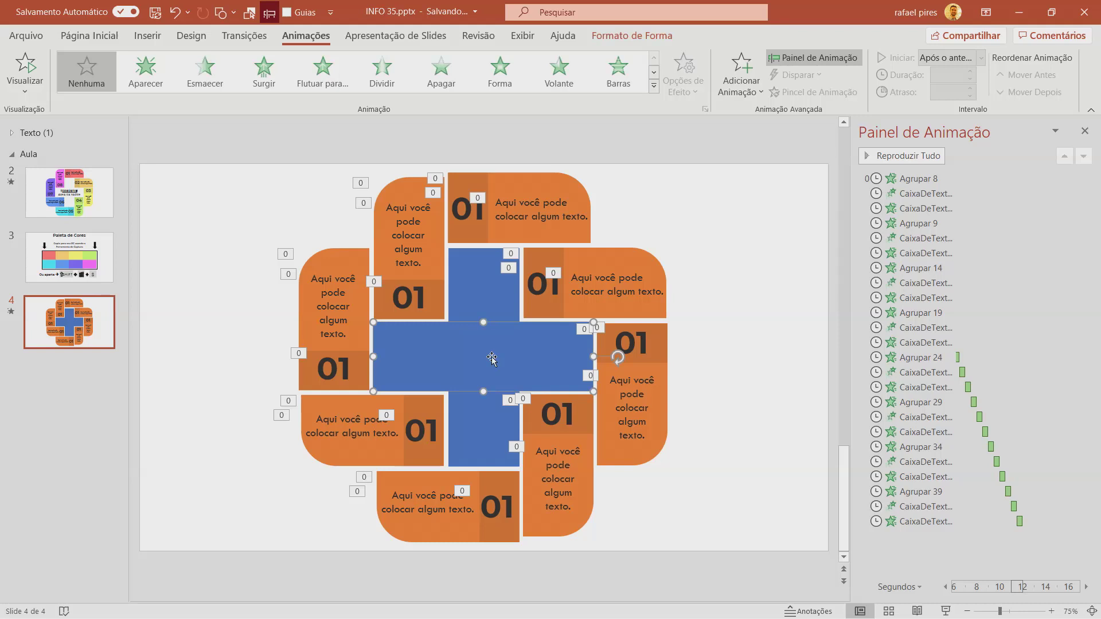
- Delete the horizontal and vertical blue bars, then undo once to restore the TECHENFIM / ÁREA DA SAÚDE text
key("Delete")
left_click(486, 356)
key("Delete")
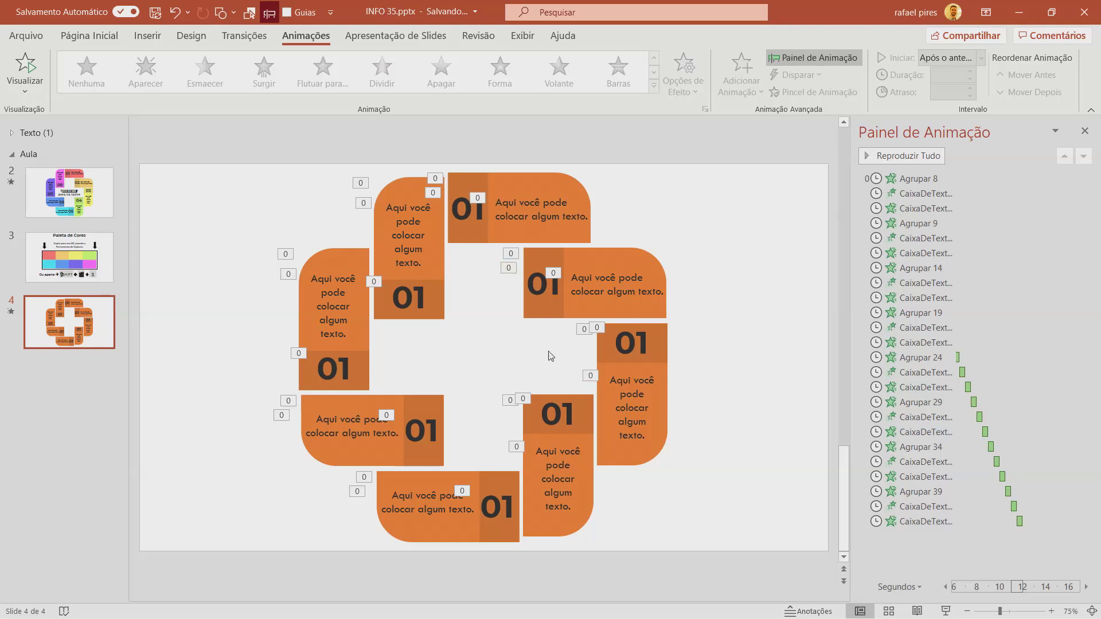
key("ctrl+z")
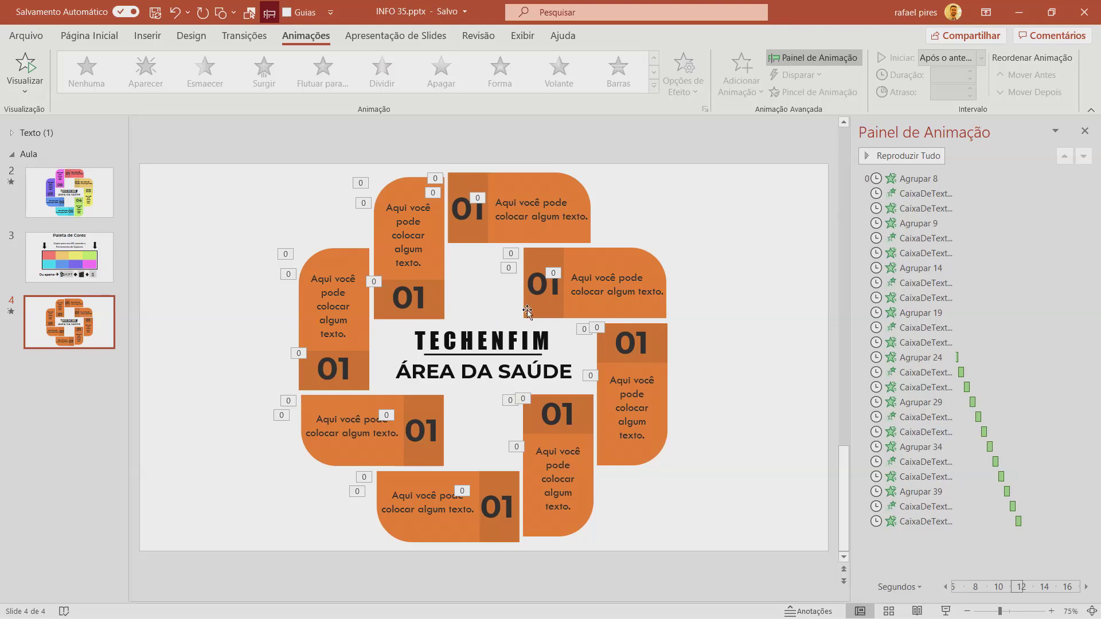
double_click(477, 341)
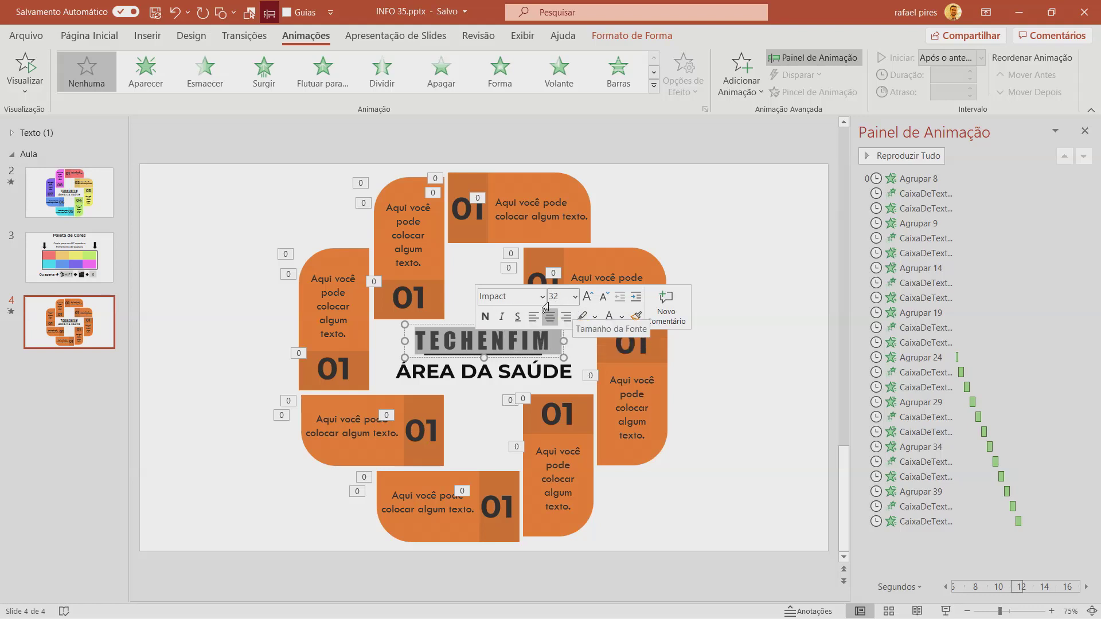
left_click(624, 318)
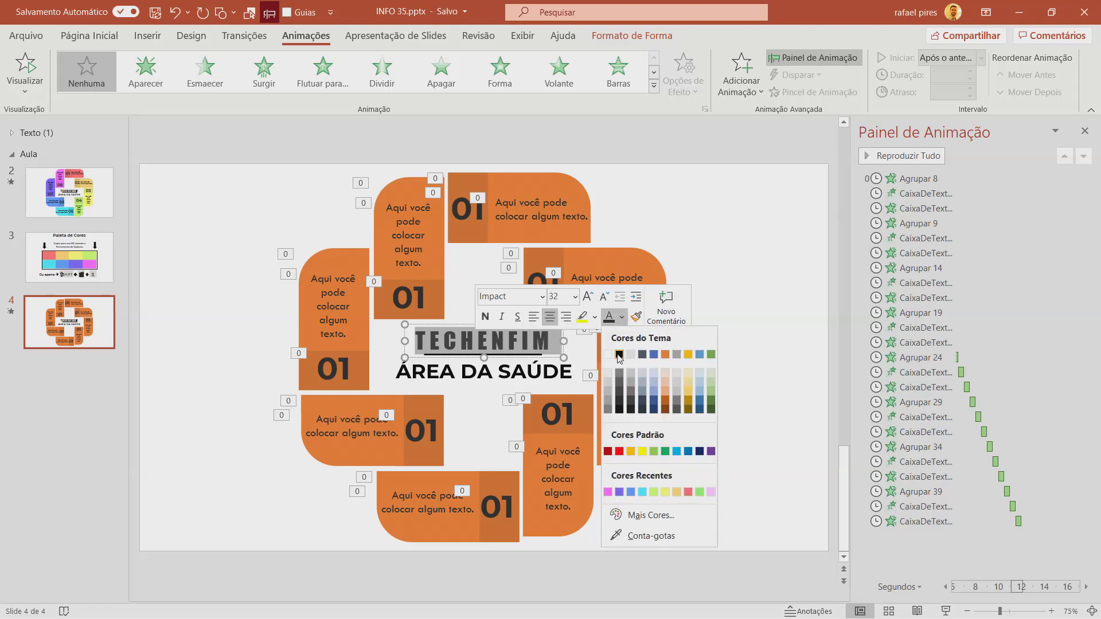
left_click(619, 354)
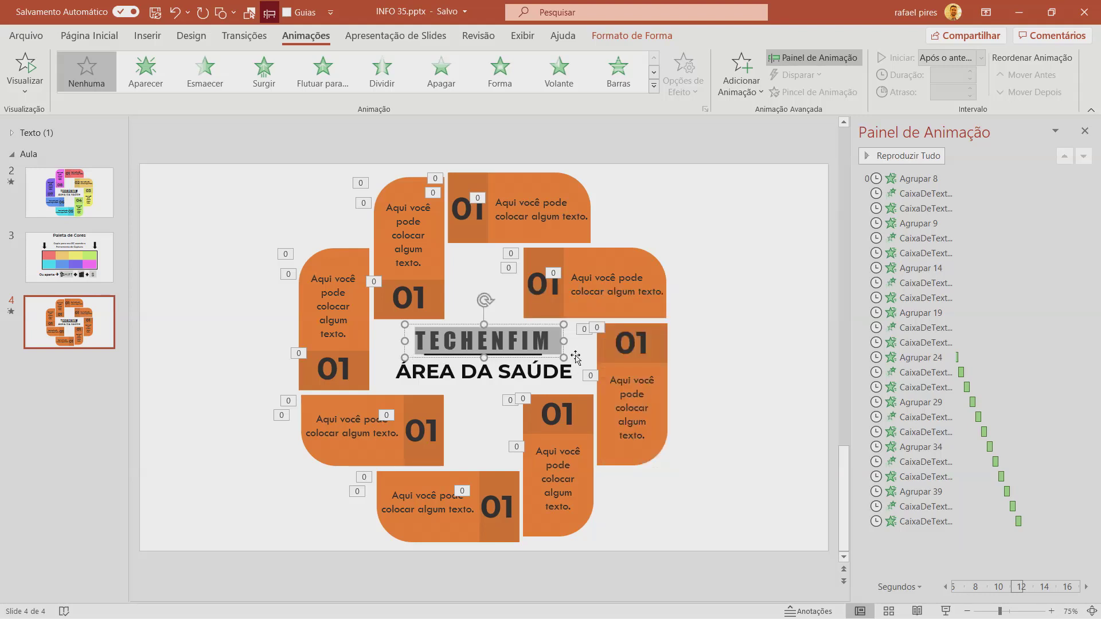
double_click(476, 343)
left_click(89, 35)
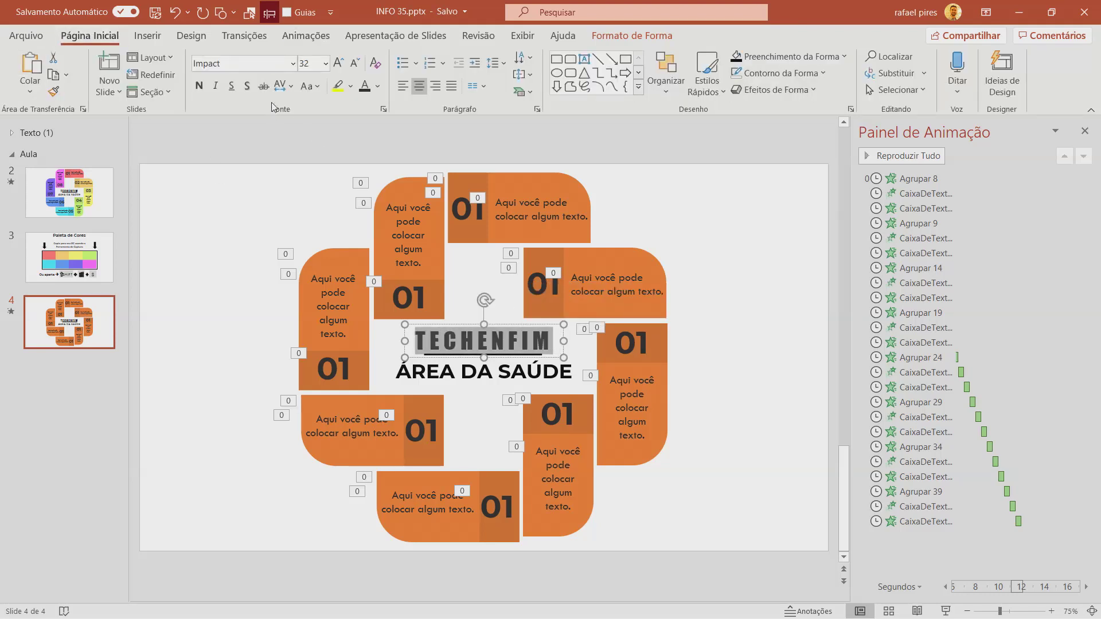
left_click(285, 87)
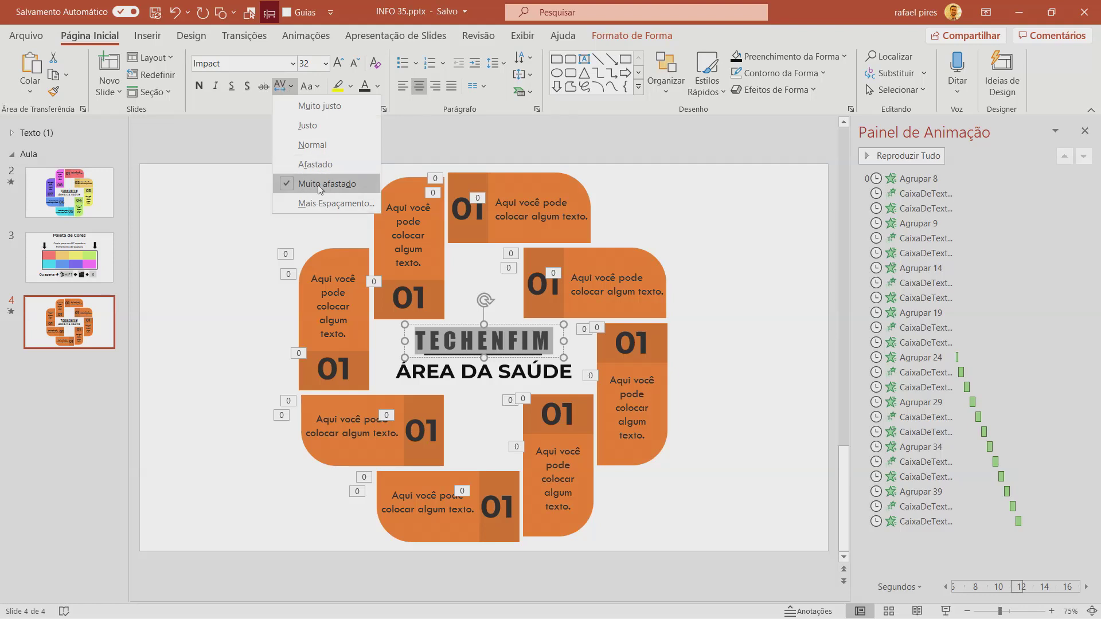
triple_click(544, 378)
left_click(486, 411)
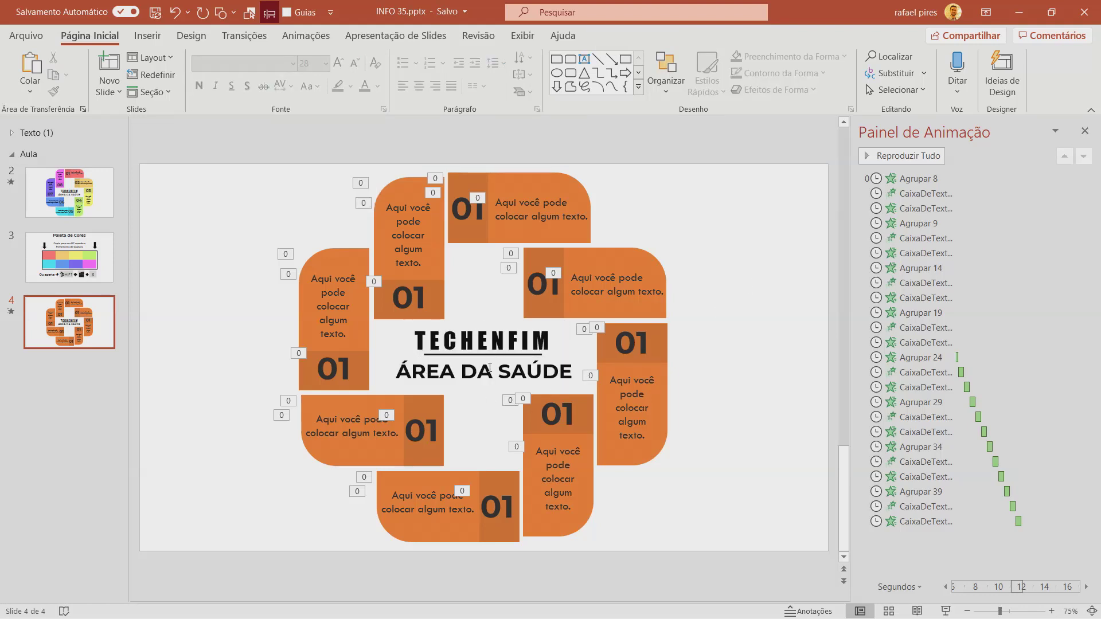
double_click(489, 367)
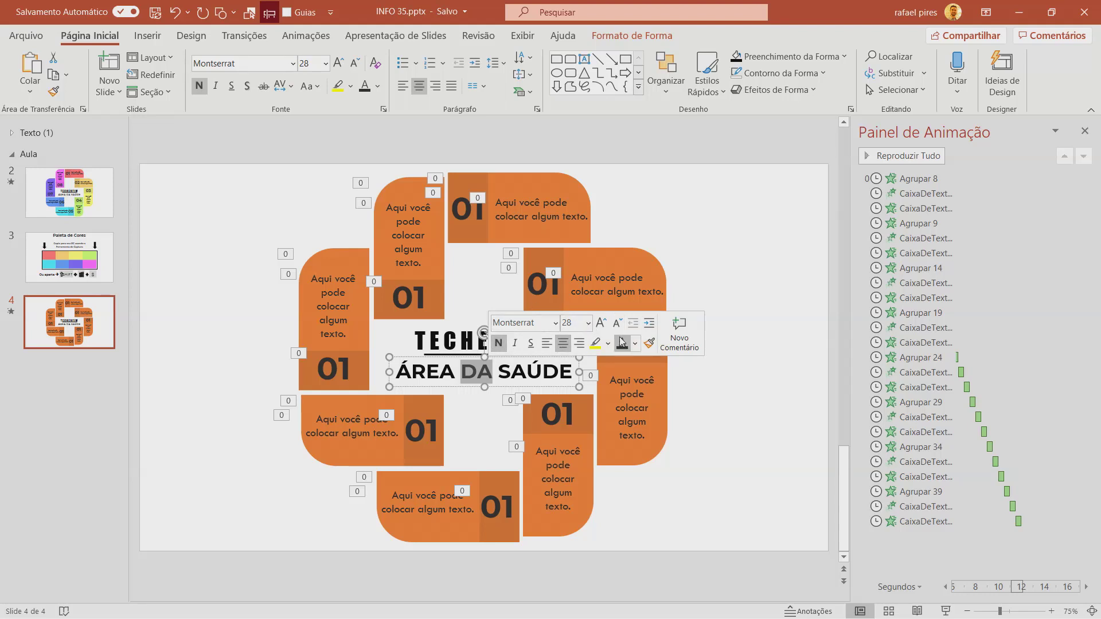
left_click(635, 344)
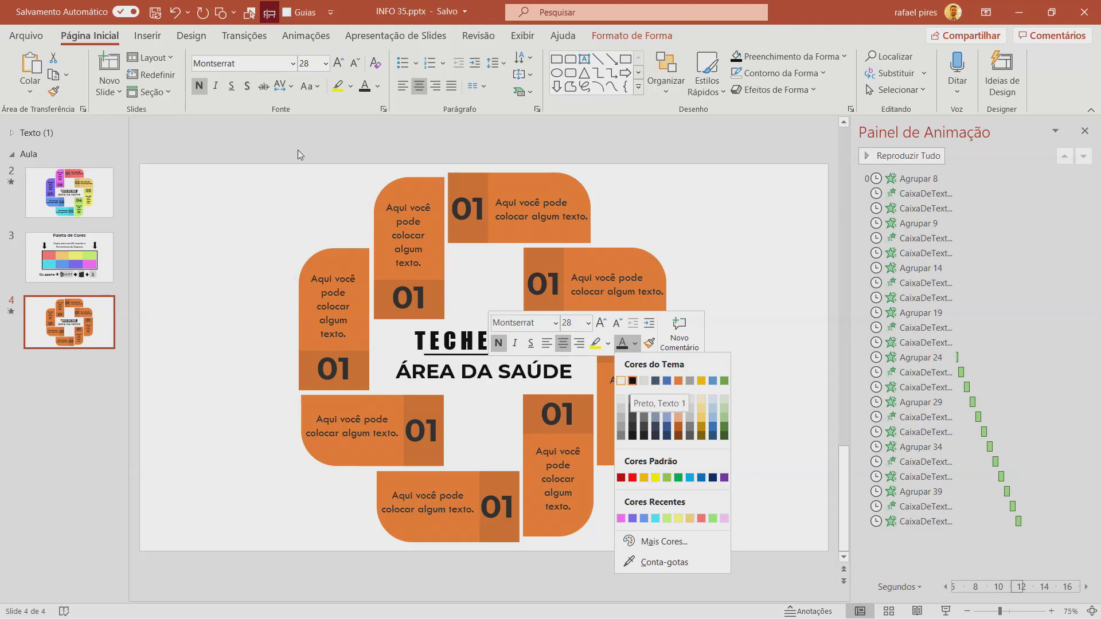
left_click(282, 89)
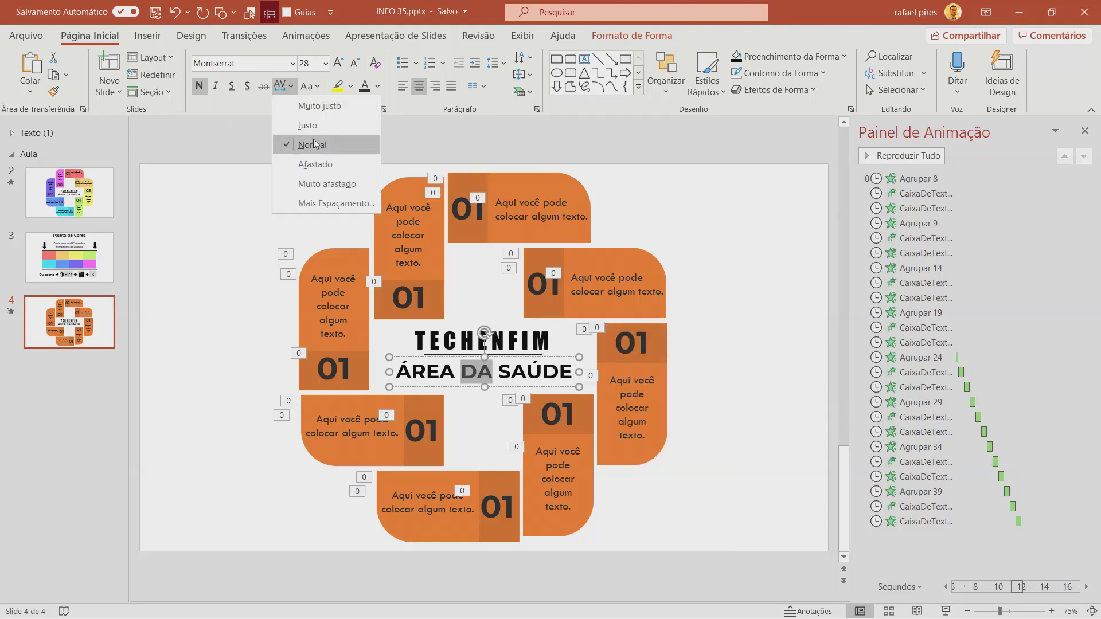
left_click(227, 239)
left_click(225, 242)
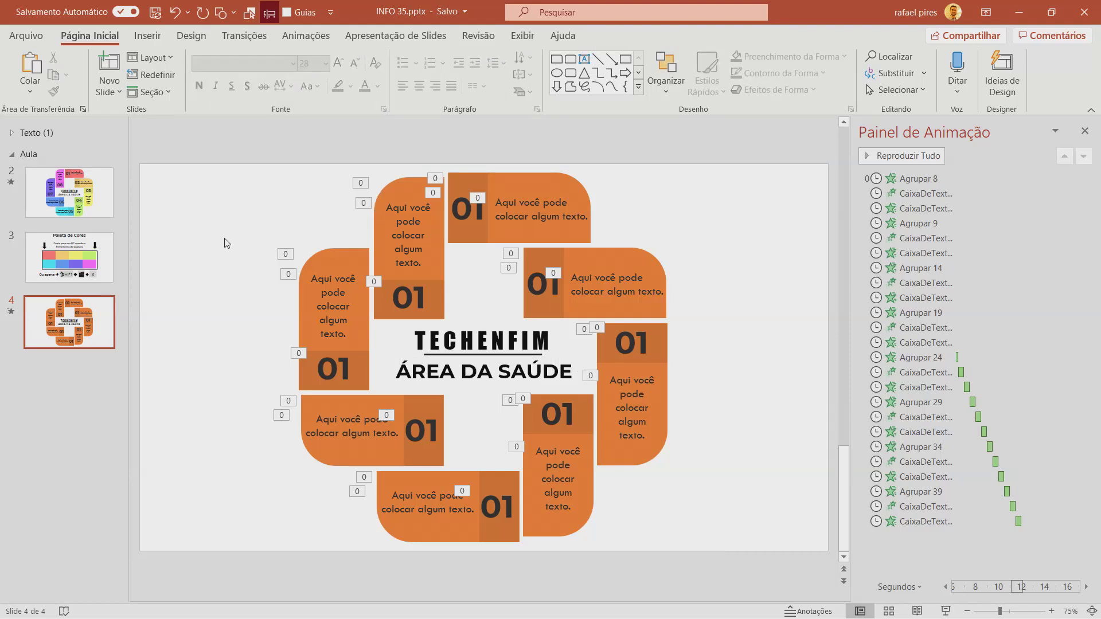
left_click(480, 341)
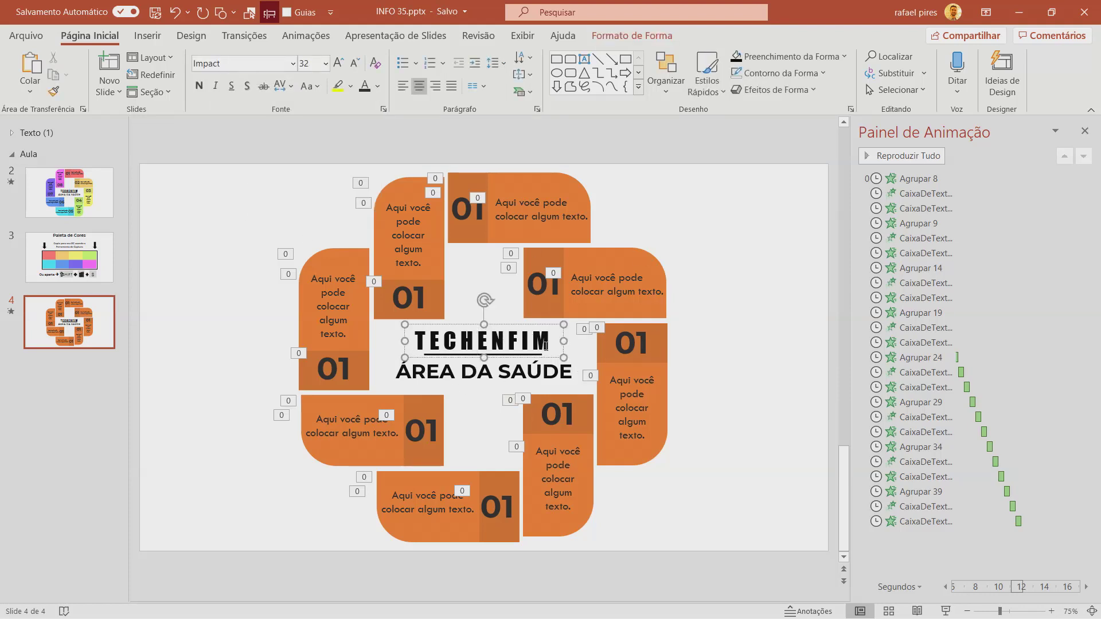
left_click(305, 36)
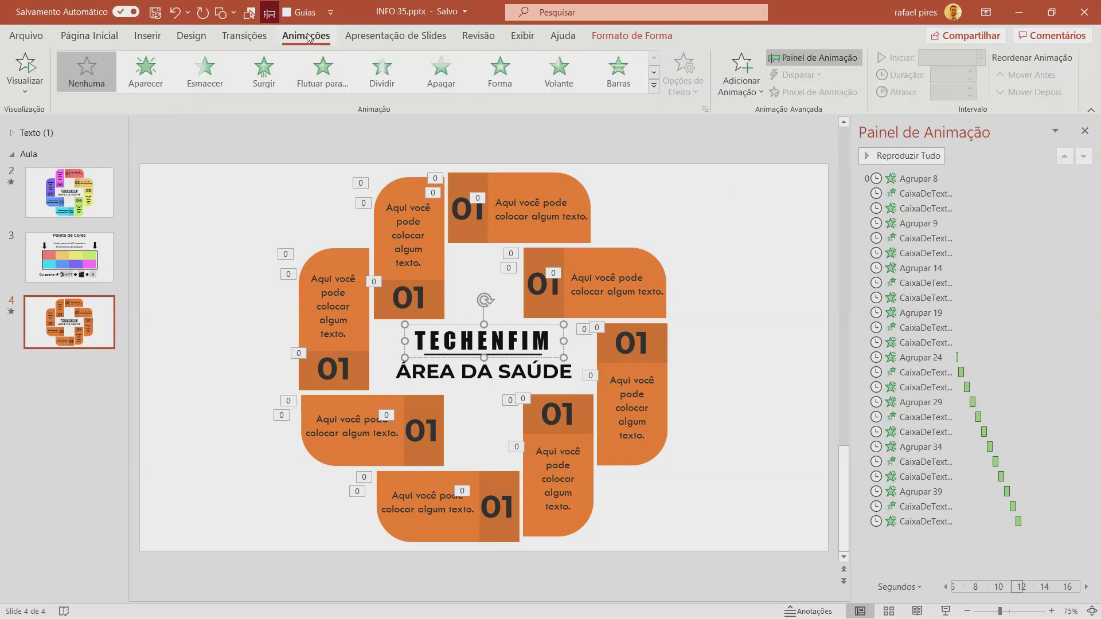
- Give TECHENFIM a Zoom entrance, move it to the top of the order, starting after the previous animation
left_click(737, 82)
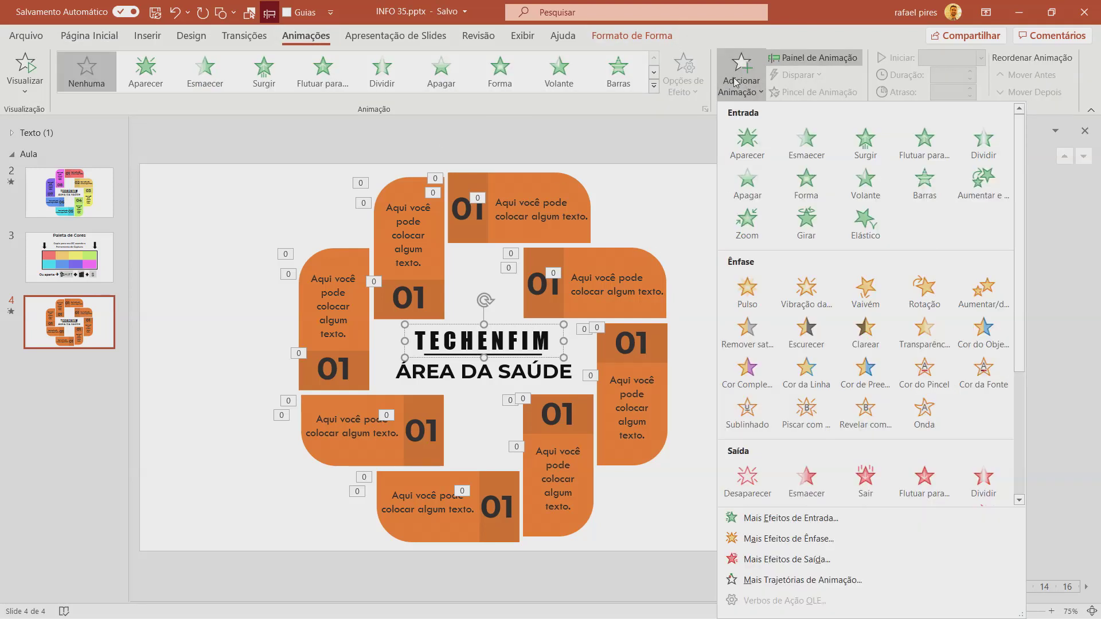
left_click(742, 226)
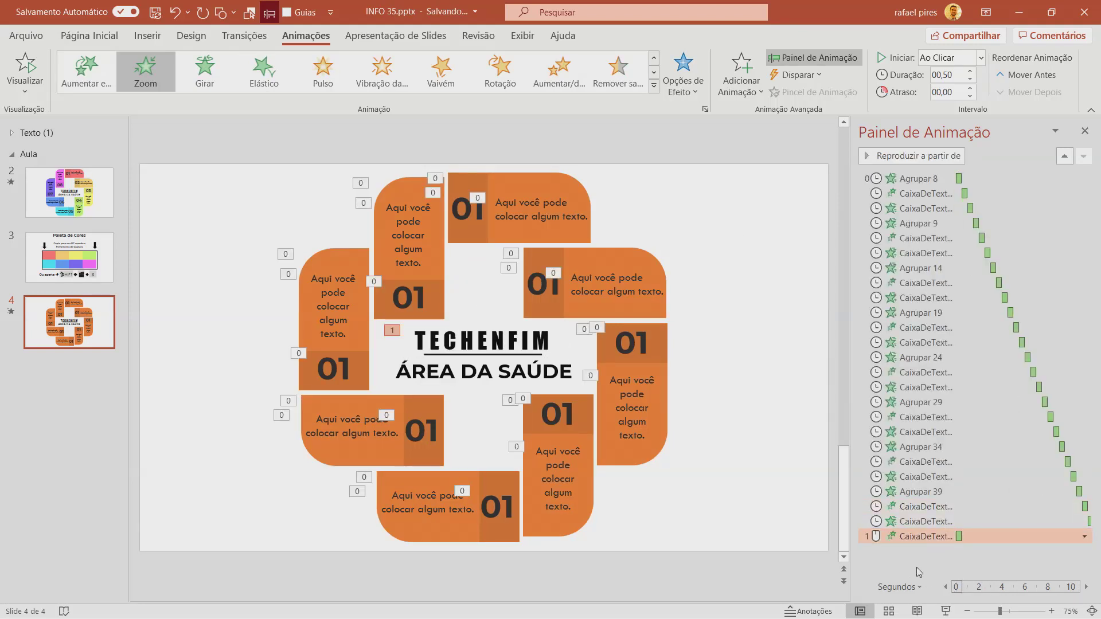
left_click_drag(912, 538, 886, 177)
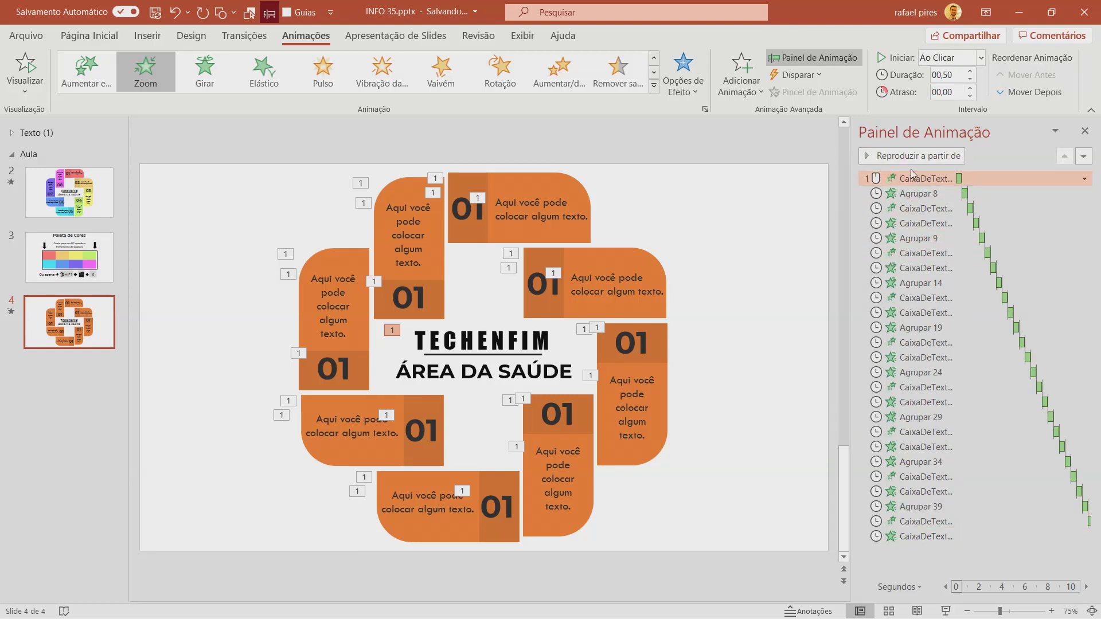
left_click(981, 58)
left_click(961, 110)
- Copy the Zoom animation onto ÁREA DA SAÚDE, place it second and start it with the previous one
left_click(515, 340)
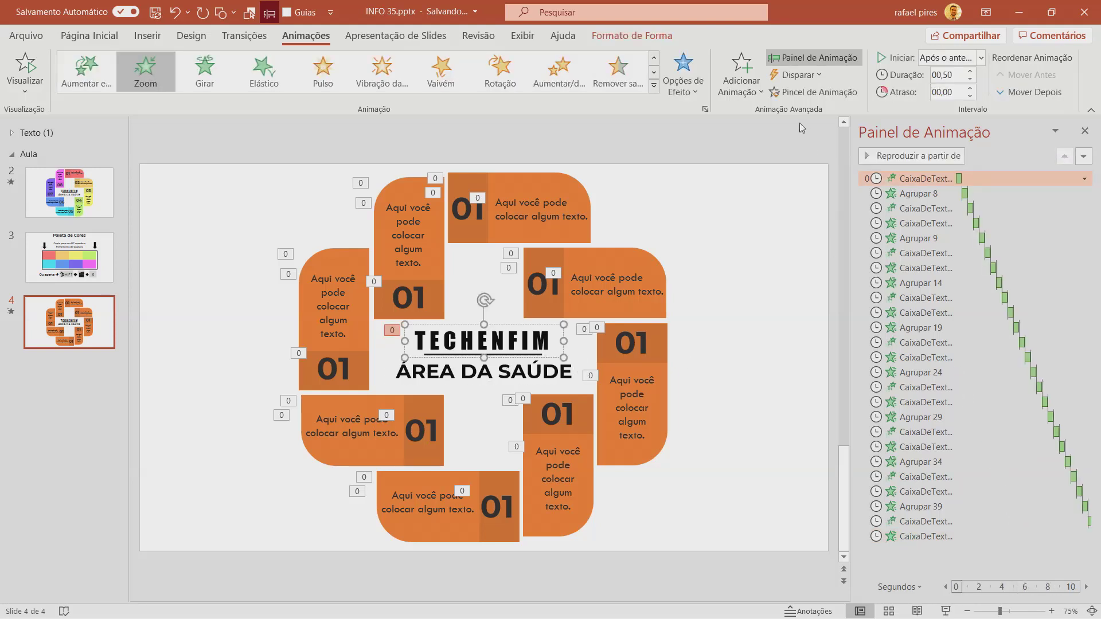
left_click(809, 92)
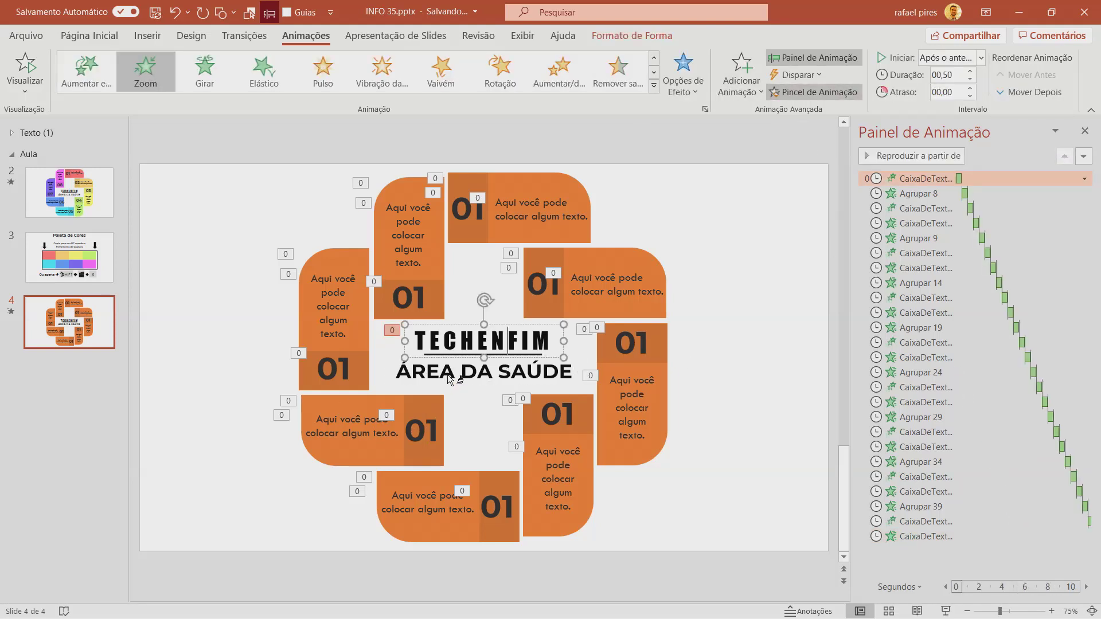
left_click(448, 374)
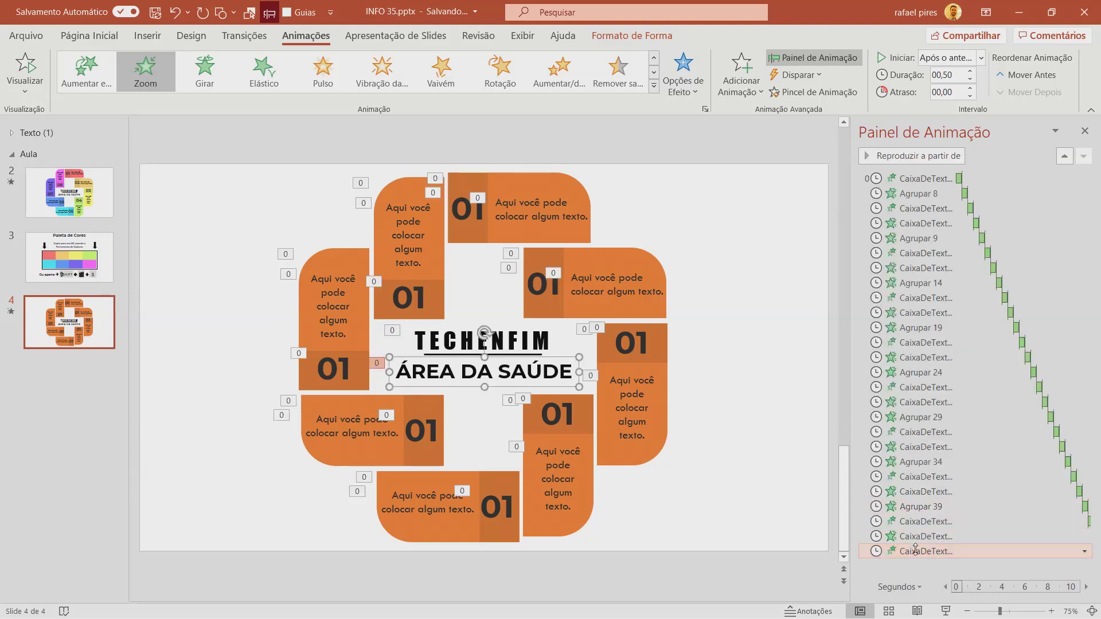
left_click_drag(915, 550, 876, 195)
left_click(958, 58)
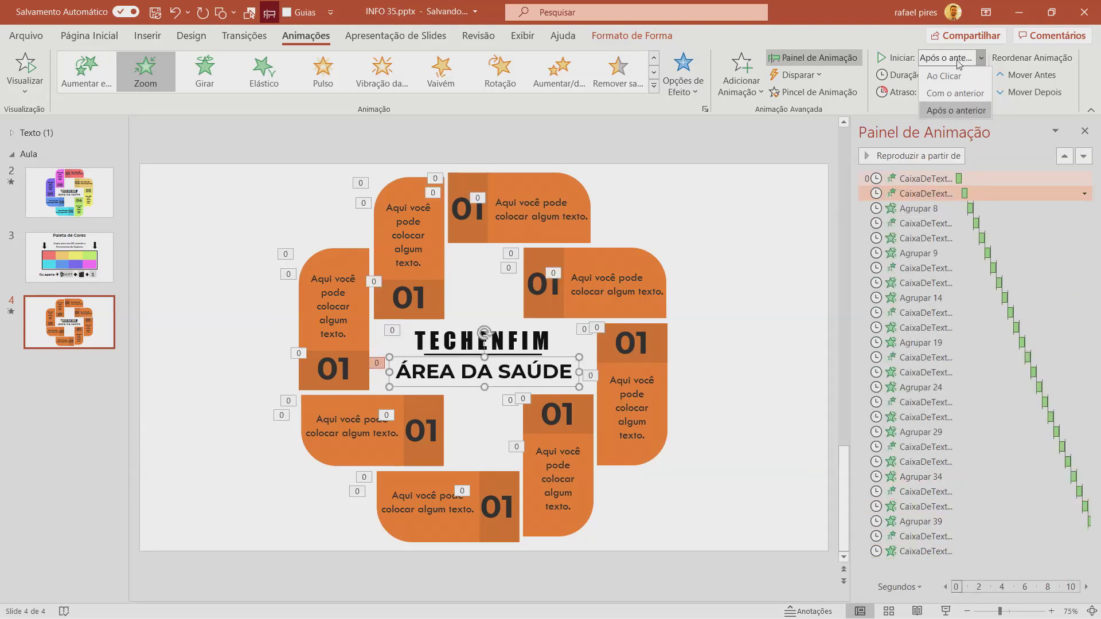
left_click(954, 93)
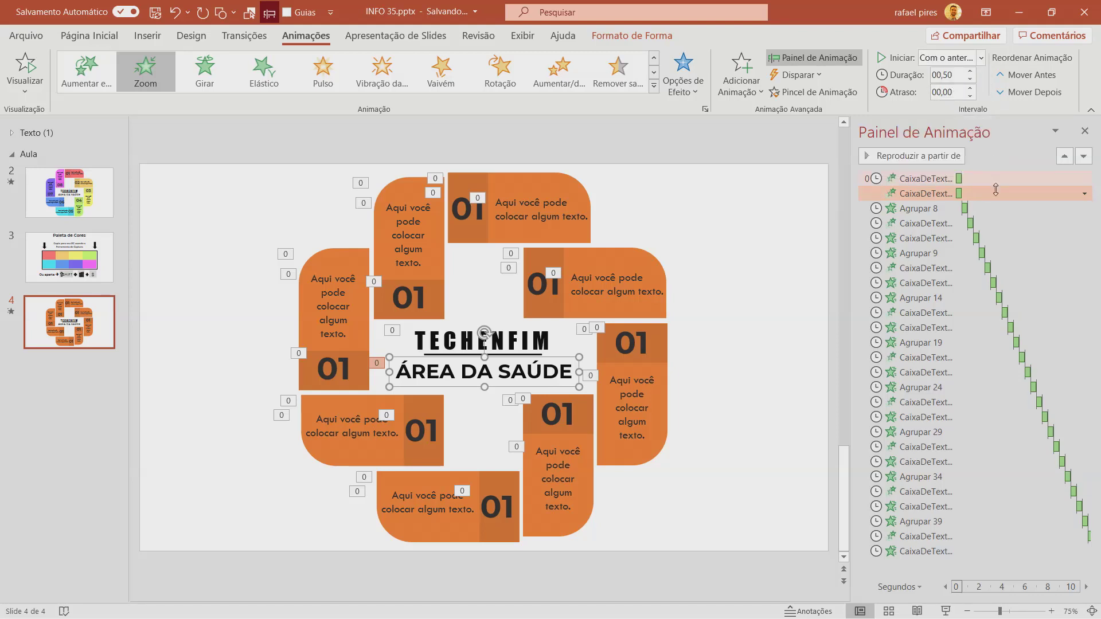
left_click(946, 92)
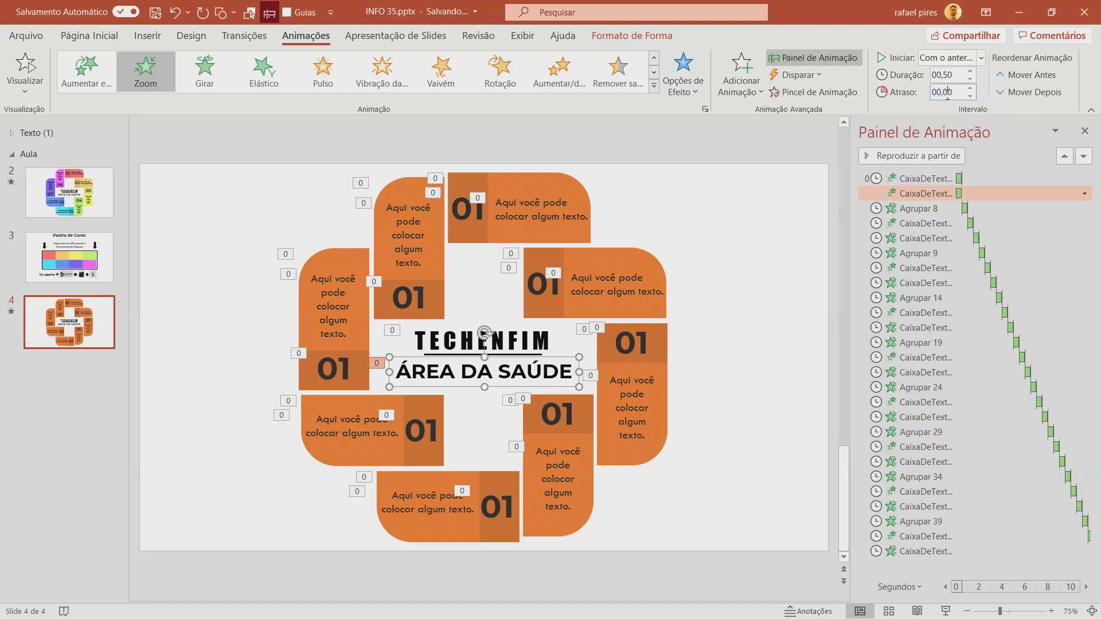
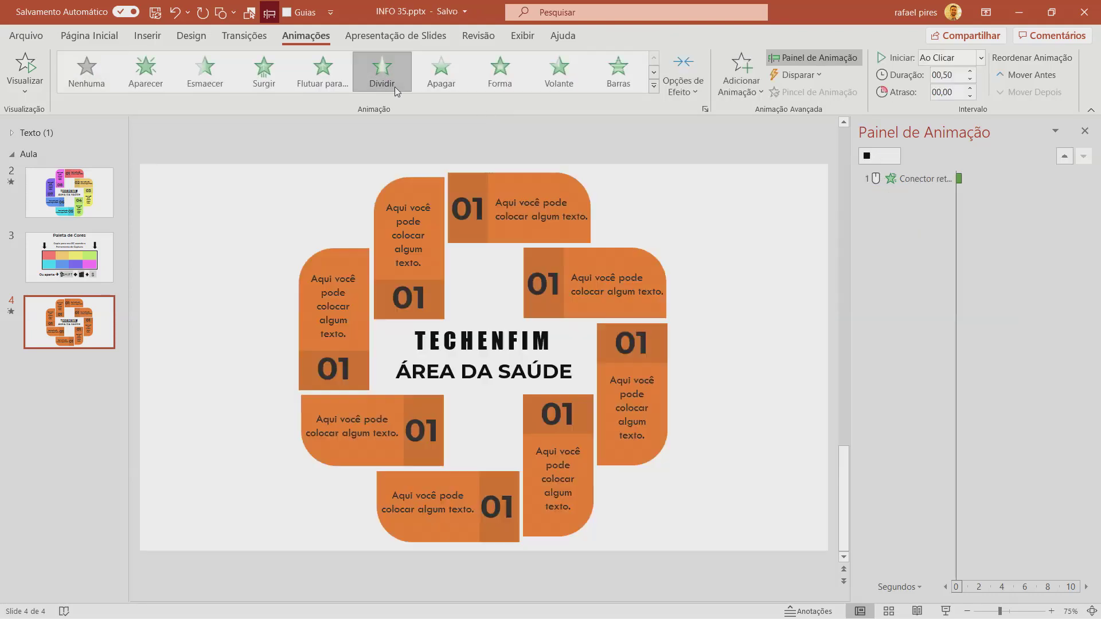
- Set the connector's Dividir to Vertical para fora, move it above Agrupar 8, and start it Após o anterior
left_click(685, 74)
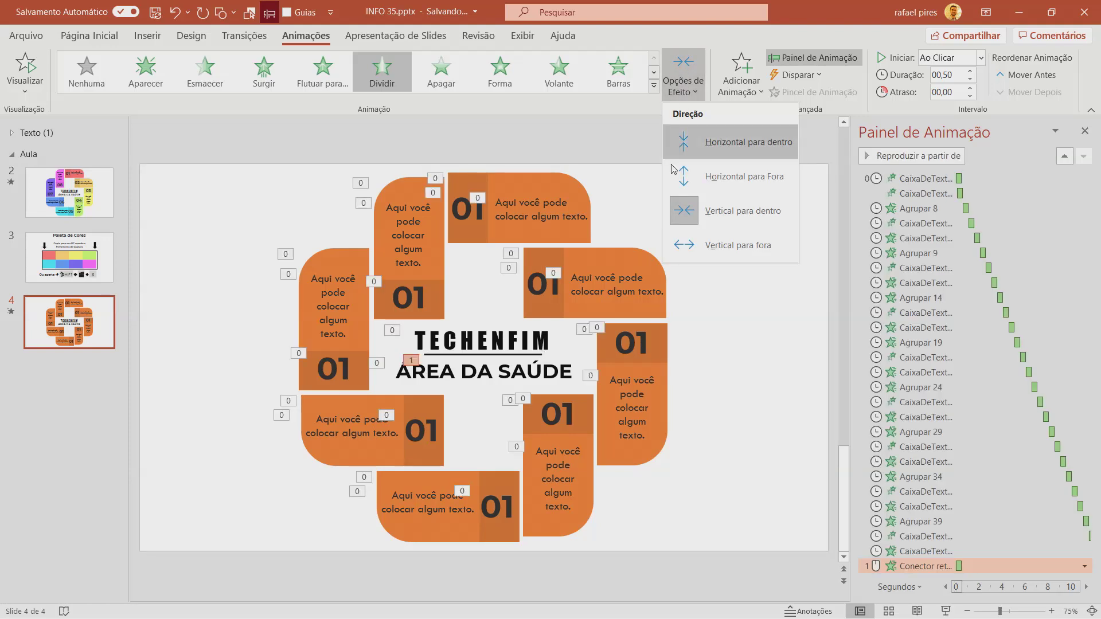
left_click(724, 250)
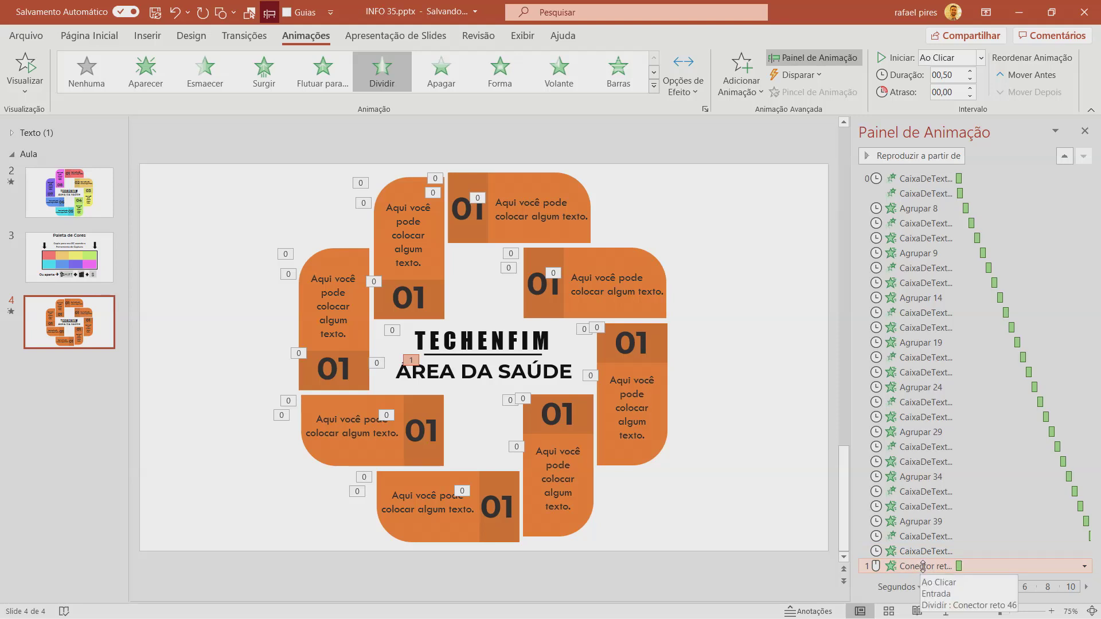
left_click_drag(922, 567, 915, 212)
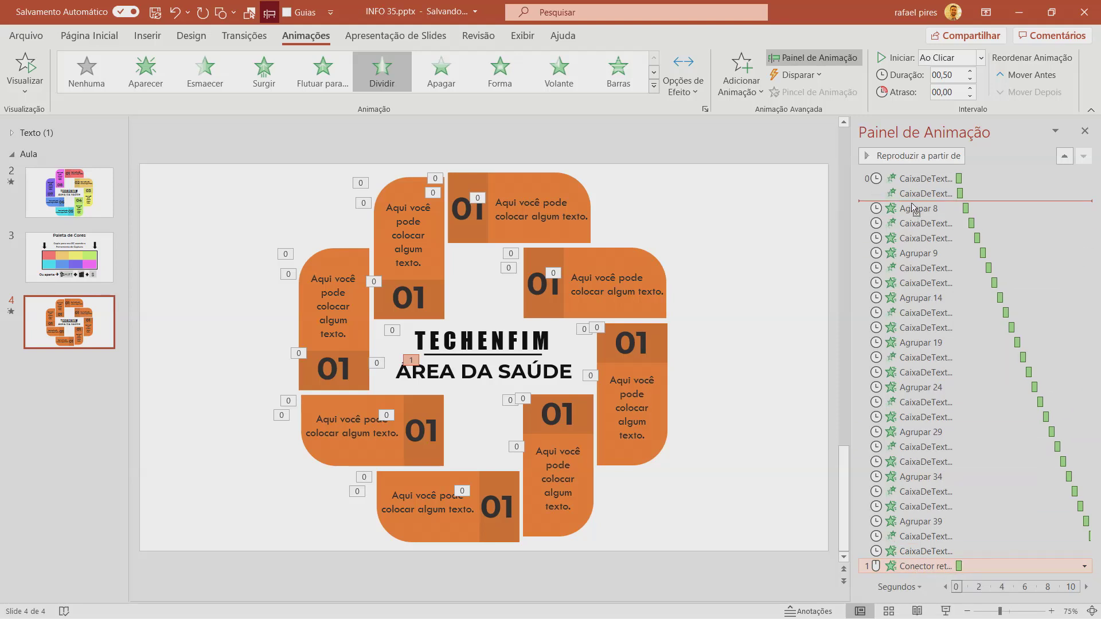
left_click_drag(913, 208, 914, 209)
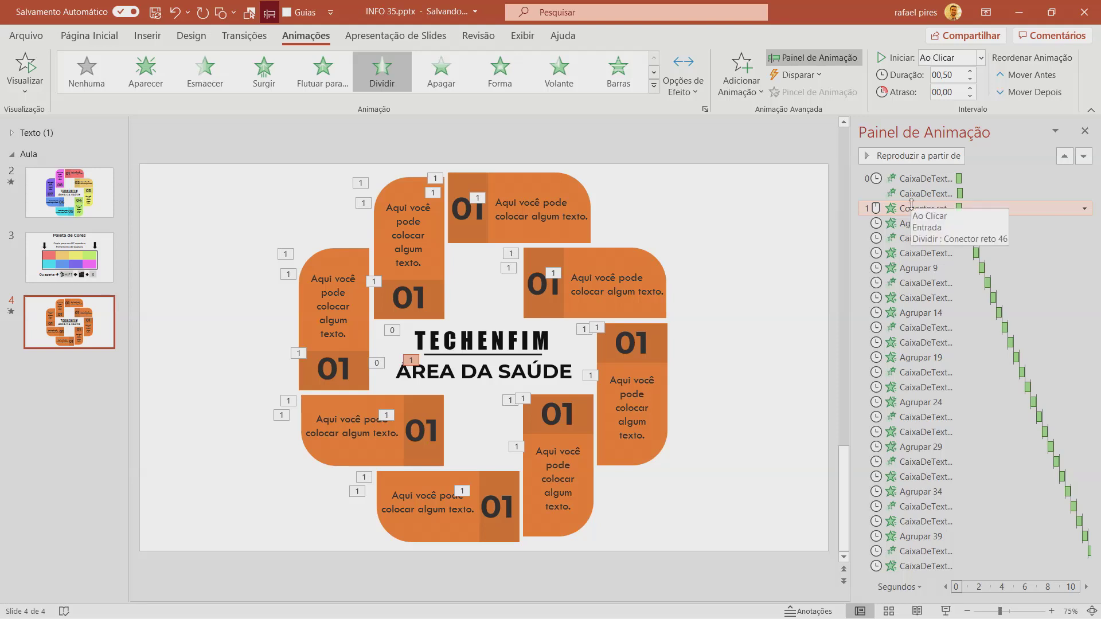
left_click(939, 59)
left_click(956, 110)
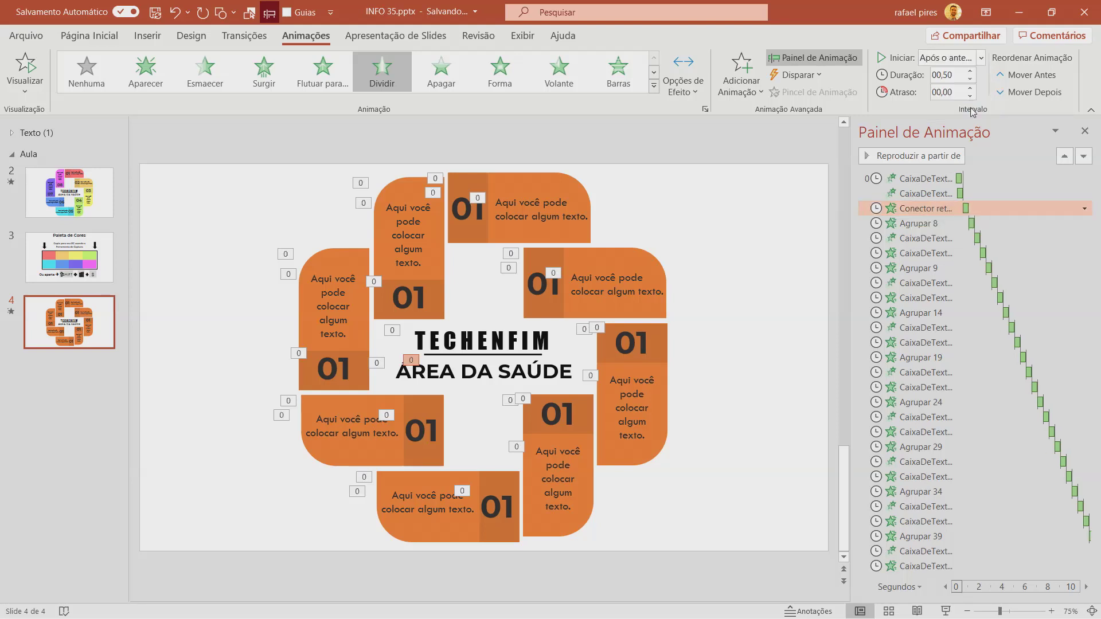
left_click(773, 341)
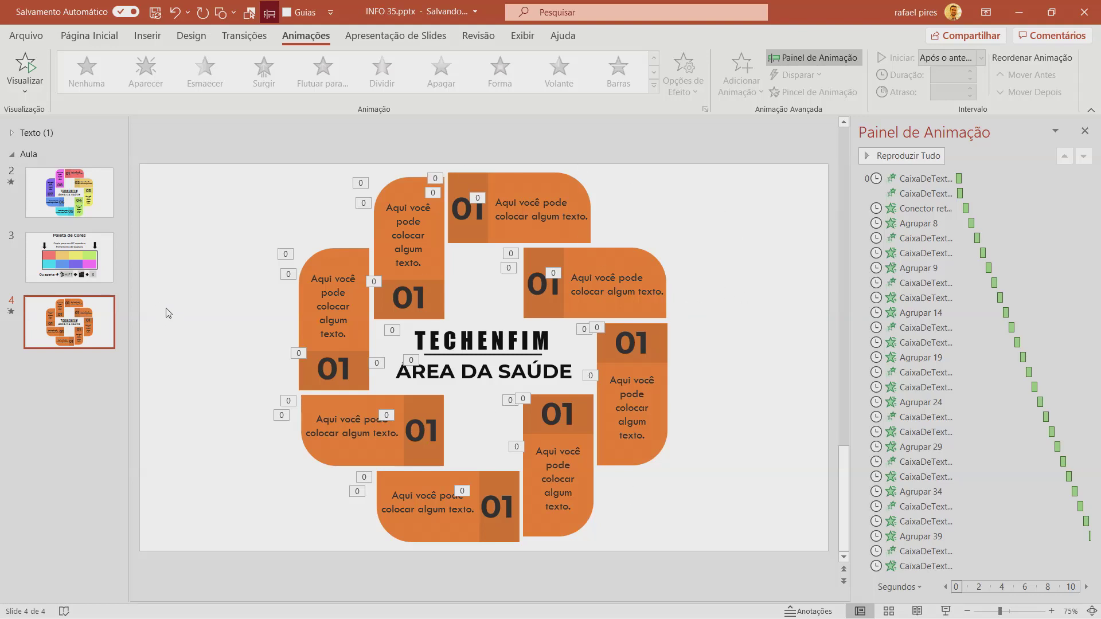
- On the Paleta de Cores slide, close the Animation Pane and snip the eight-colour grid as an image
left_click(80, 264)
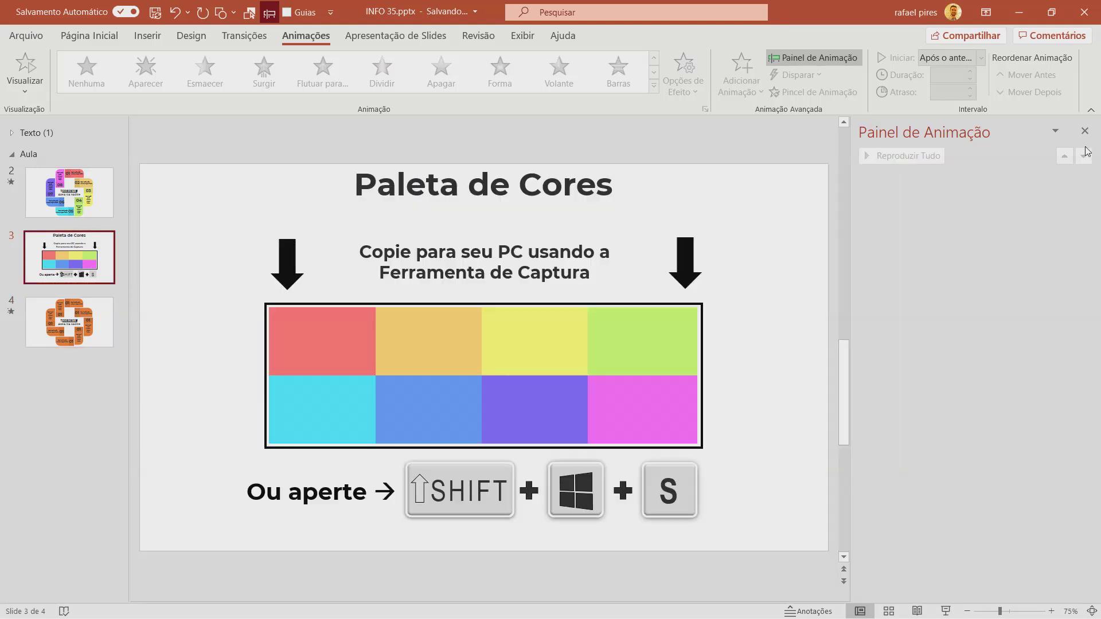
left_click(1084, 131)
left_click(983, 344)
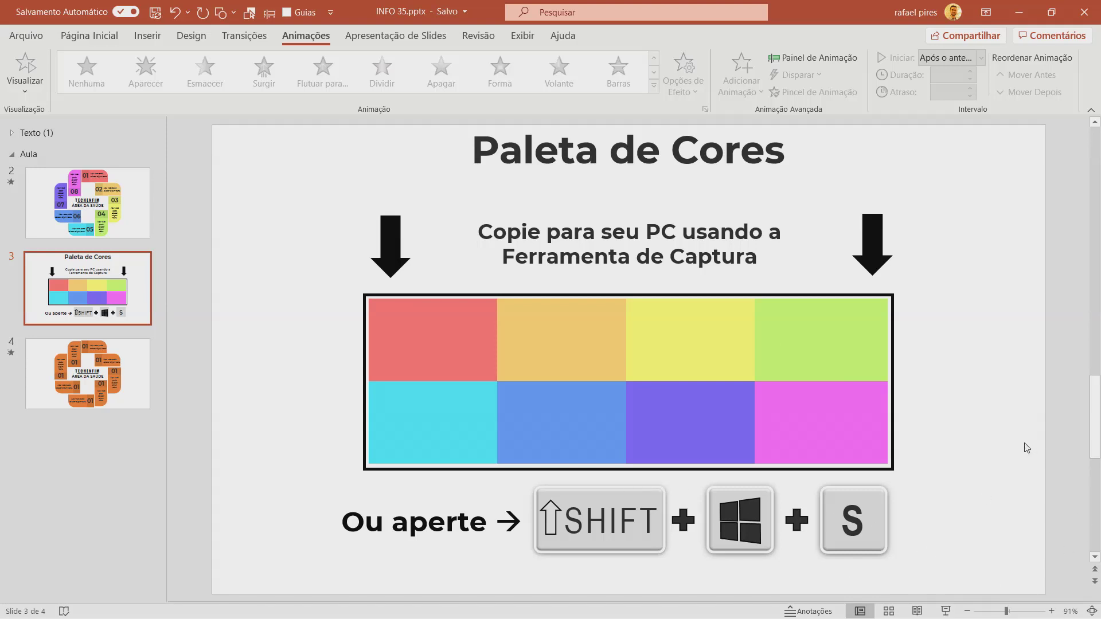
key("shift+super+s")
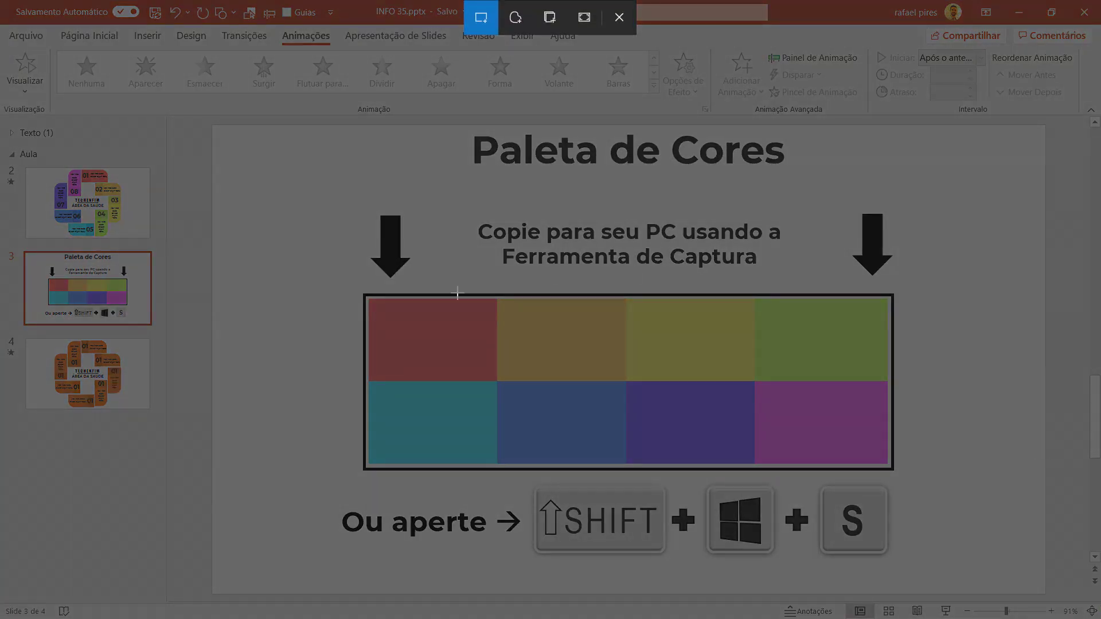
left_click_drag(371, 301, 890, 465)
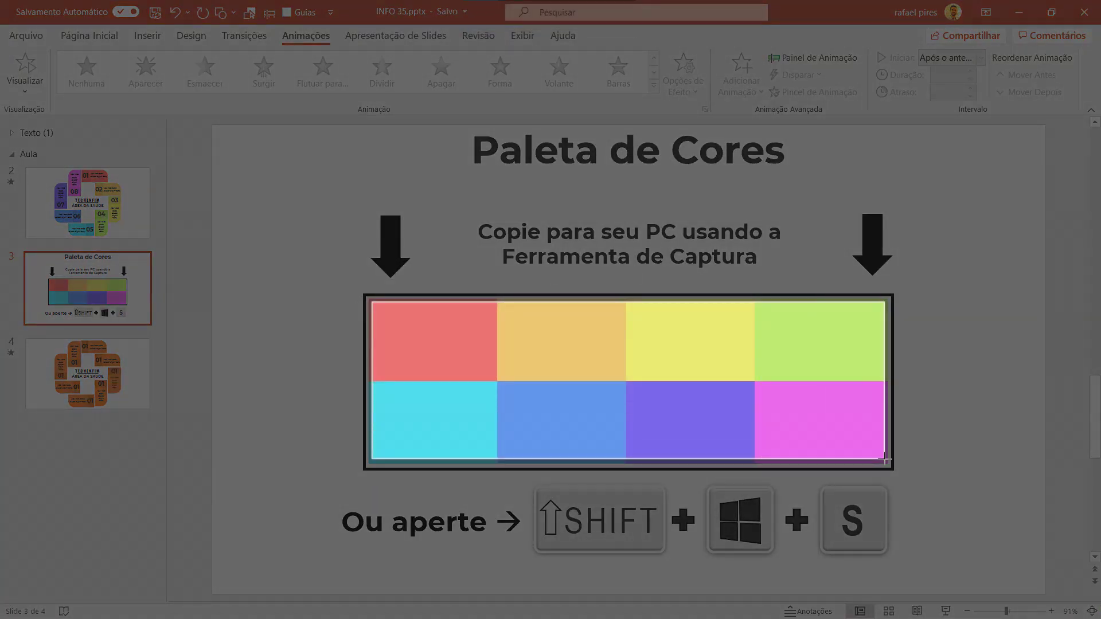
- Paste the colour grid onto slide 4, shrink it, and place it in the top-left corner
key("Page_Down")
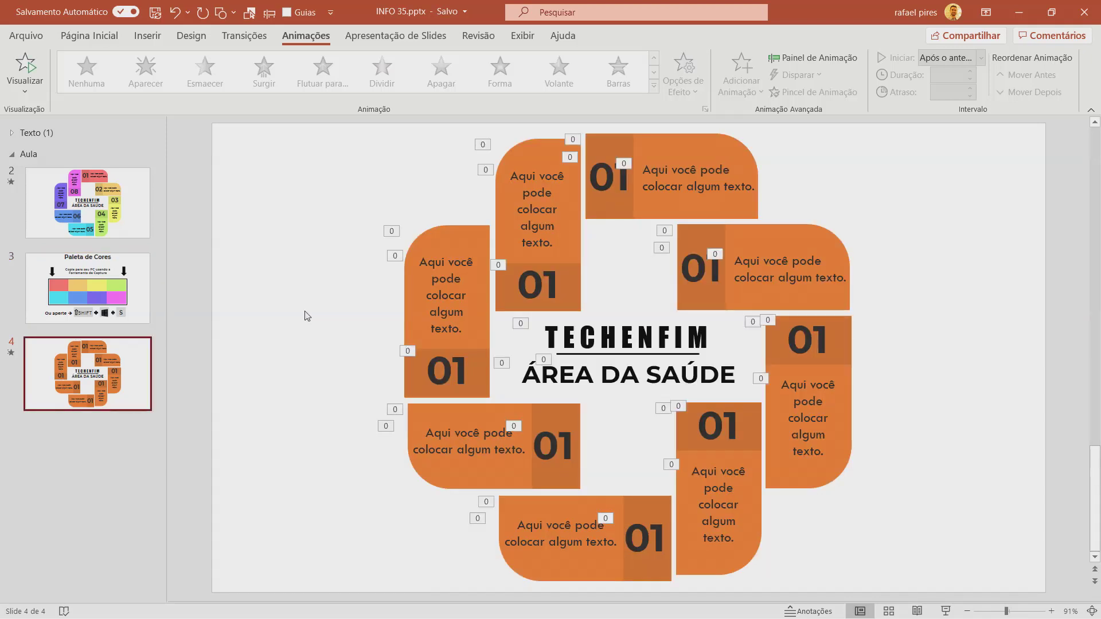
key("ctrl+v")
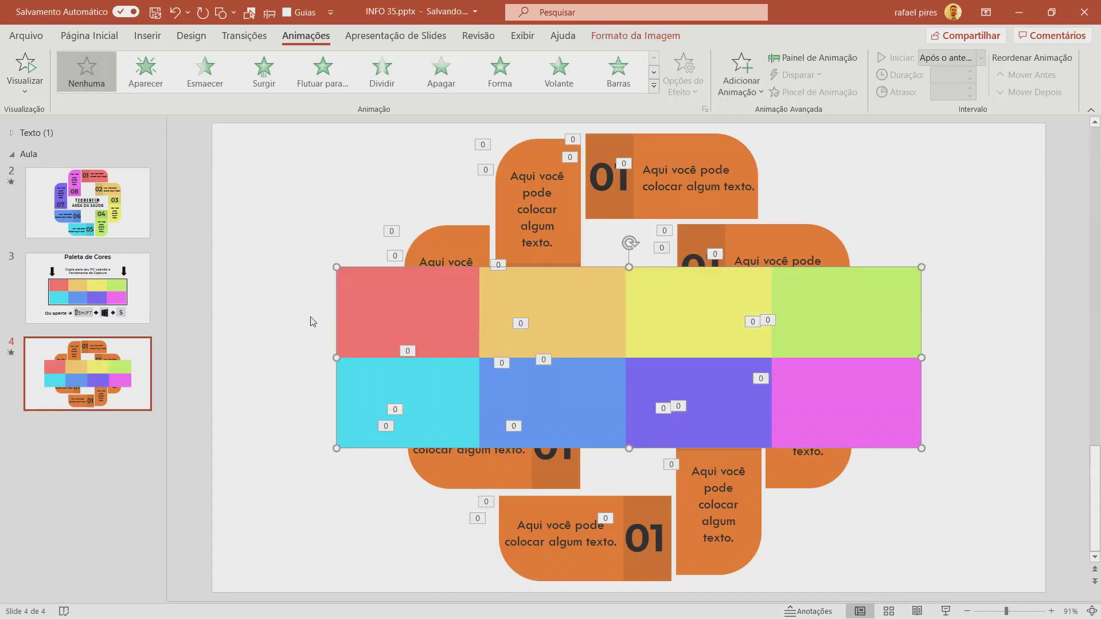
left_click_drag(922, 449, 561, 337)
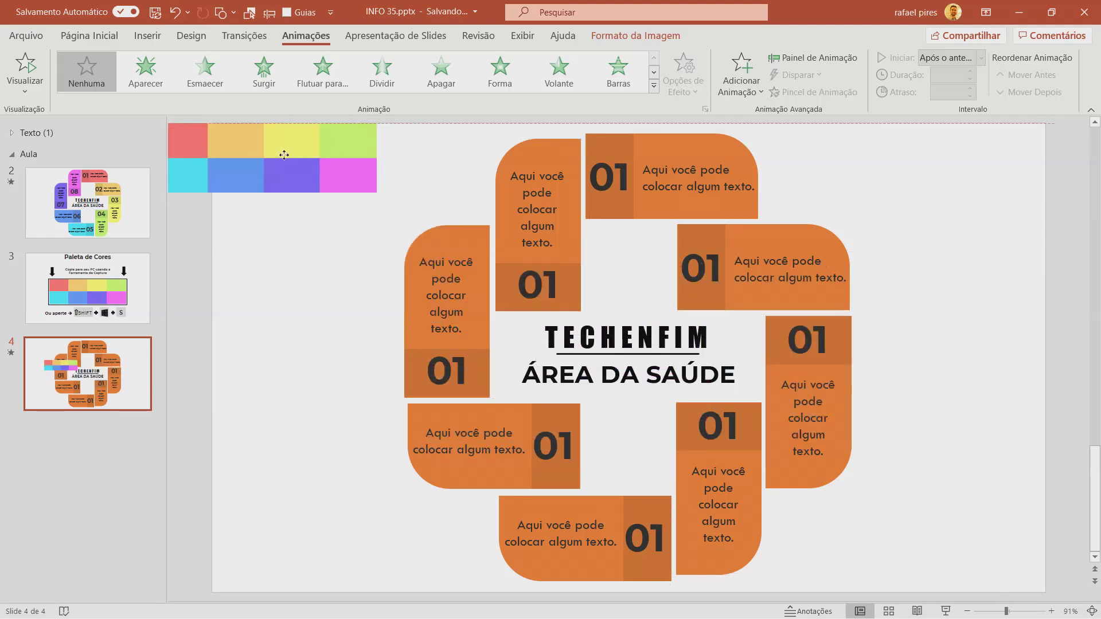
left_click_drag(467, 298, 330, 173)
left_click(847, 178)
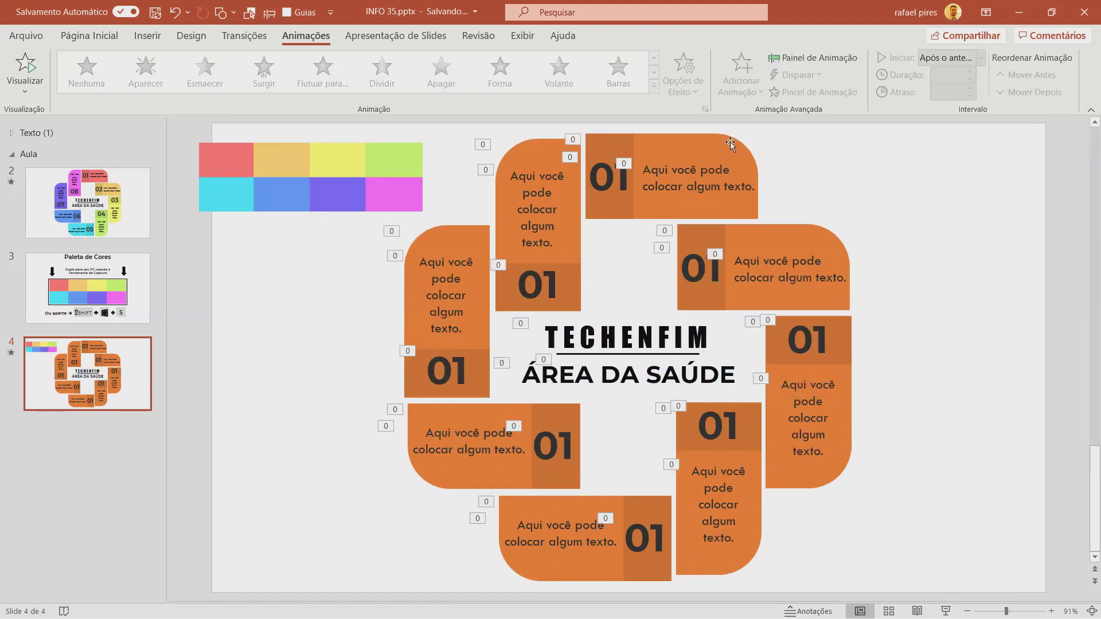
left_click(730, 142)
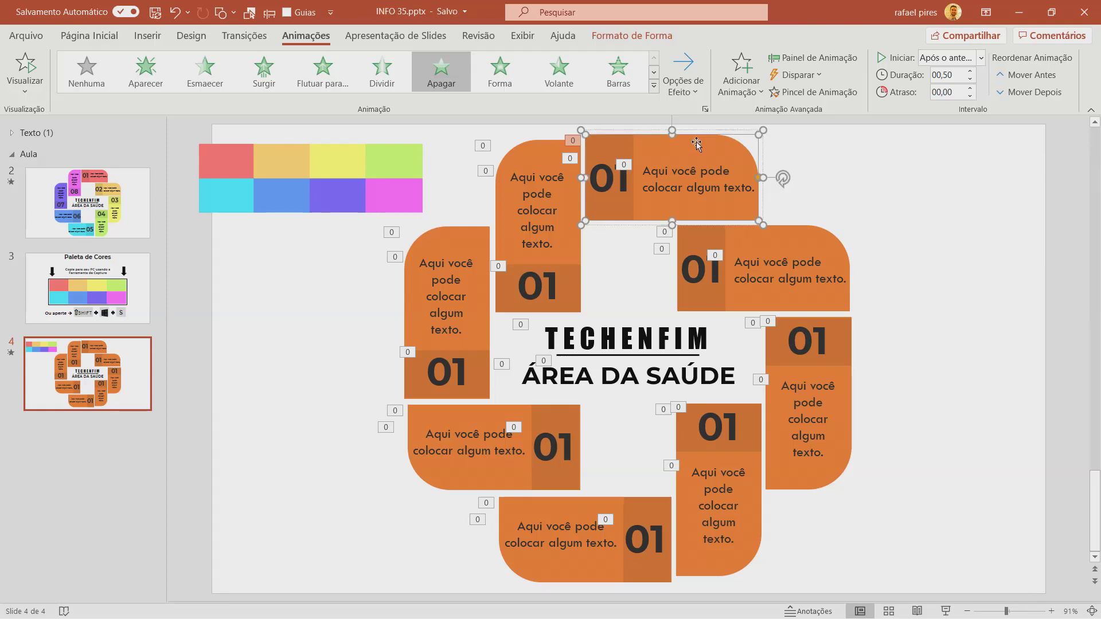
- Eyedrop the palette's red onto the top block and amber onto the second block
left_click(637, 37)
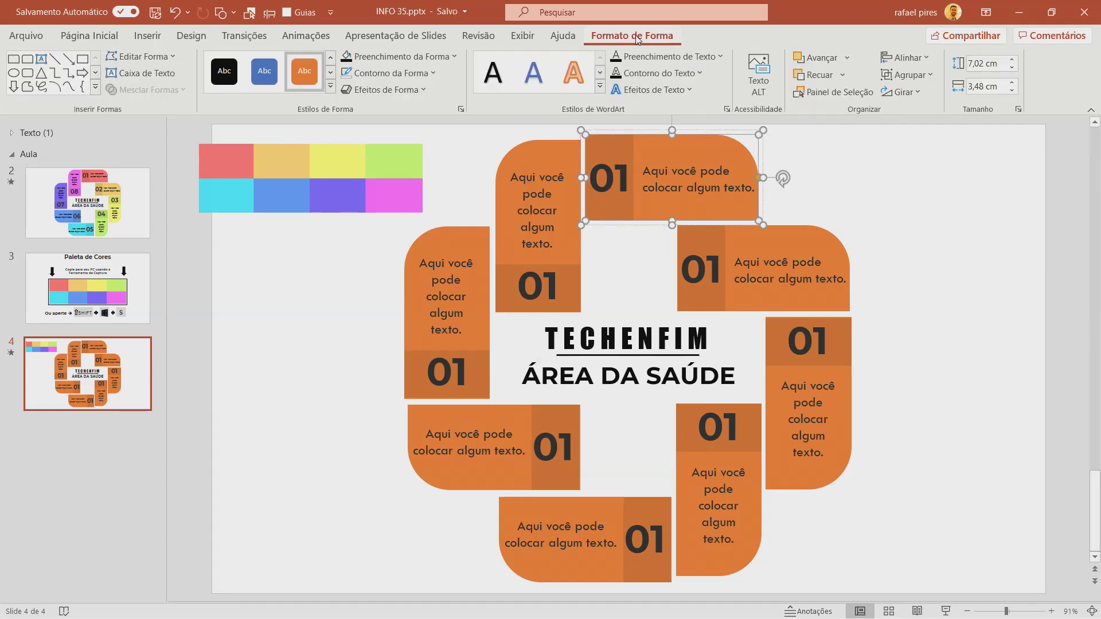
left_click(432, 57)
left_click(389, 296)
left_click(226, 163)
left_click(828, 242)
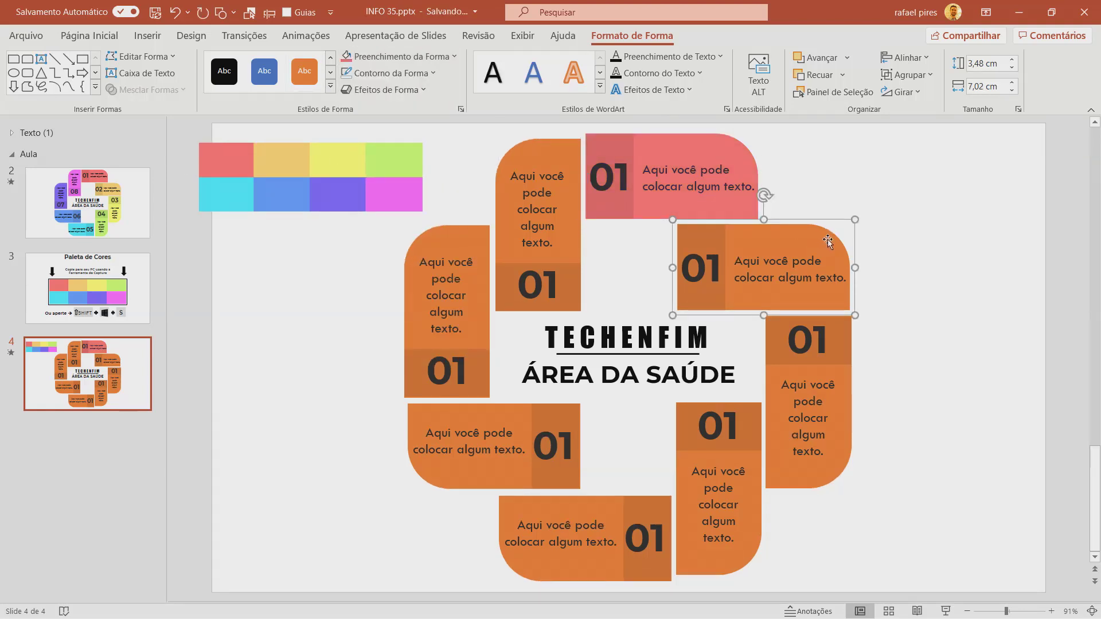
left_click(826, 239)
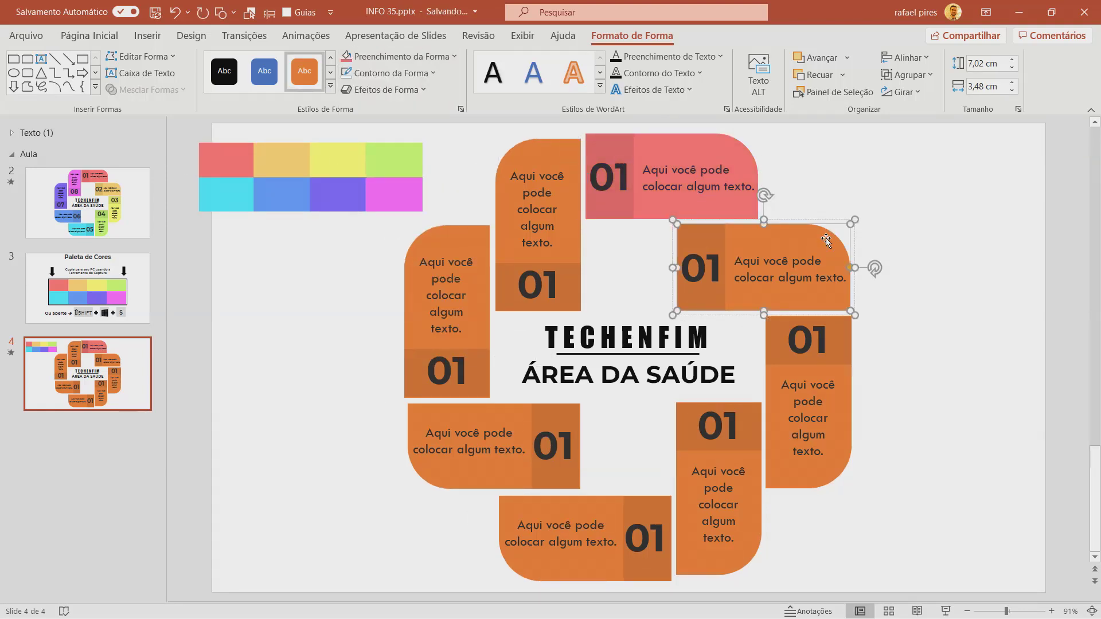
left_click(413, 56)
left_click(371, 296)
left_click(281, 160)
left_click(898, 271)
- Fill the right vertical block with palette yellow and the lower vertical block with green
left_click(846, 453)
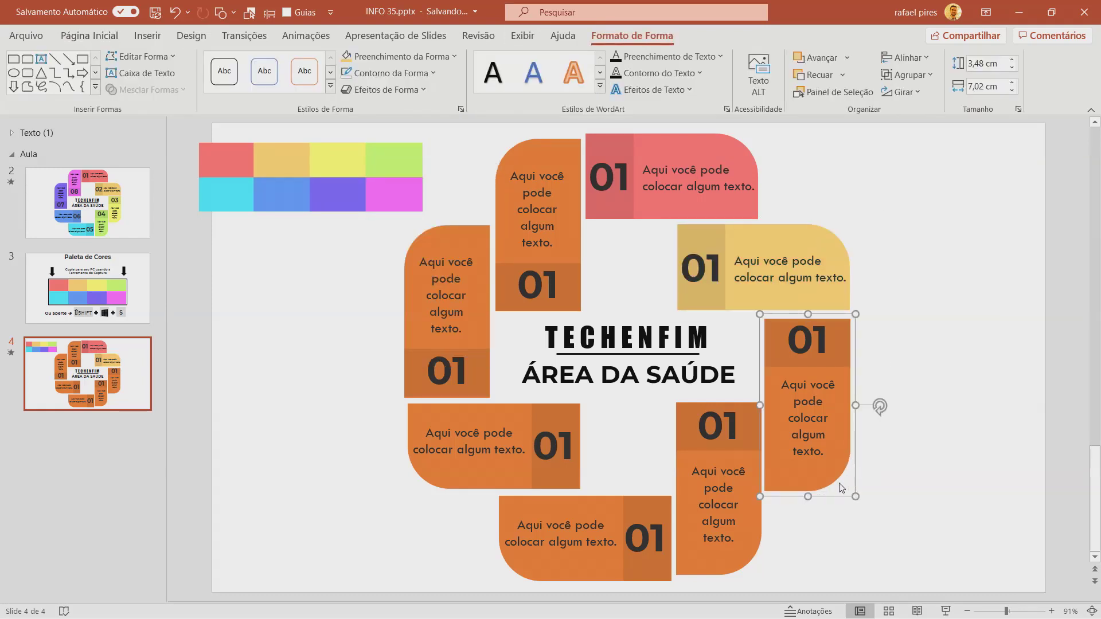
left_click(401, 57)
left_click(367, 296)
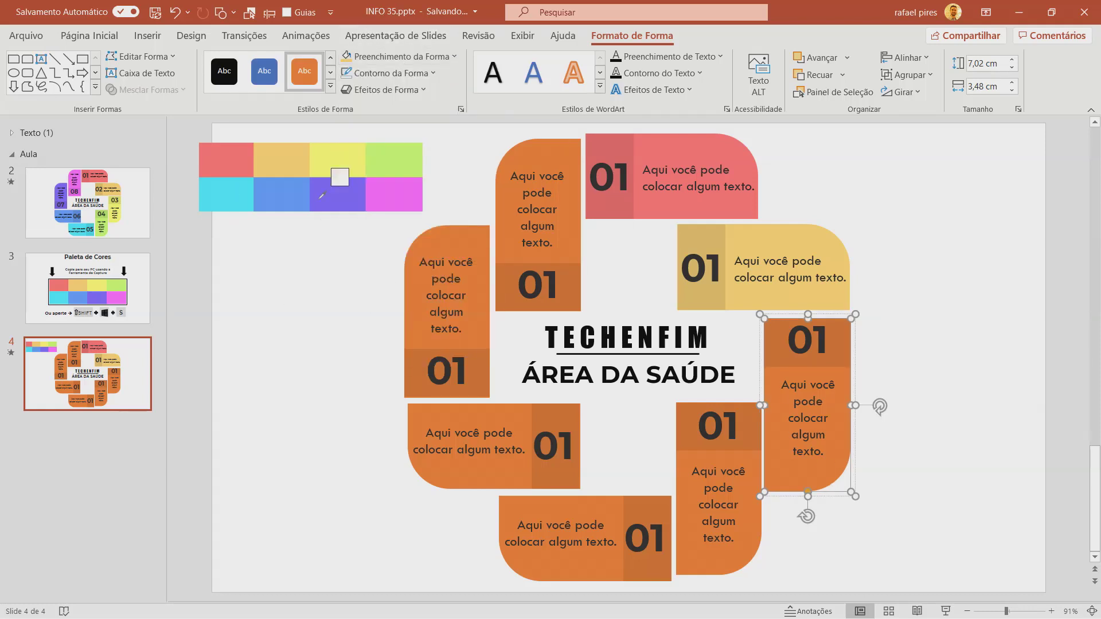
left_click(328, 161)
left_click(733, 559)
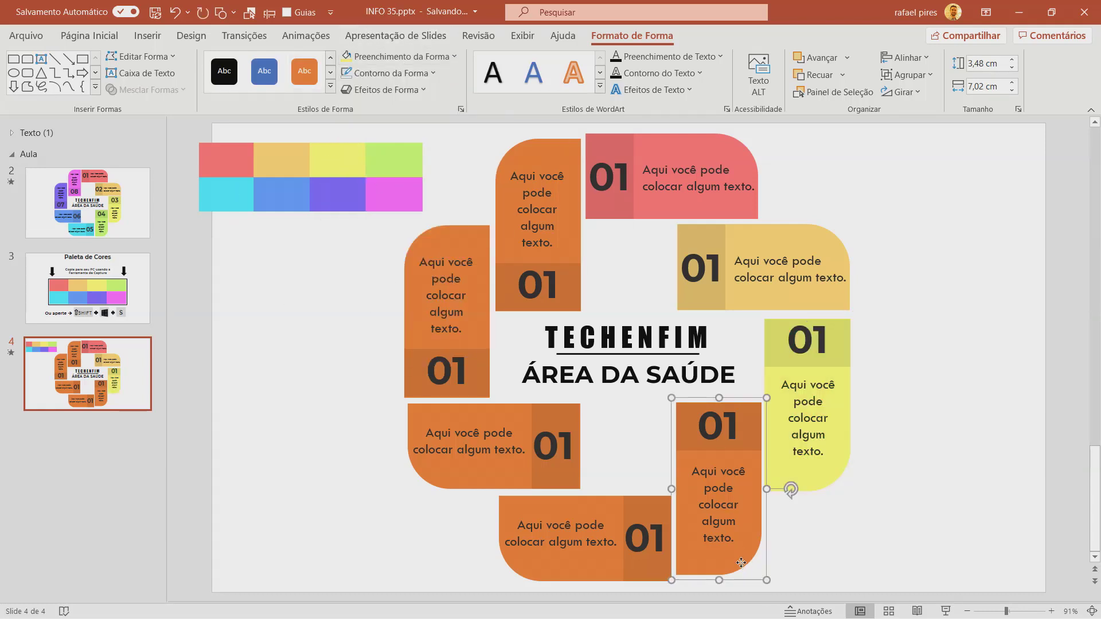
left_click(402, 56)
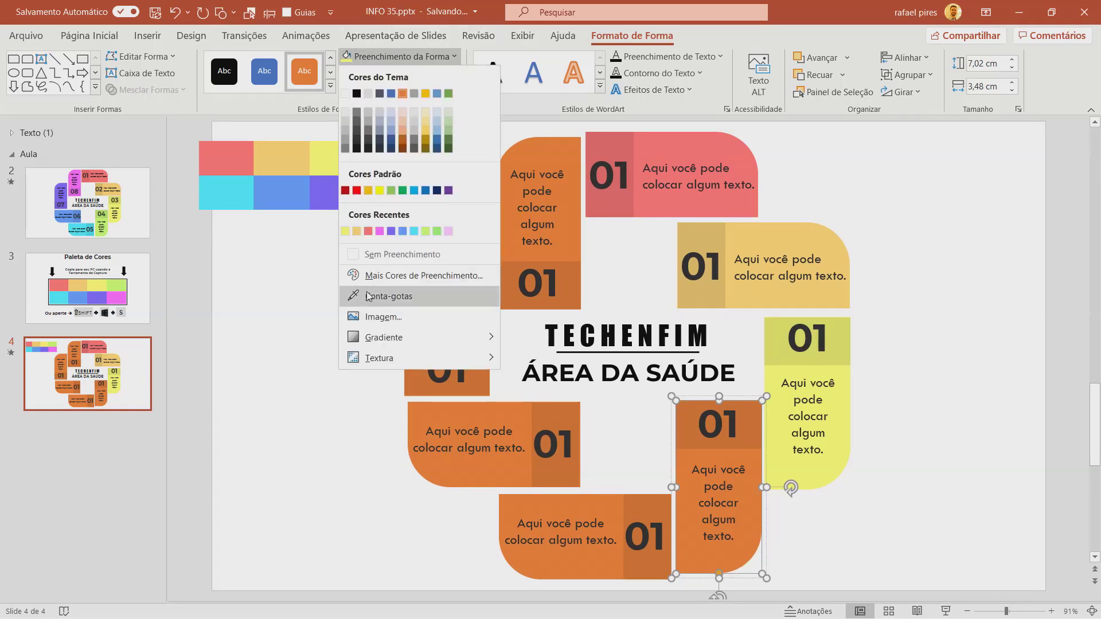
left_click(363, 296)
left_click(402, 150)
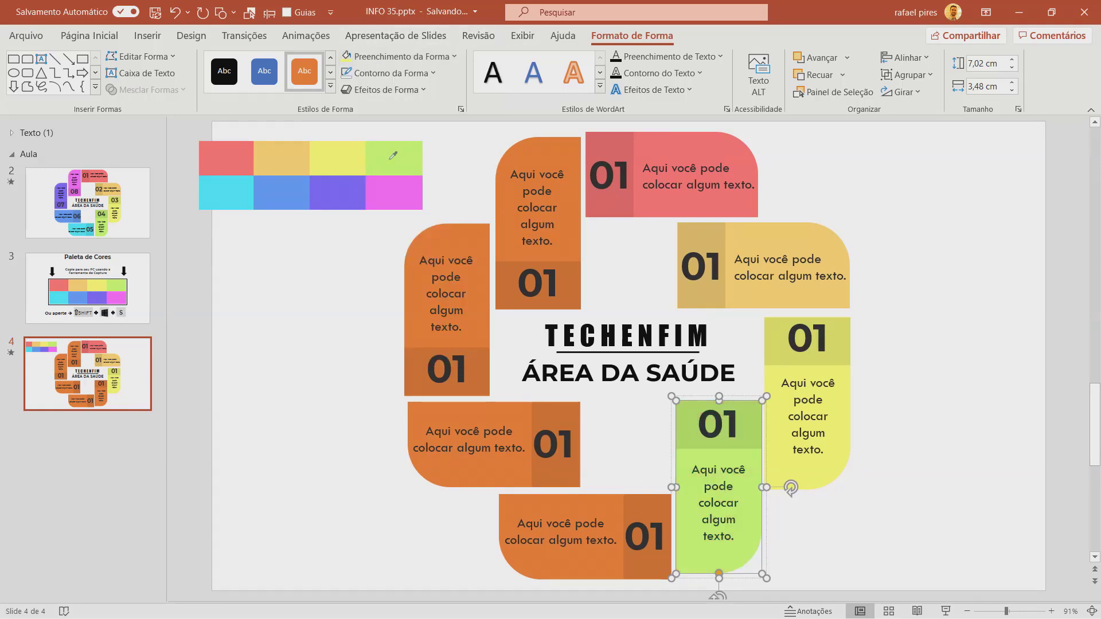
- Fill the bottom block with palette cyan and the lower-left block with blue
left_click(545, 568)
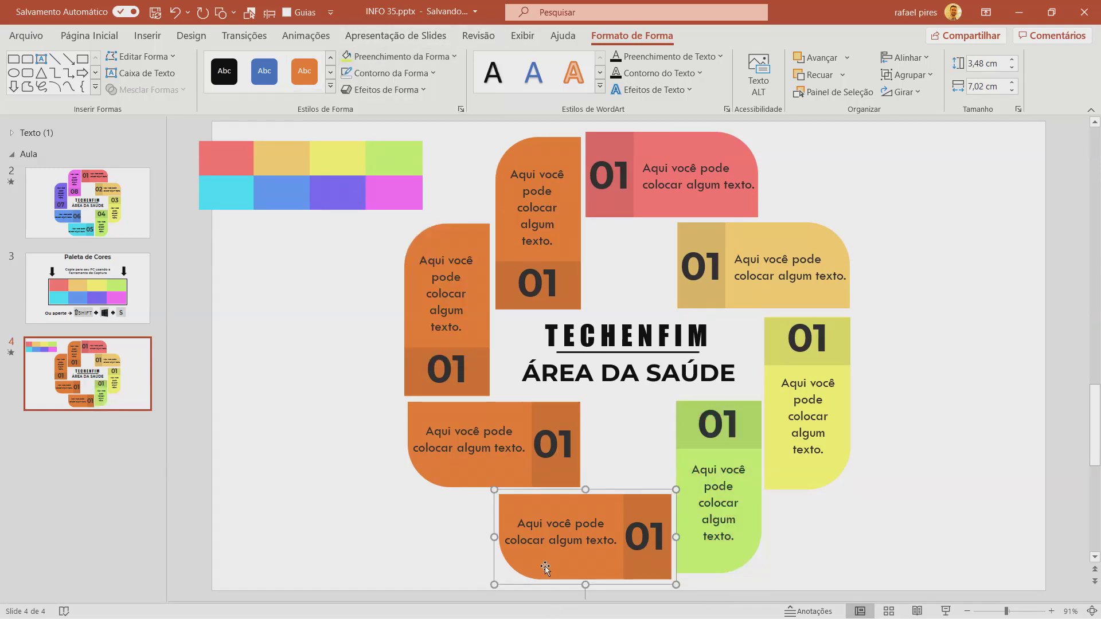
left_click(367, 57)
left_click(370, 296)
left_click(229, 186)
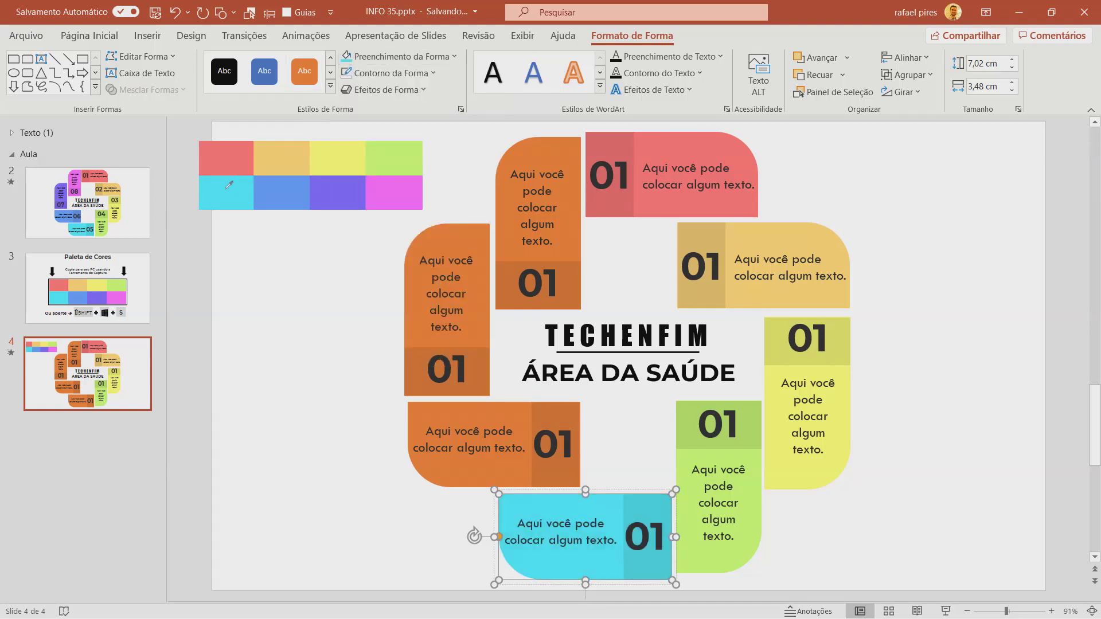
left_click(463, 486)
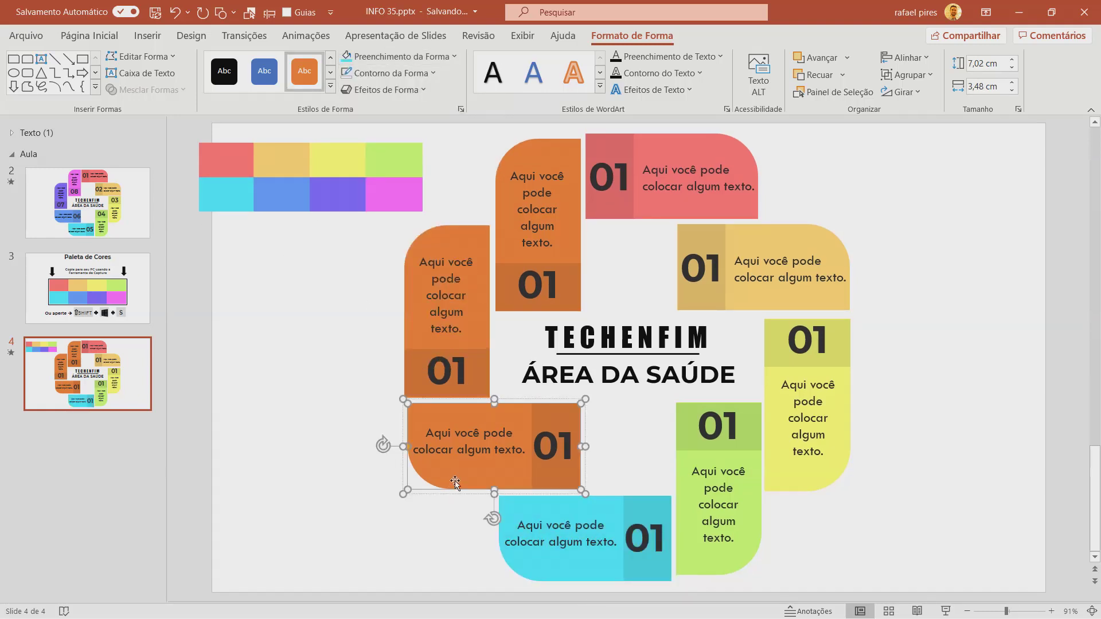
left_click(402, 56)
left_click(379, 295)
left_click(287, 182)
- Recolour the two orange left-column blocks with the palette's purple and pink
left_click(474, 333)
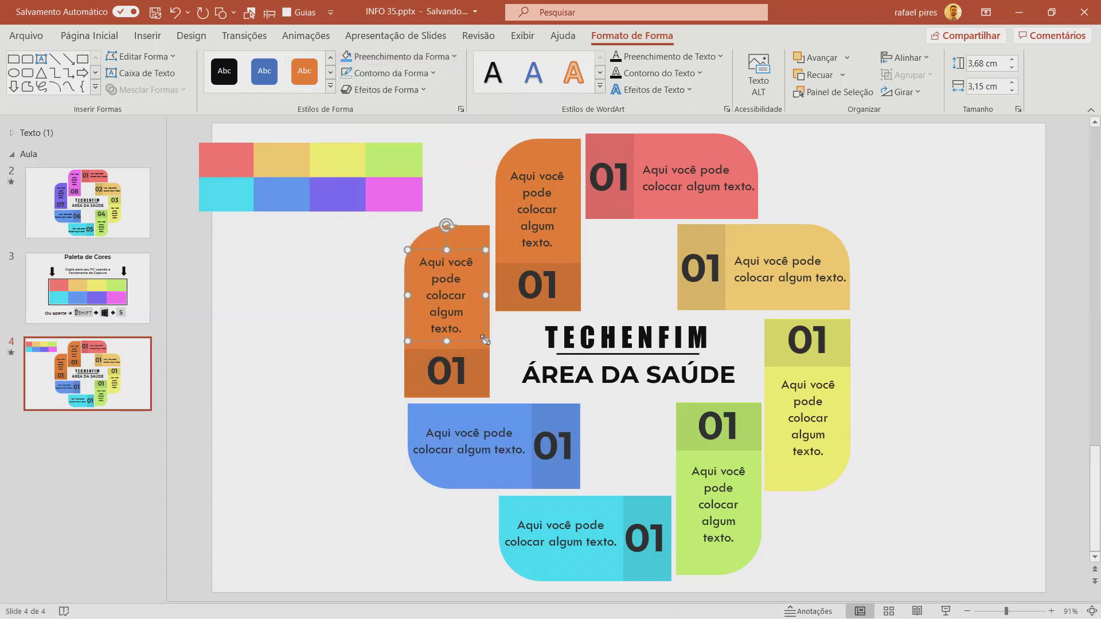
left_click(486, 234)
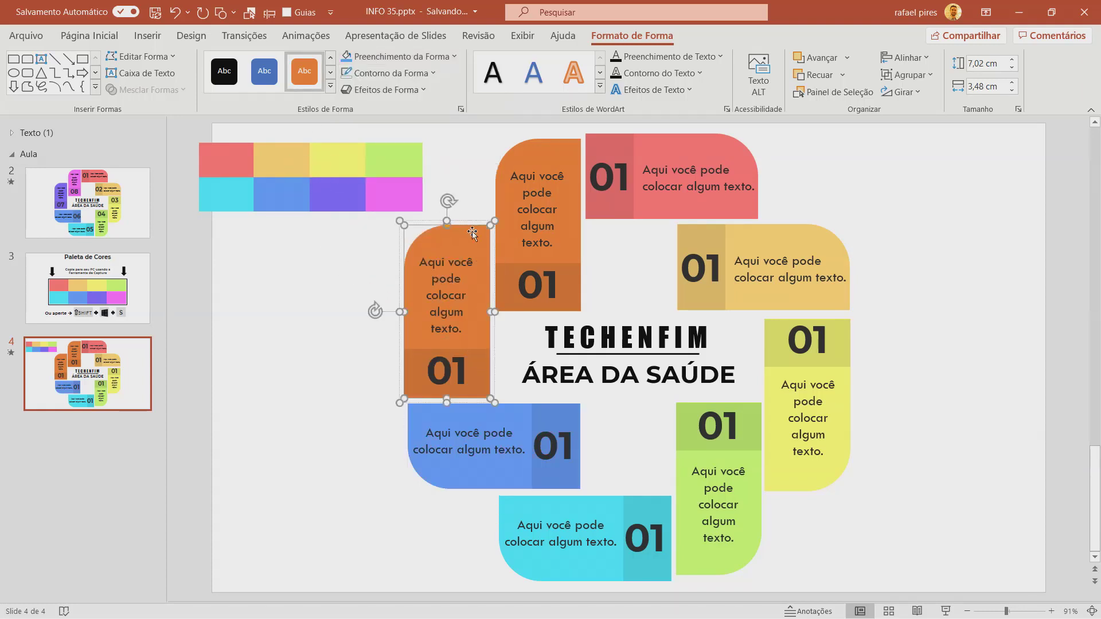
left_click(402, 56)
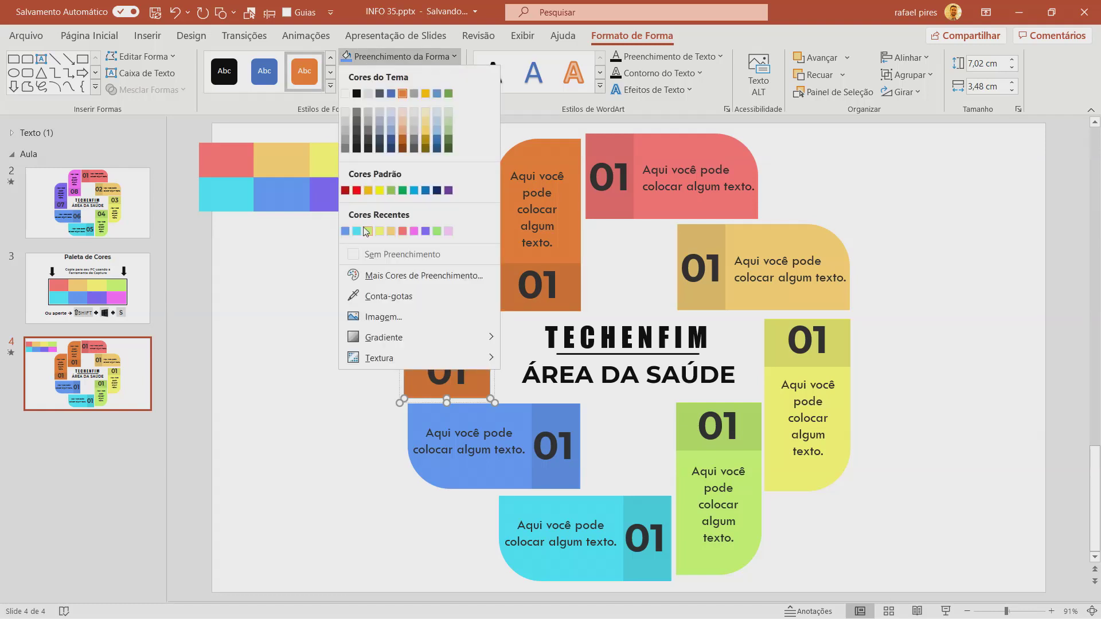
left_click(379, 296)
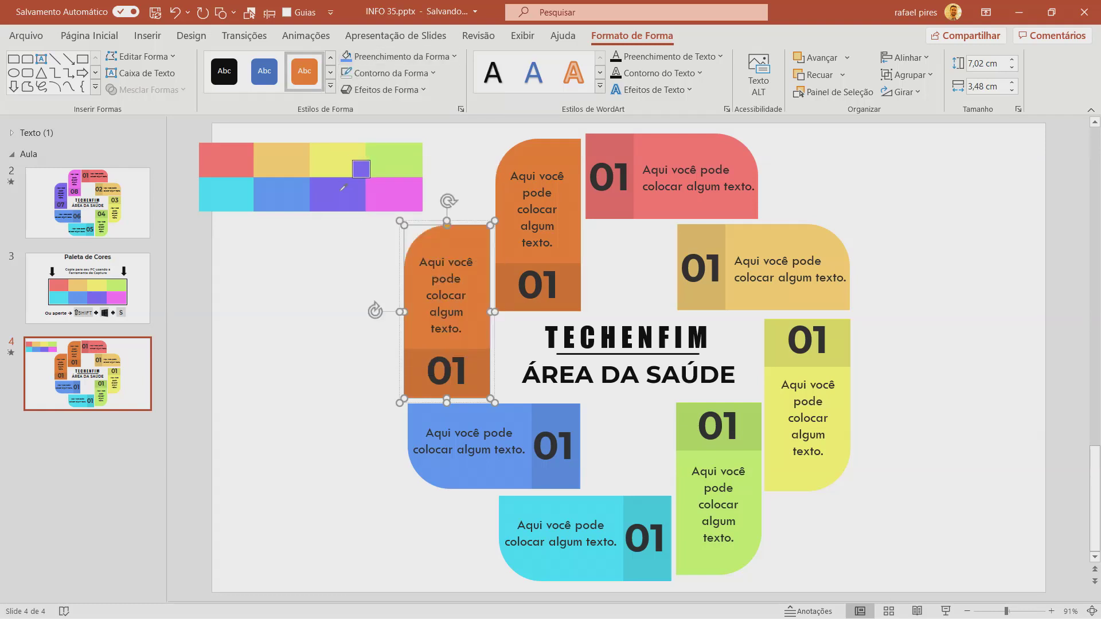
left_click(360, 204)
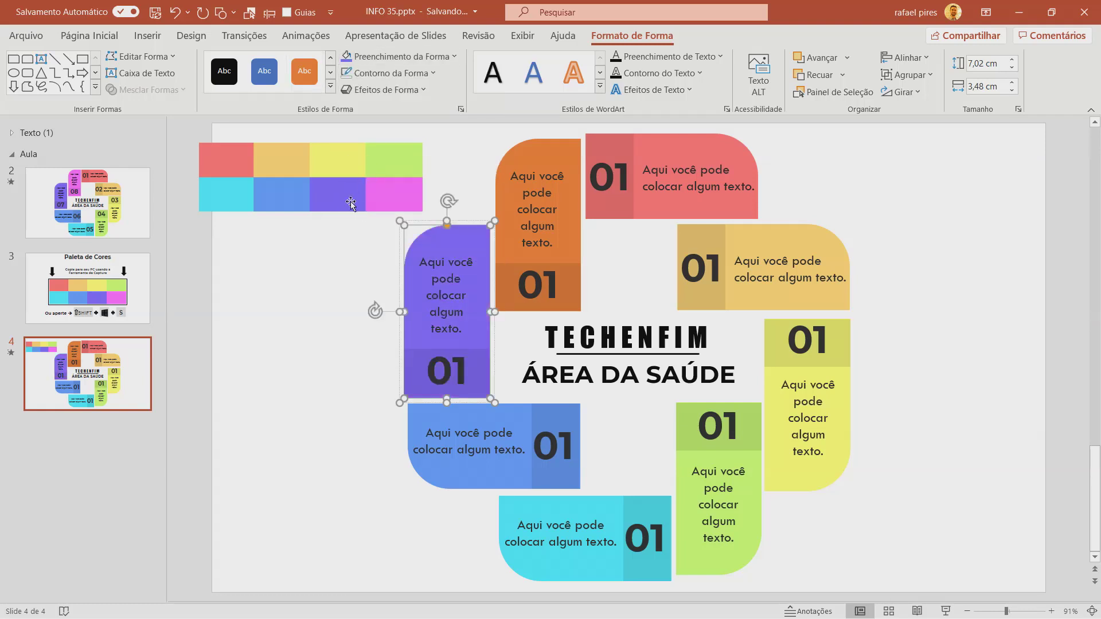
left_click(528, 149)
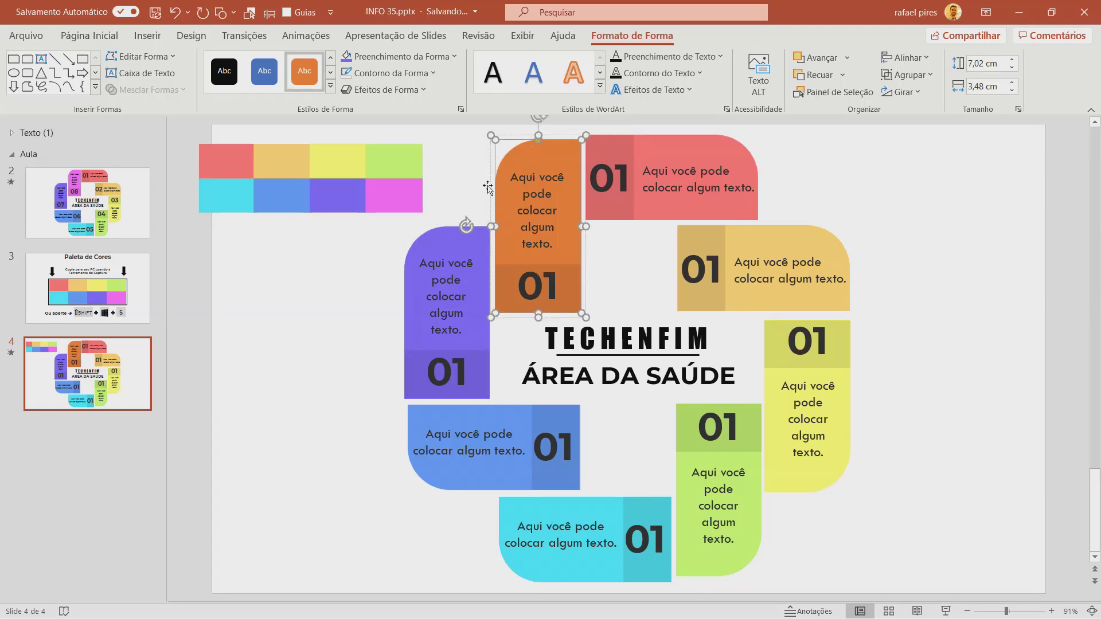
left_click(402, 56)
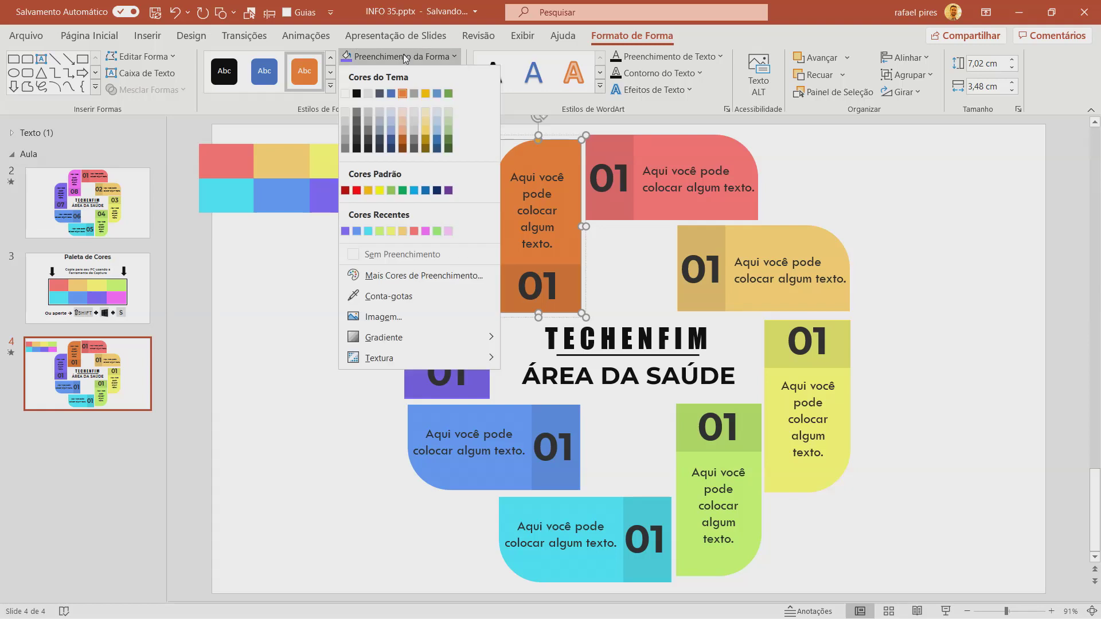
left_click(388, 296)
left_click(392, 189)
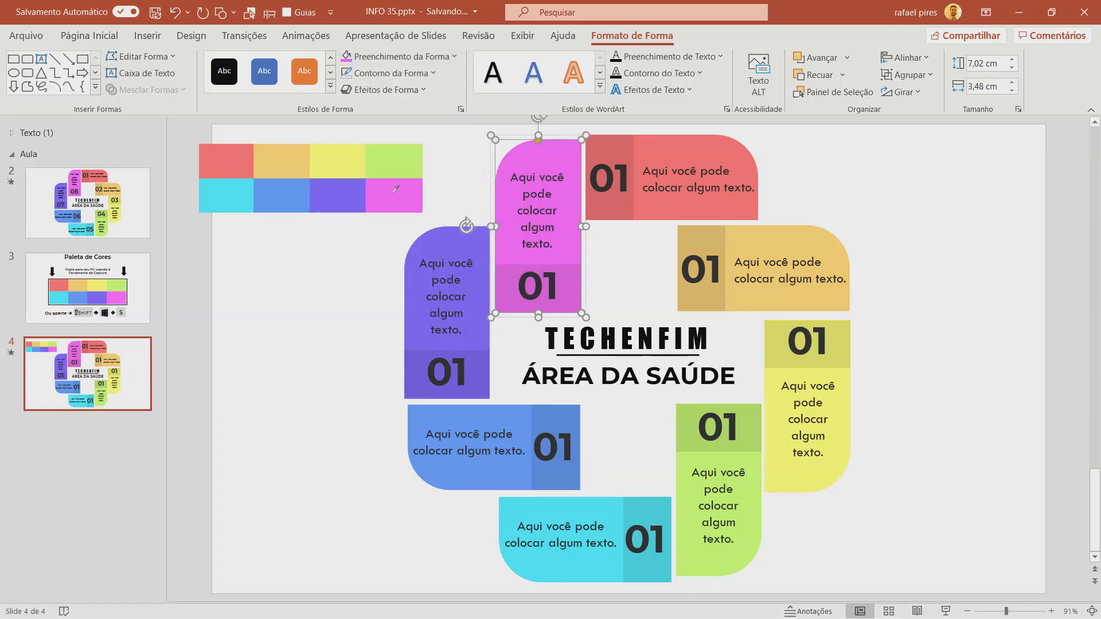
left_click(288, 293)
- Delete the helper colour palette image from the slide
left_click(325, 194)
key("Delete")
left_click(610, 190)
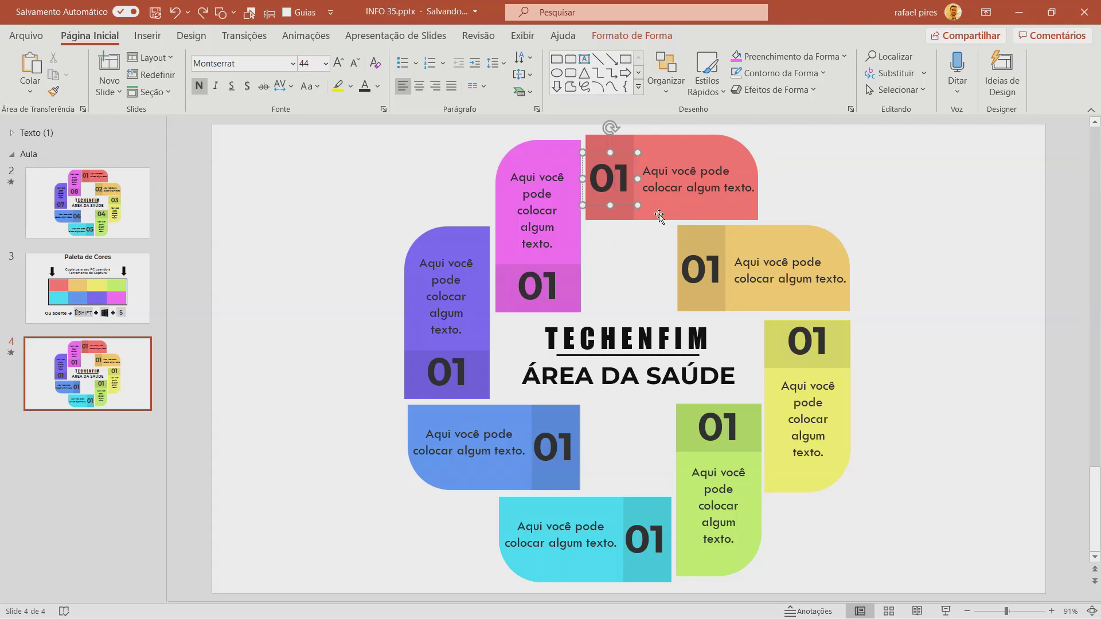
- Change the orange block's number to 02 and the yellow block's to 03, each on one line
left_click(709, 265)
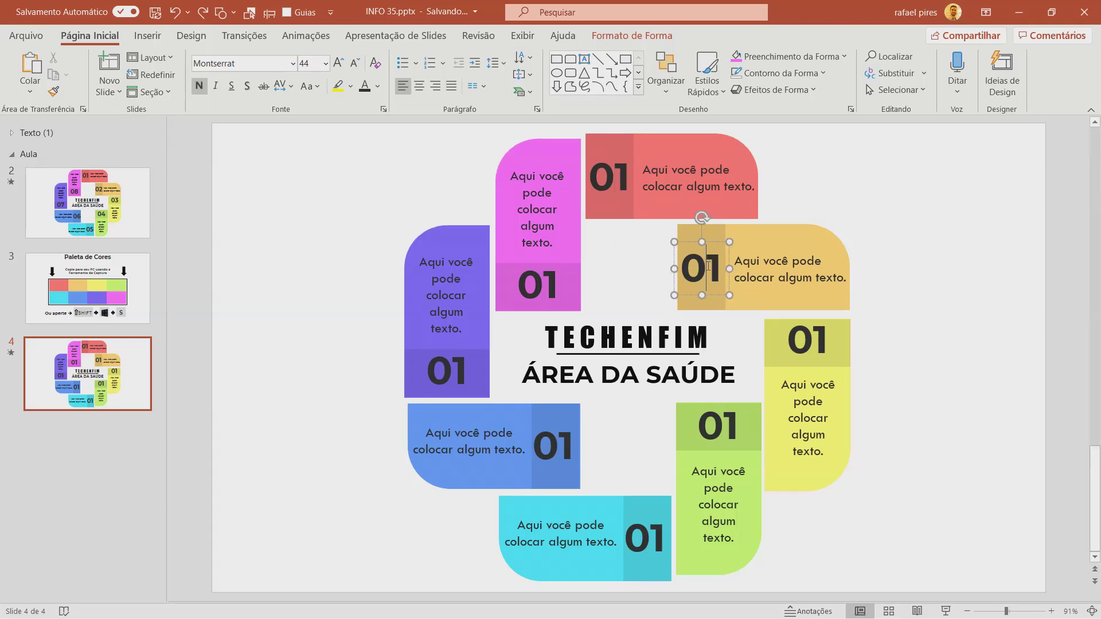
key("Delete")
type("2")
mouse_move(730, 292)
left_mouse_down()
mouse_move(741, 291)
mouse_move(720, 294)
left_mouse_up()
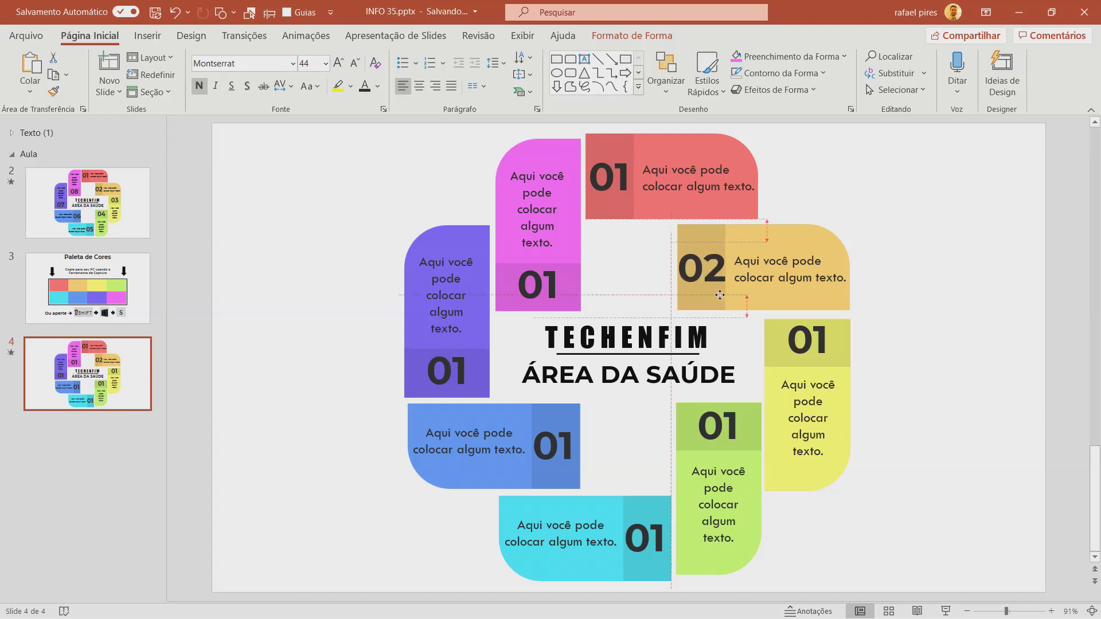
left_click(827, 342)
key("BackSpace")
type("3")
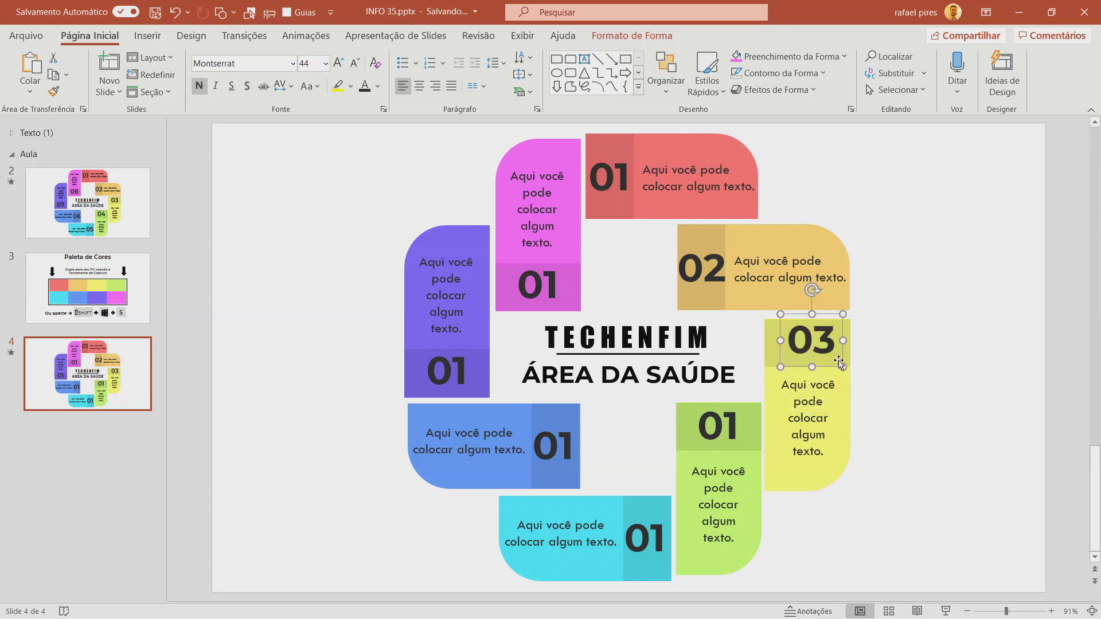
key("Tab")
type("4")
type("04")
left_click_drag(752, 451, 752, 450)
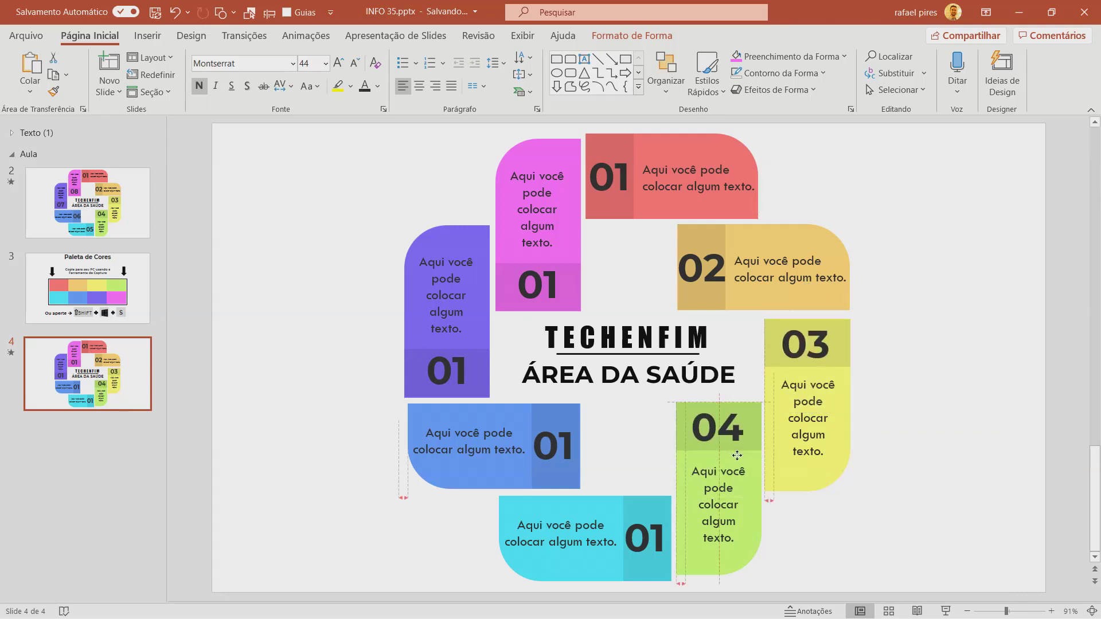
- Renumber the cyan block 05 and the blue block 06, keeping 06 on one line
left_click(664, 539)
key("BackSpace")
type("5")
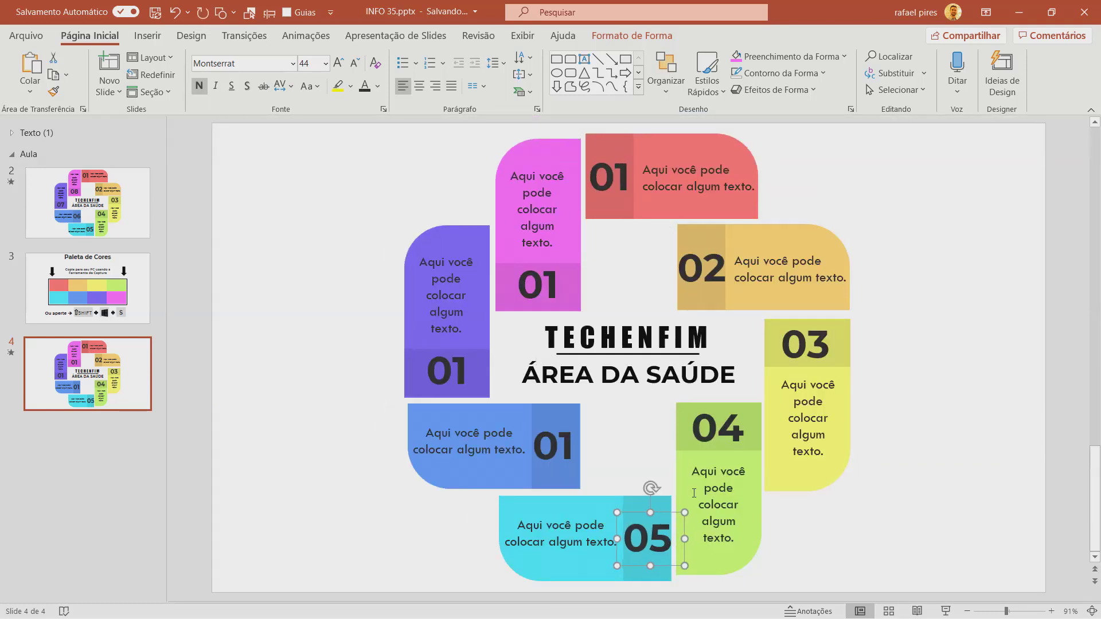
left_click(570, 447)
key("BackSpace")
type("6")
left_click_drag(583, 470, 583, 466)
- Renumber the purple block 07 and the pink block 08, adjusting each number's position
left_click(465, 373)
key("BackSpace")
type("7")
left_click_drag(453, 402, 470, 402)
left_click(553, 287)
key("BackSpace")
type("8")
left_click_drag(565, 314, 562, 315)
left_click(625, 267)
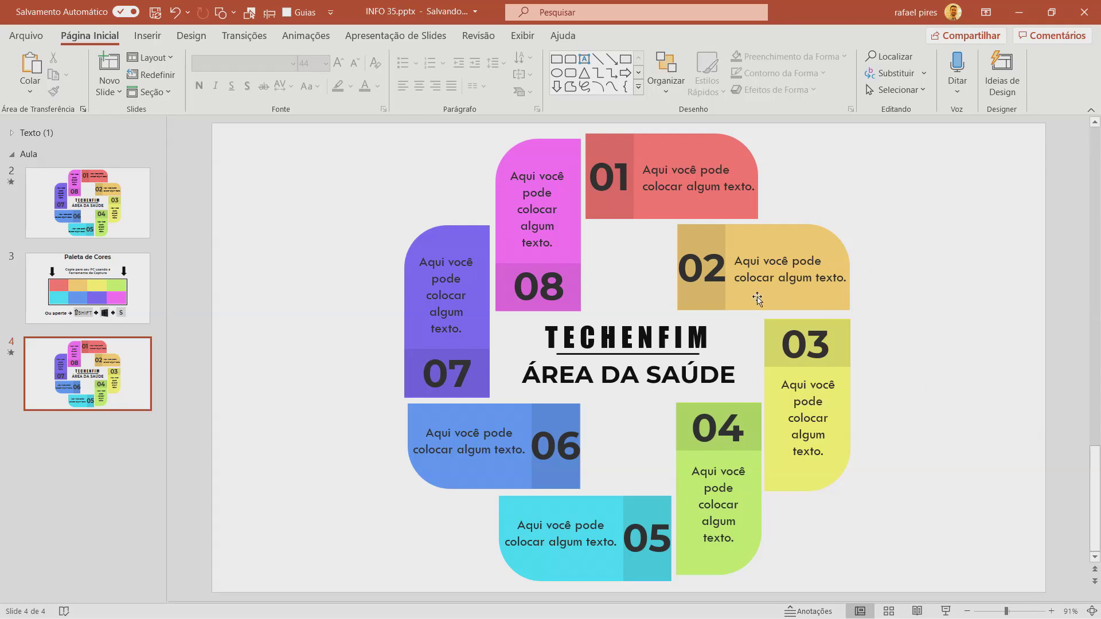
- Show the Animation Pane, preview slide 4's slideshow, then return to editing
left_click(305, 36)
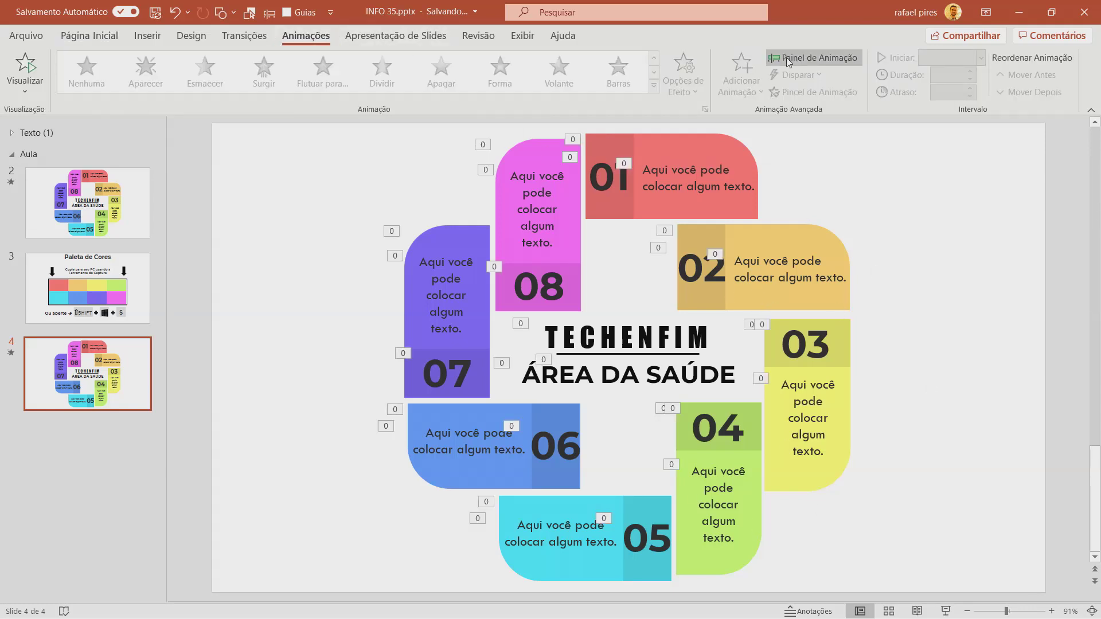
left_click(788, 59)
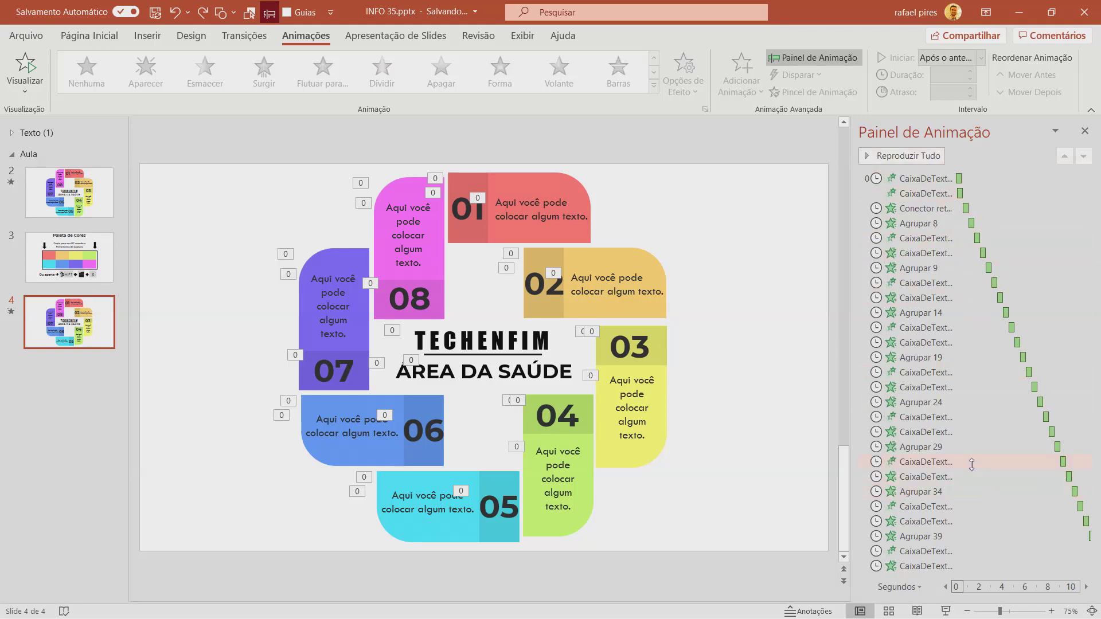
left_click(944, 613)
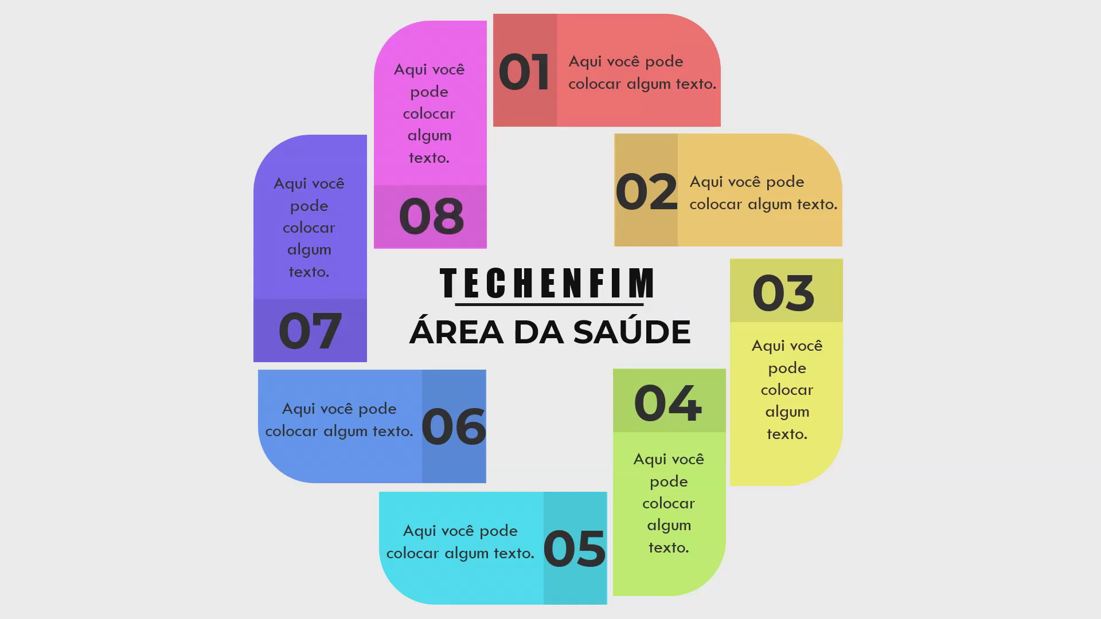
key("Escape")
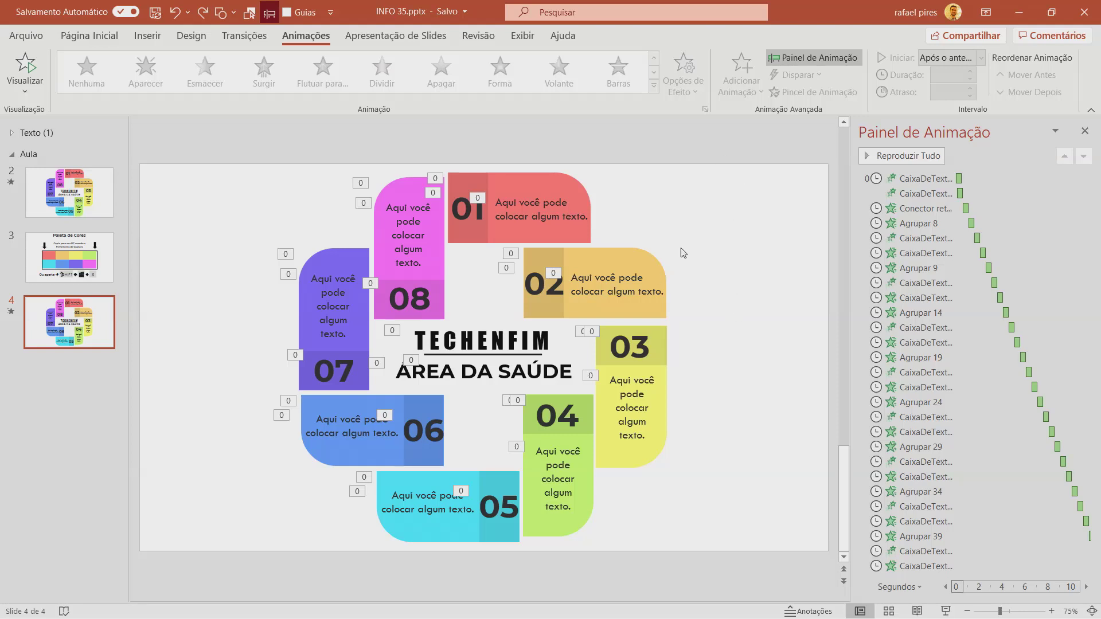
left_click(540, 171)
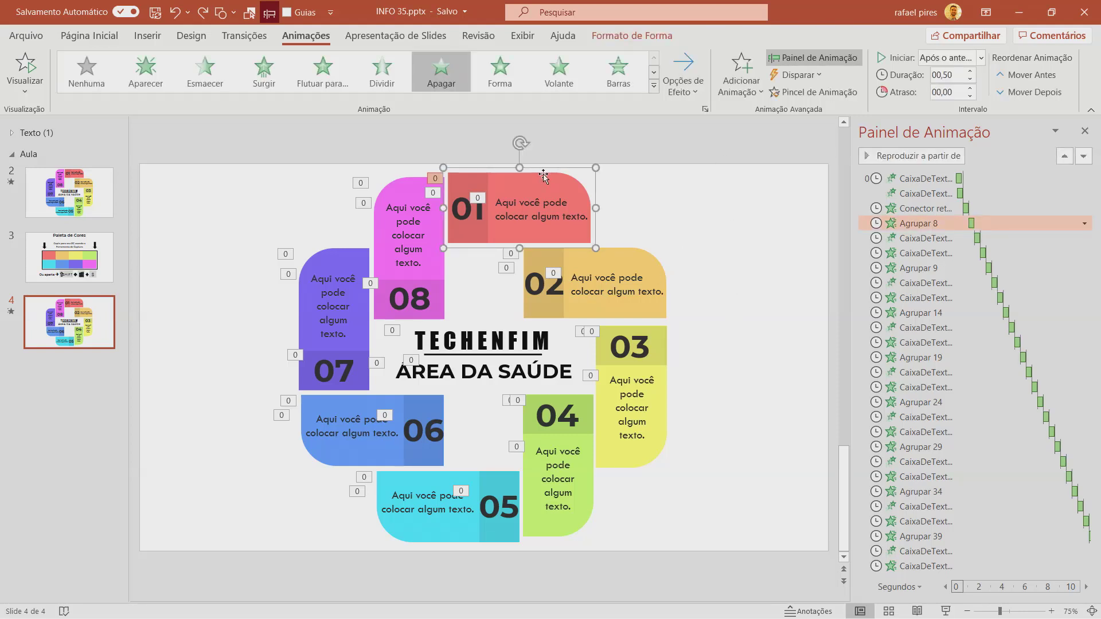
- Select all eight blocks 01–08, set their animations to start On Click, and run the slideshow to test
left_click(647, 256, "ctrl")
left_click(612, 464, "ctrl")
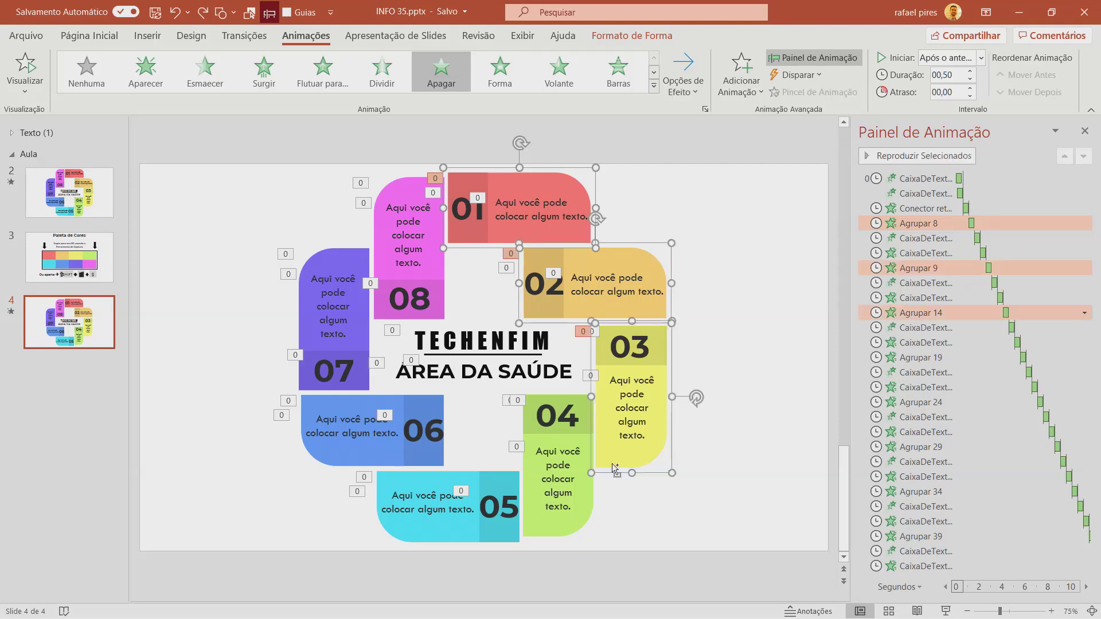
left_click(537, 525, "ctrl")
left_click(461, 543, "ctrl")
left_click(343, 464, "ctrl")
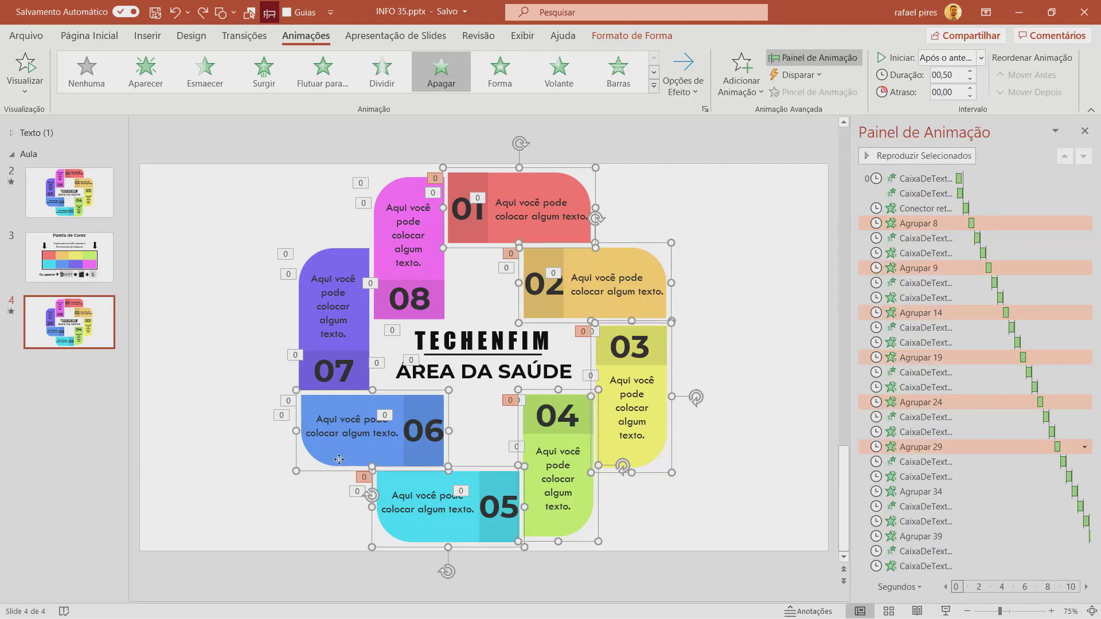
left_click(320, 255, "ctrl")
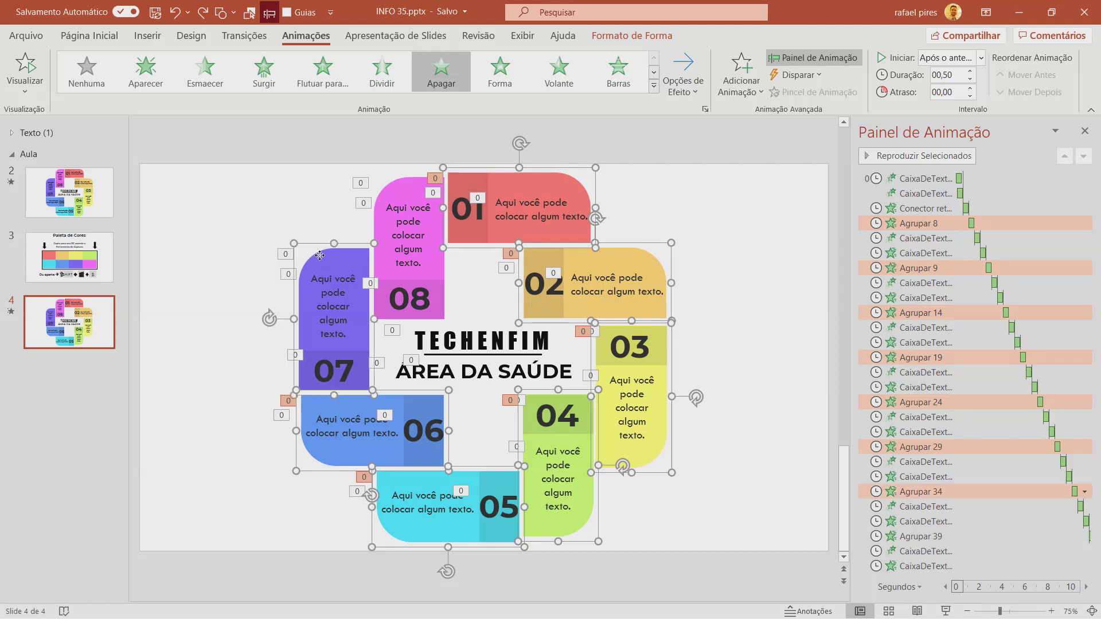
left_click(398, 189, "ctrl")
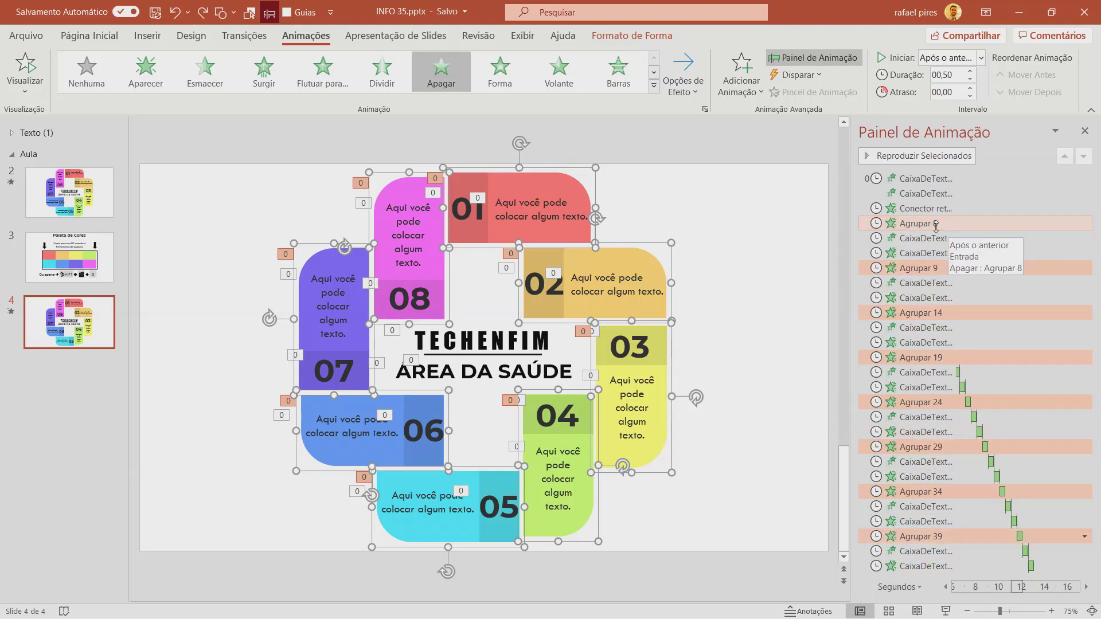
left_click(967, 59)
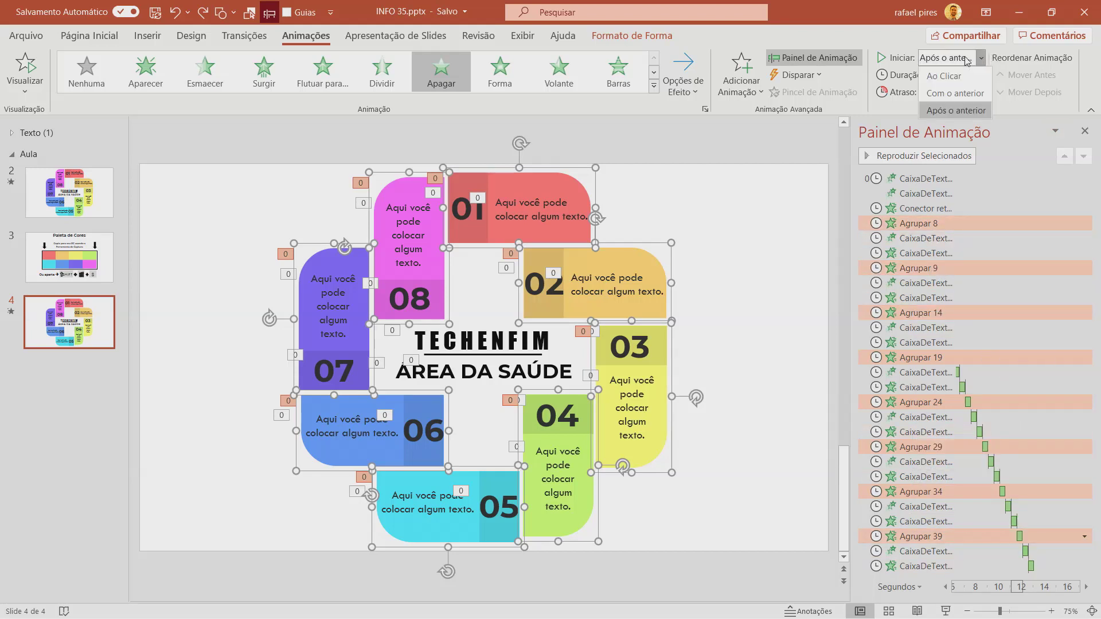
left_click(943, 76)
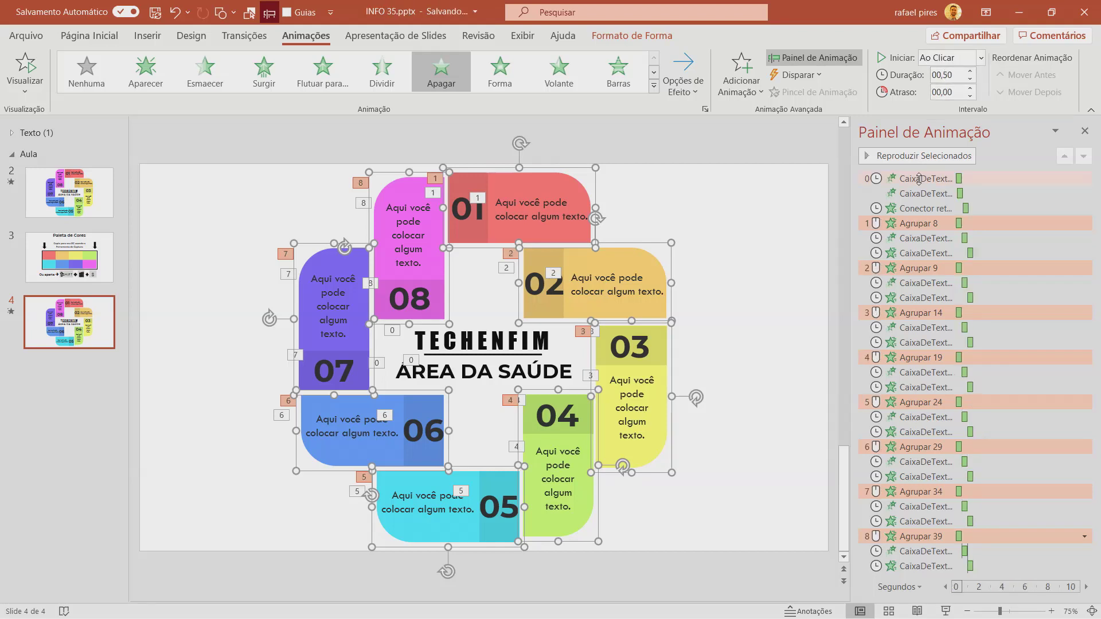
left_click(946, 611)
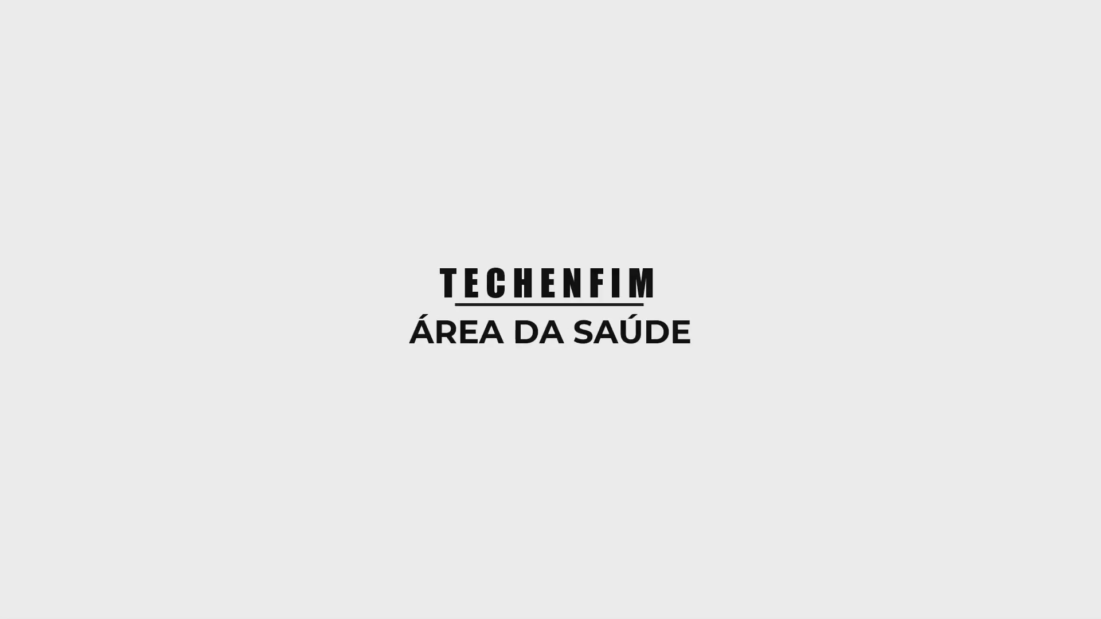